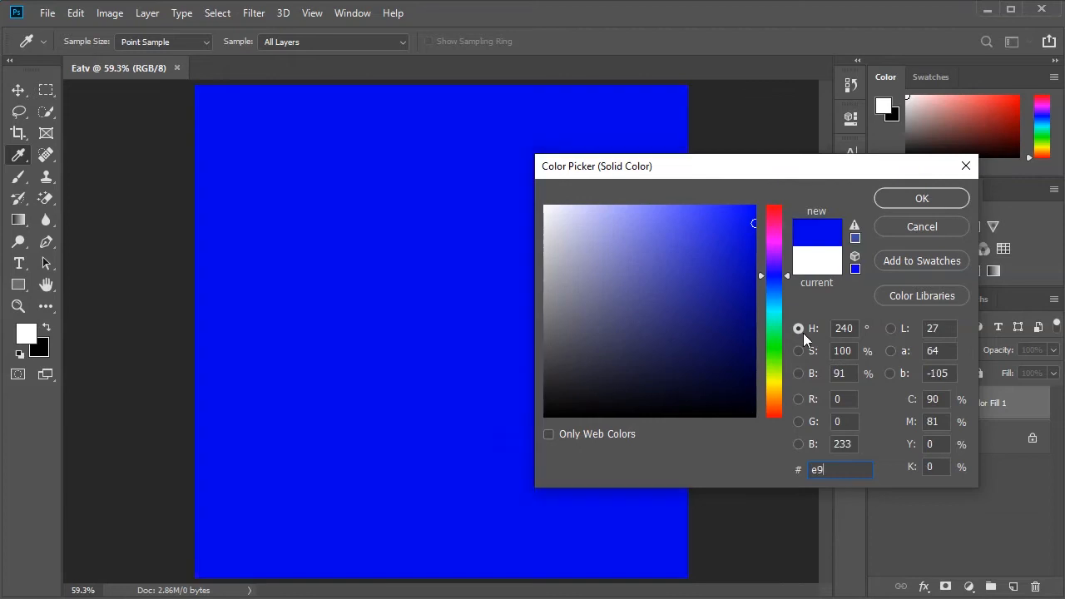
# - Set the solid color fill layer's color to e9e8e8
pyautogui.write('8e8')
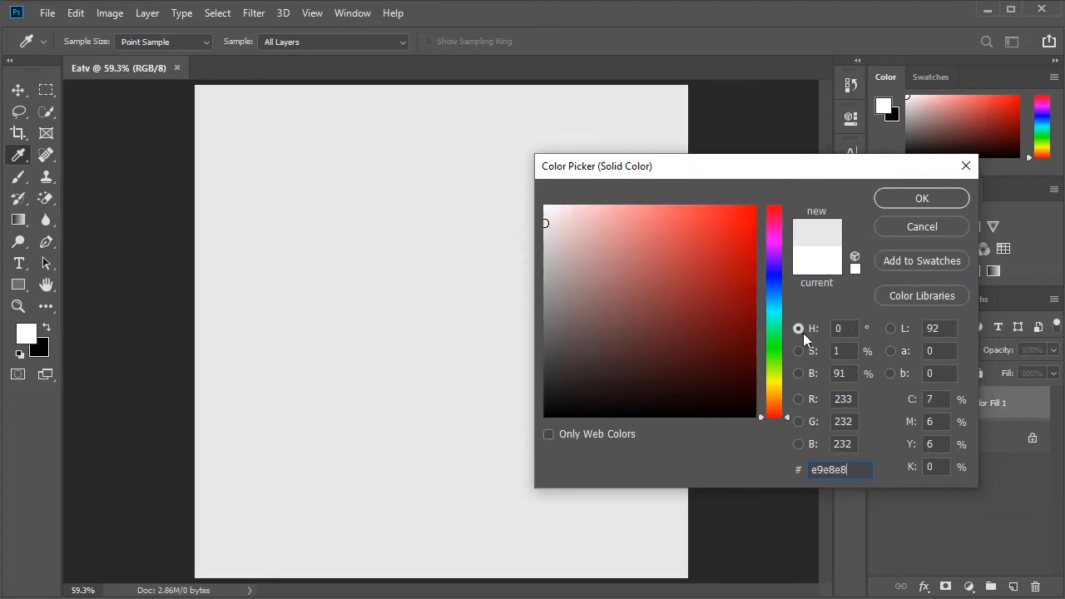
pyautogui.click(921, 199)
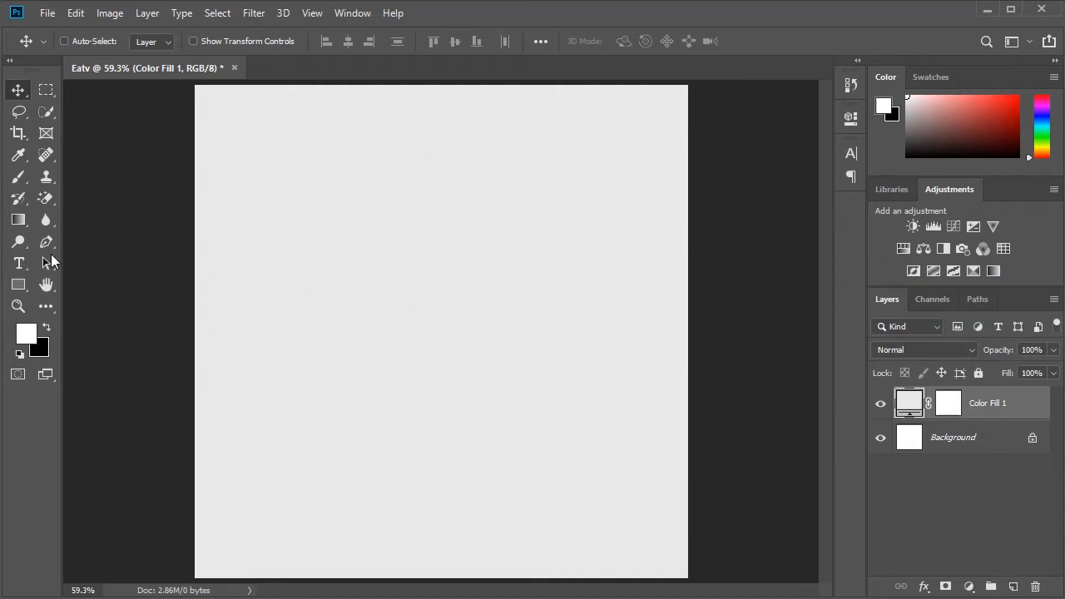
# - Add the text "5" to the canvas in black Impact Regular at 200 pt
pyautogui.click(19, 263)
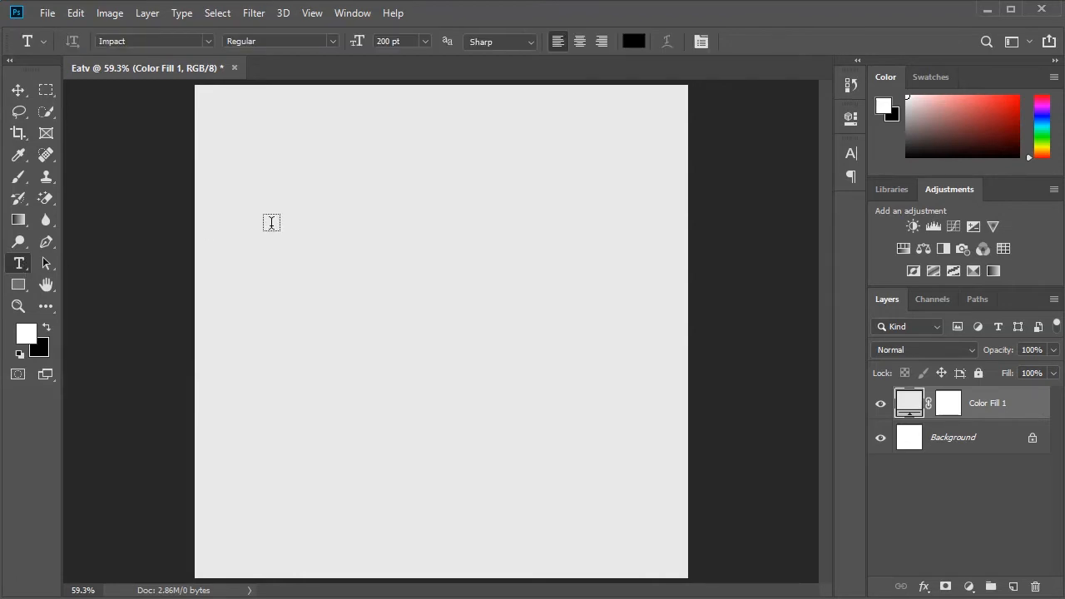
pyautogui.click(424, 274)
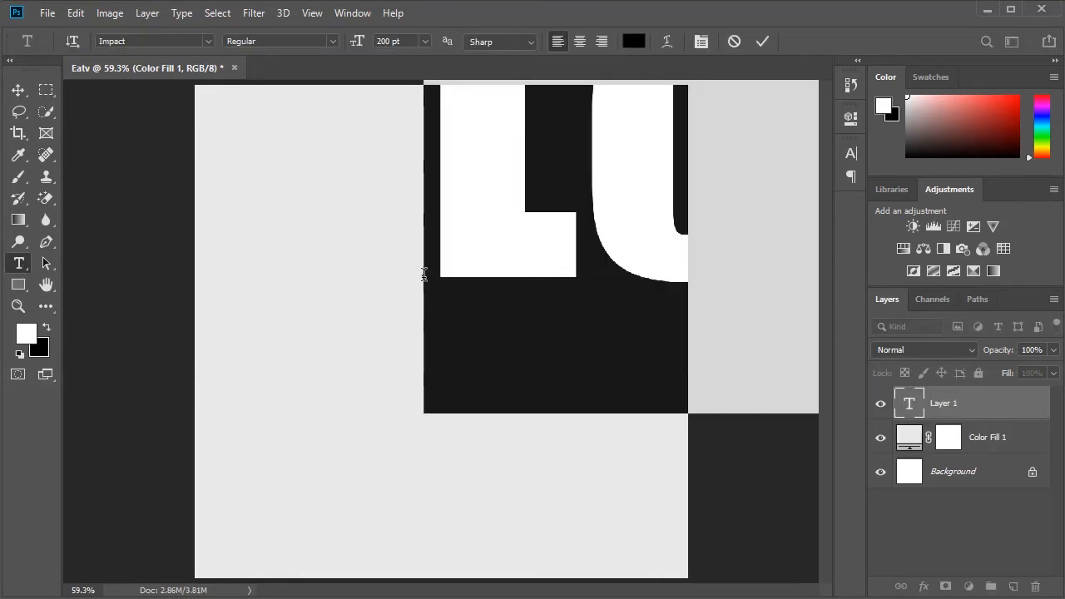
pyautogui.write('5')
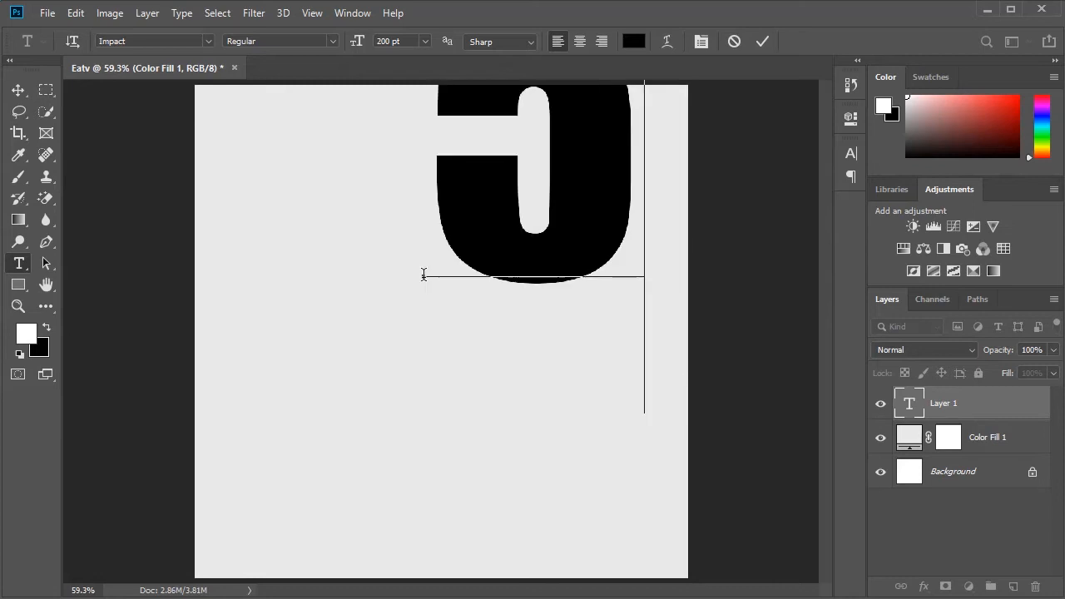
pyautogui.click(763, 40)
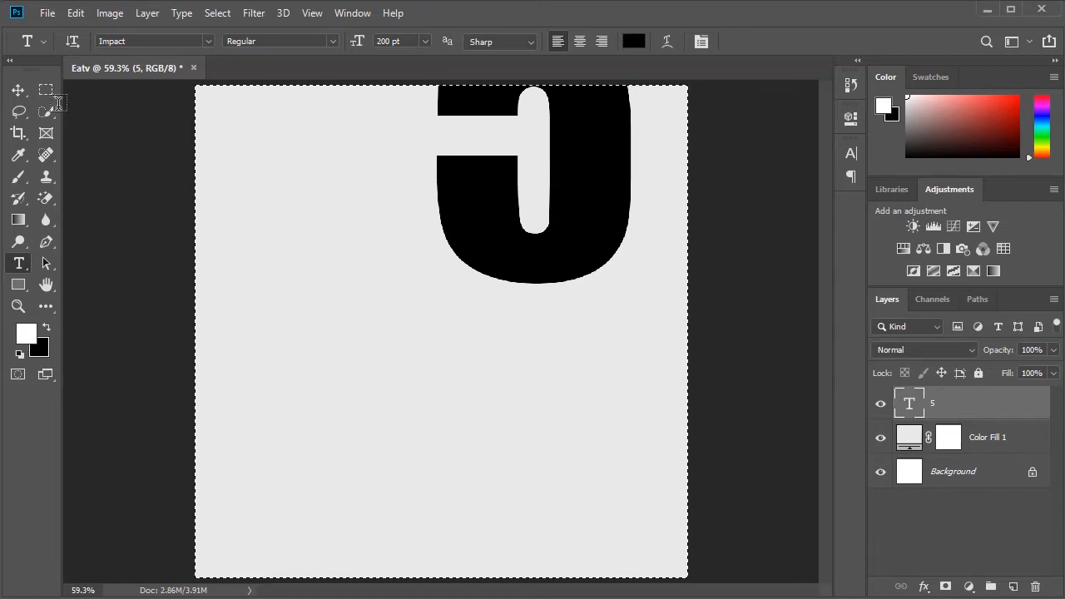
# - Center the 5 horizontally and vertically on the canvas and clear the selection
pyautogui.click(19, 91)
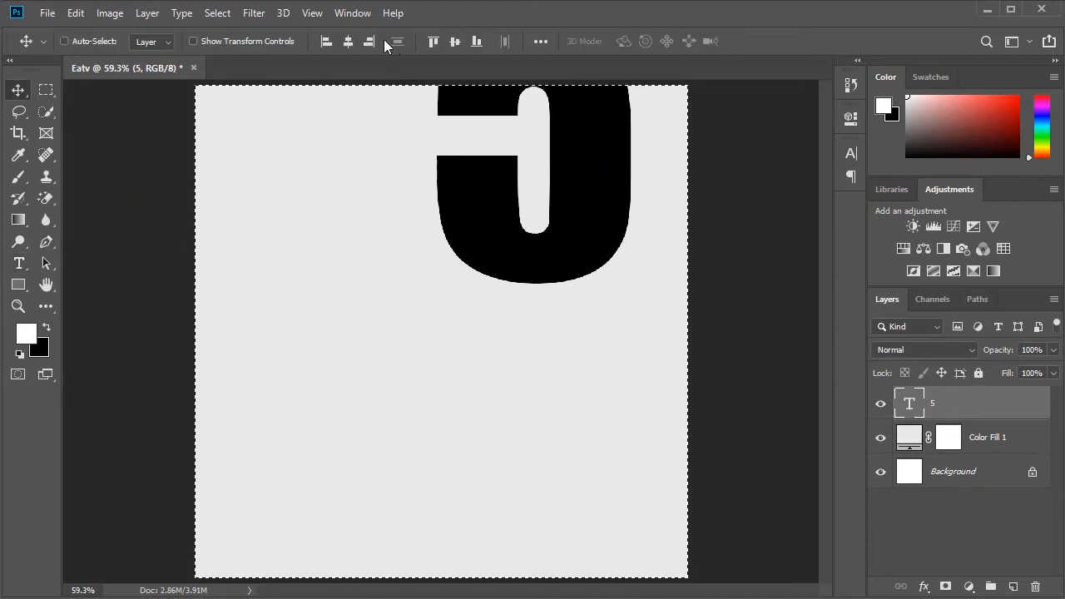
pyautogui.click(348, 42)
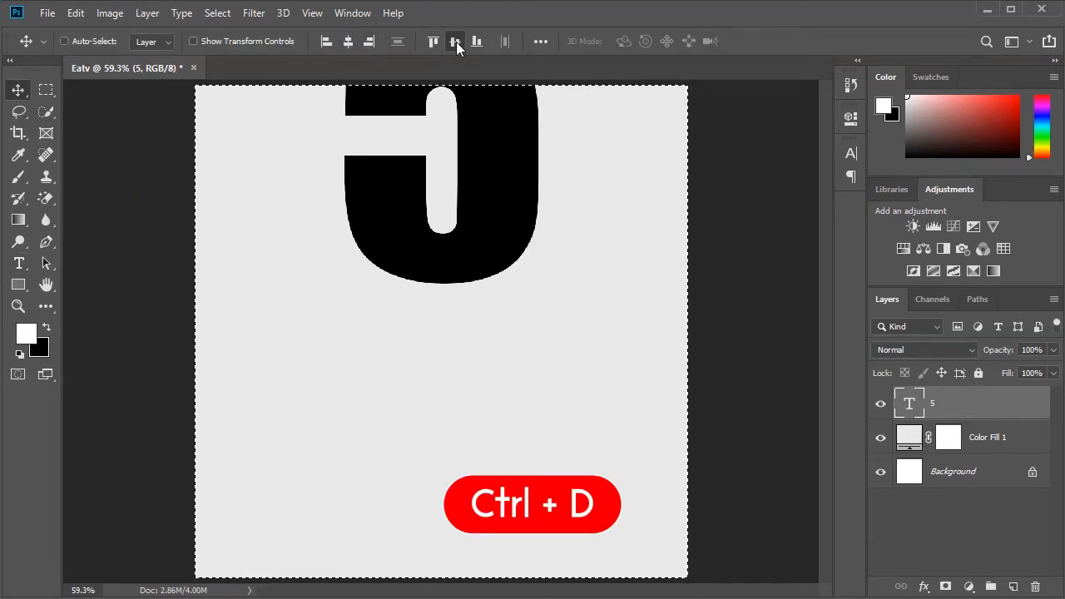
pyautogui.click(455, 42)
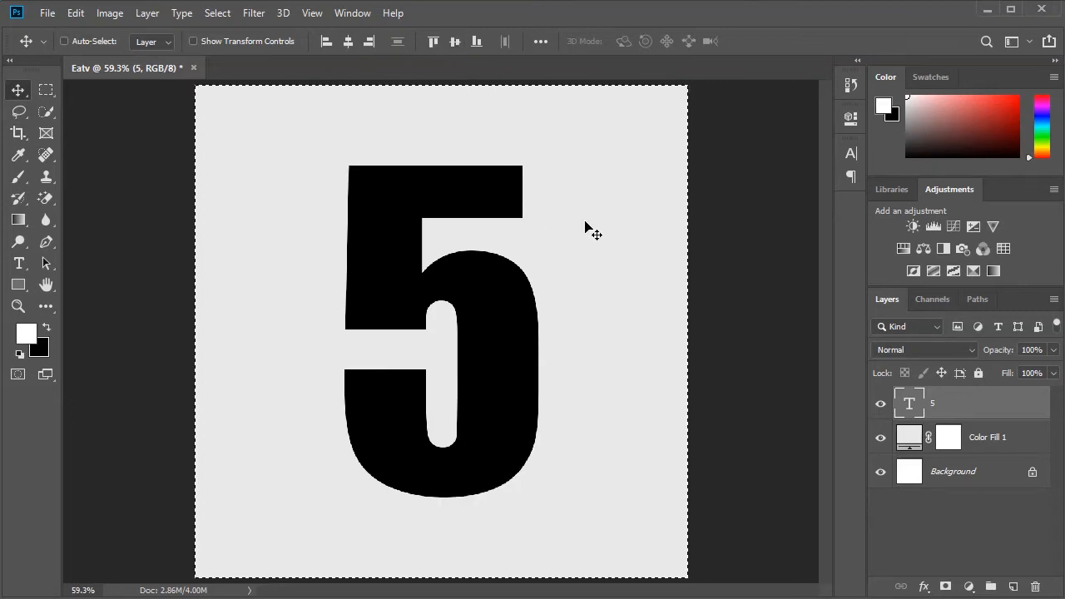
pyautogui.hotkey('ctrl', 'd')
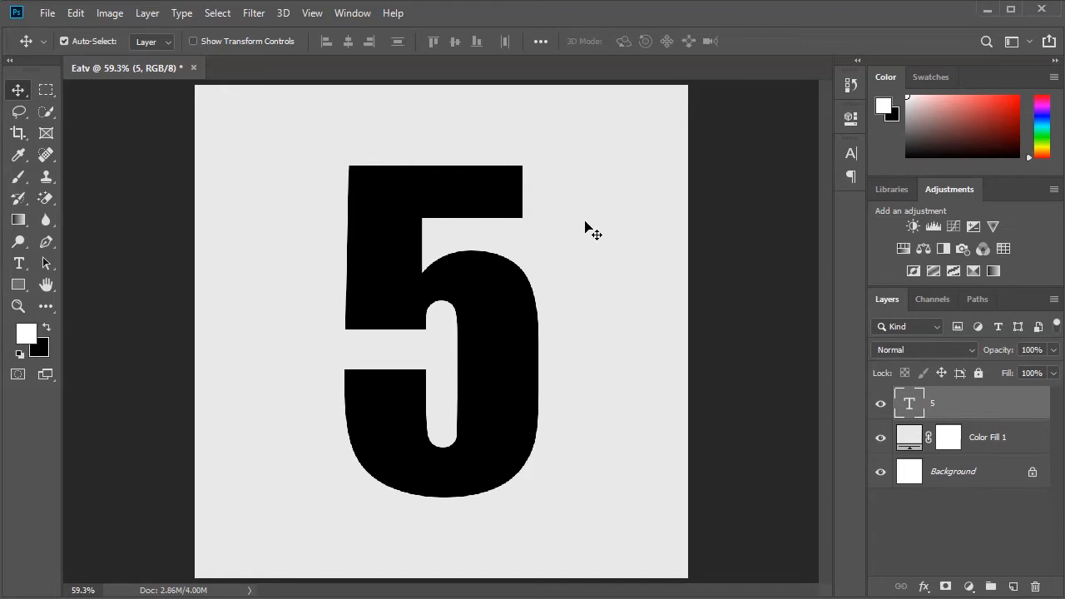
# - Rotate the 5 text by -15 degrees with Free Transform
pyautogui.hotkey('ctrl', 't')
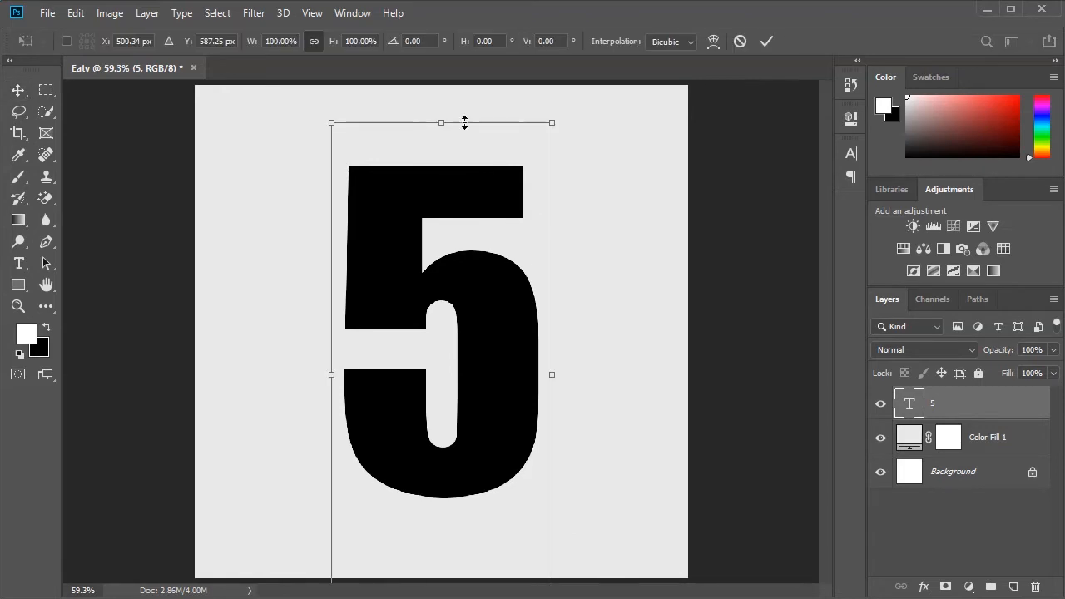
pyautogui.click(414, 41)
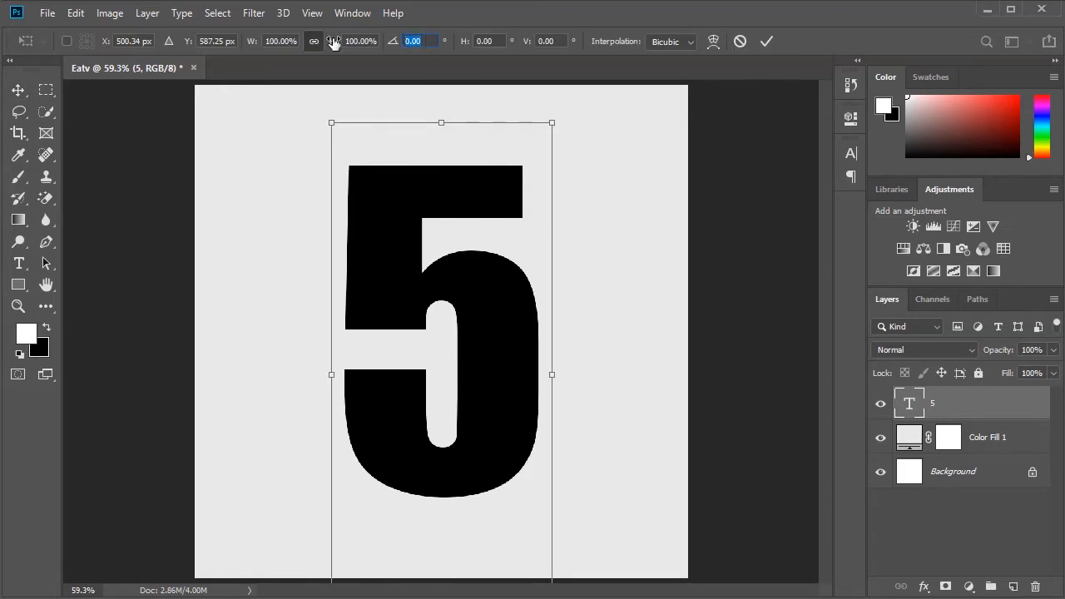
pyautogui.write('-15')
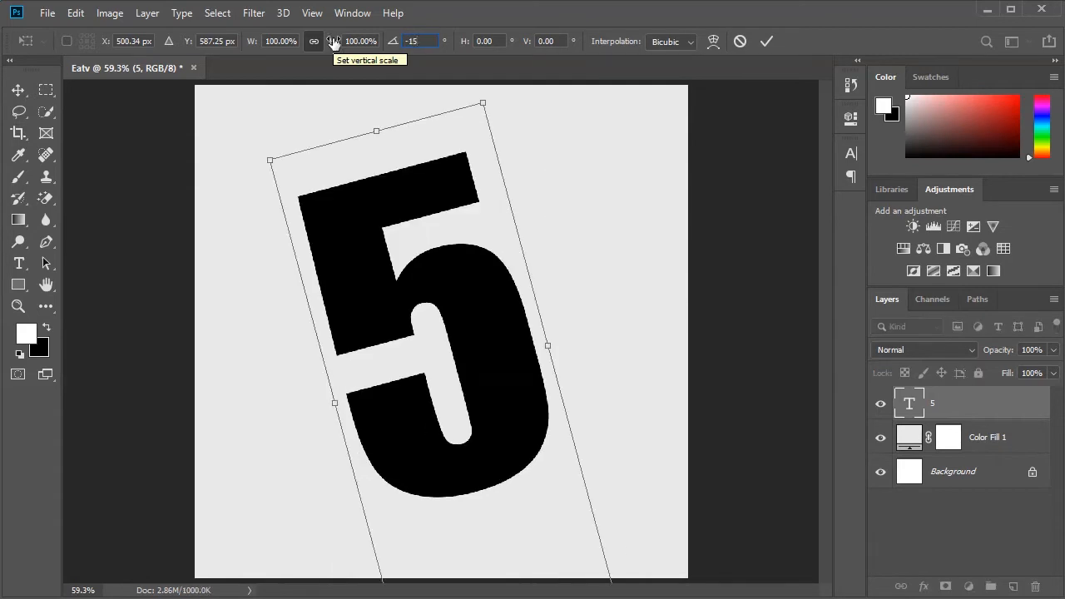
pyautogui.click(767, 41)
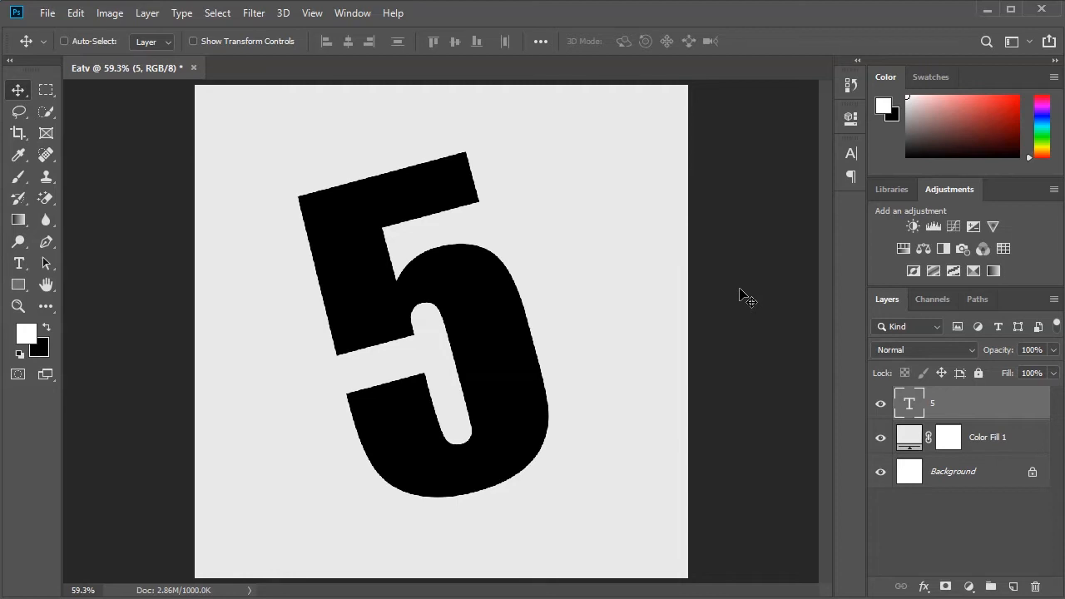
# - With the Line tool and a black fill, draw a horizontal line about 459 px long across the upper end of the 5
pyautogui.click(17, 287)
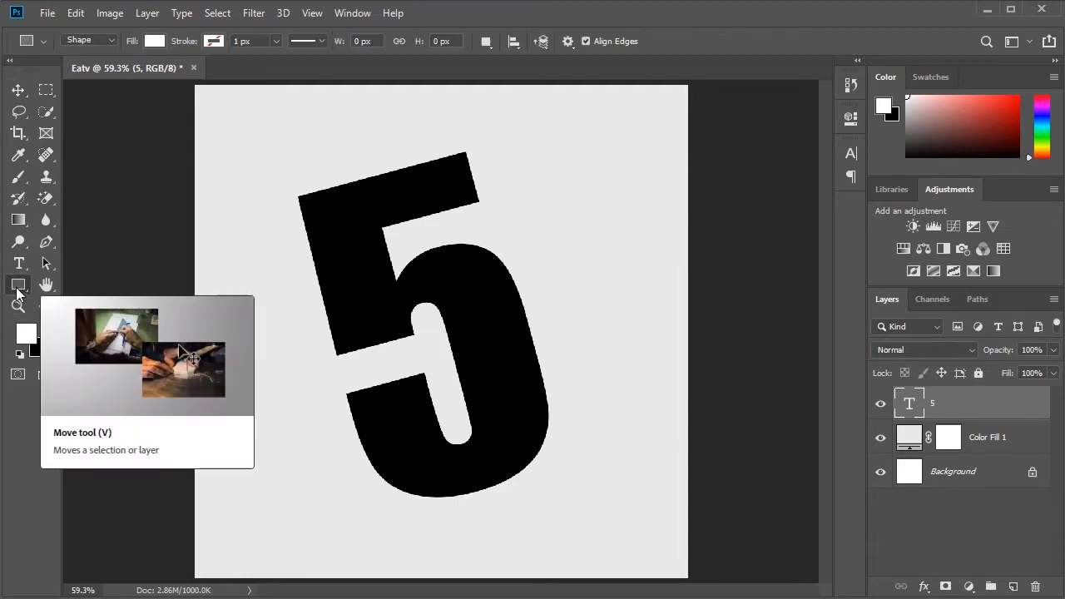
pyautogui.rightClick(17, 287)
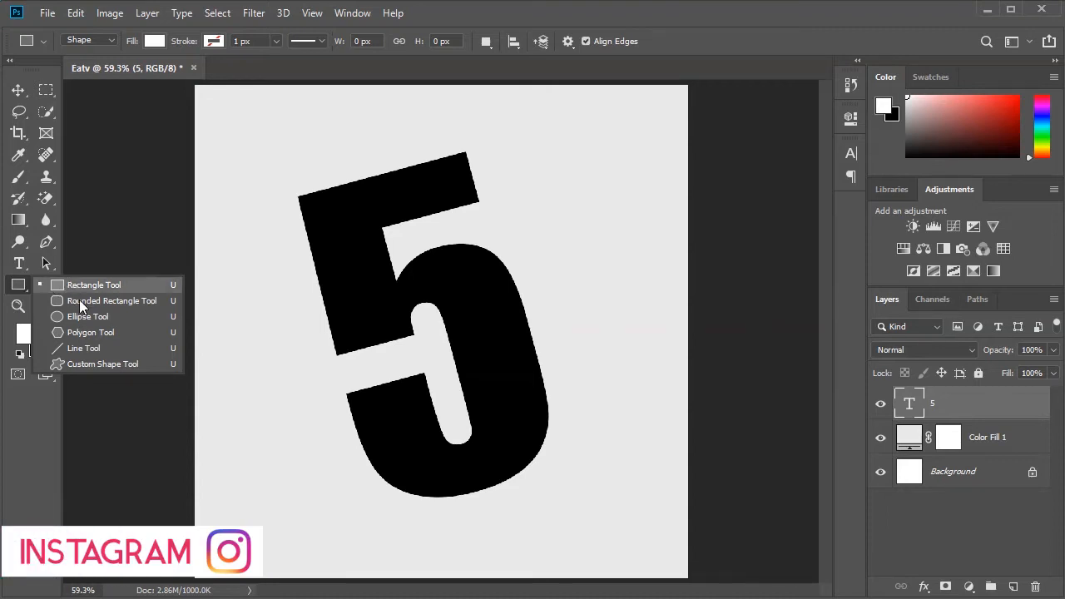
pyautogui.click(86, 349)
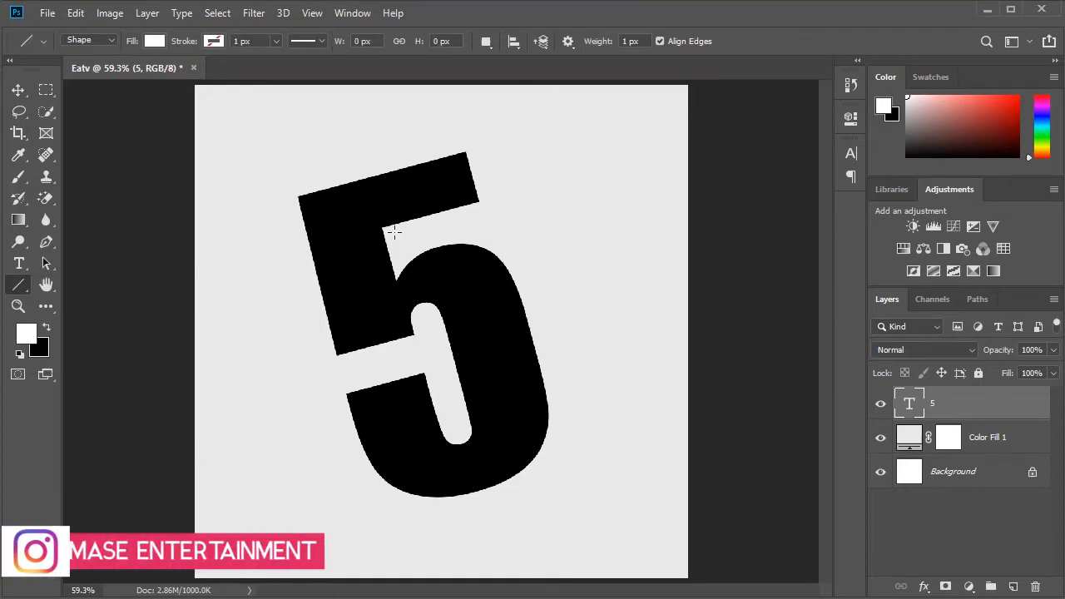
pyautogui.click(153, 42)
pyautogui.click(84, 129)
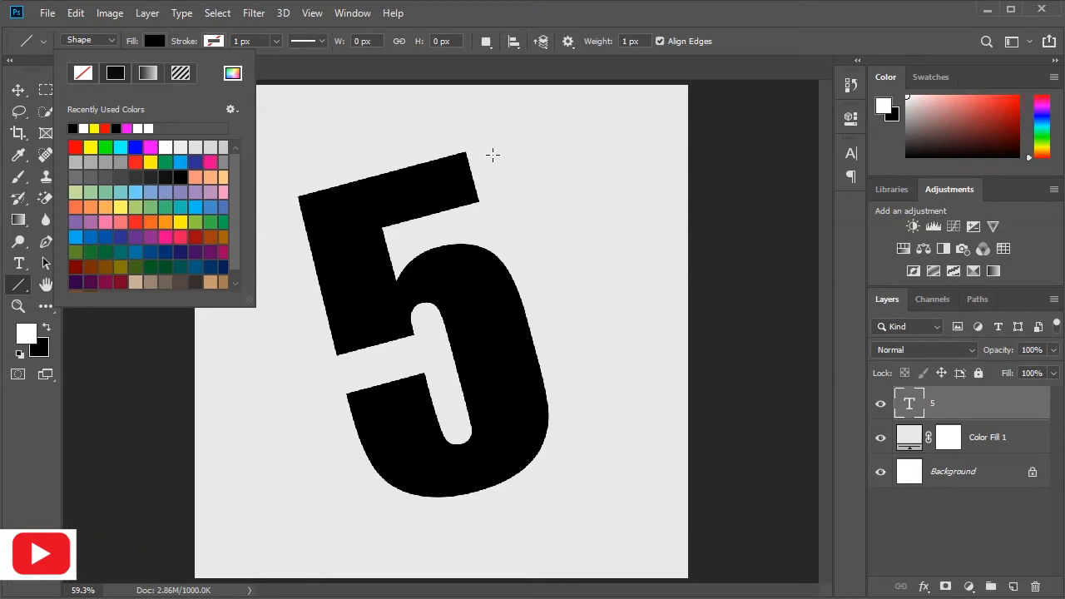
pyautogui.click(492, 156)
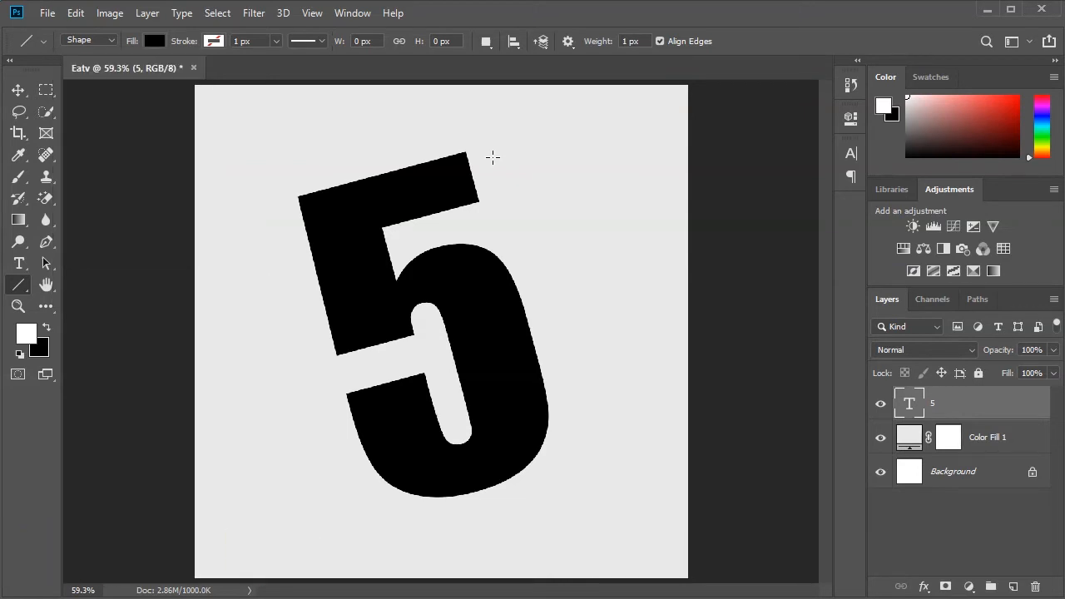
pyautogui.moveTo(493, 156); pyautogui.dragTo(267, 160)
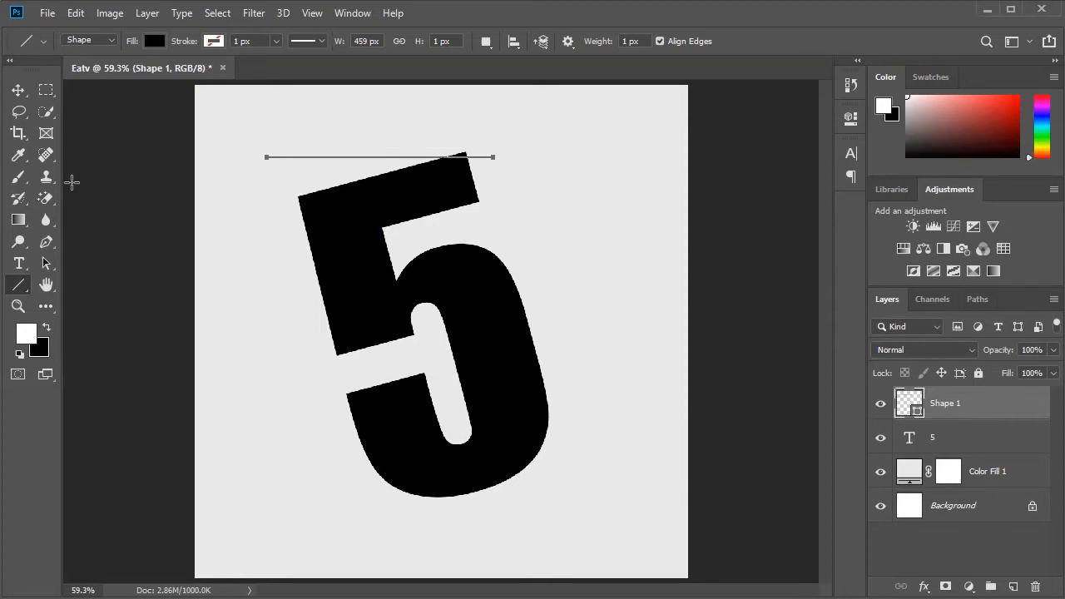
# - Draw a vertical line about 670 px long on its own layer above the 5 layer, along the numeral's left side
pyautogui.click(977, 440)
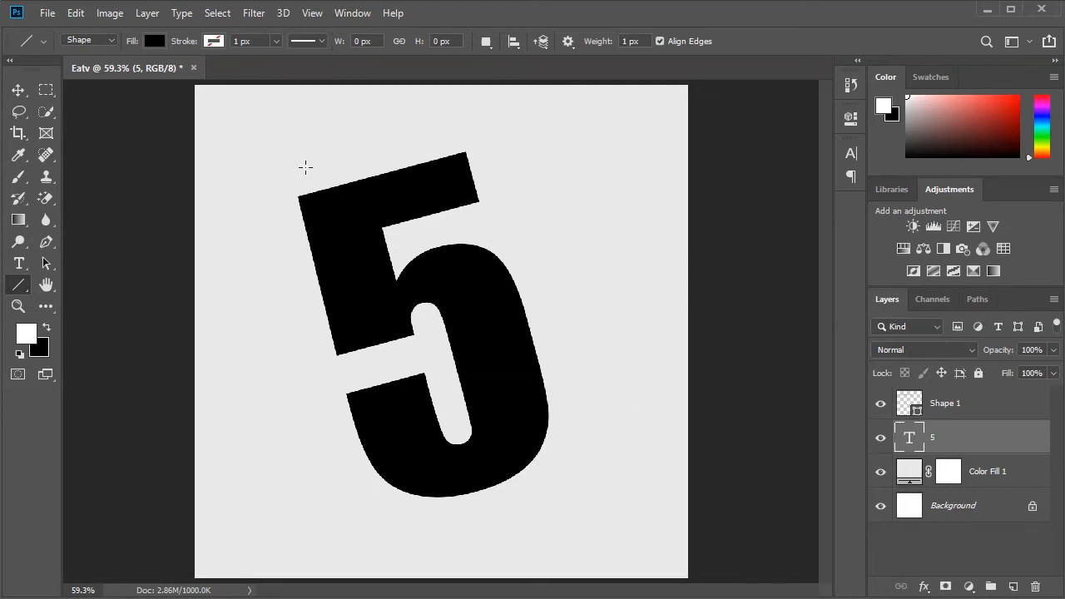
pyautogui.moveTo(305, 166); pyautogui.dragTo(370, 495)
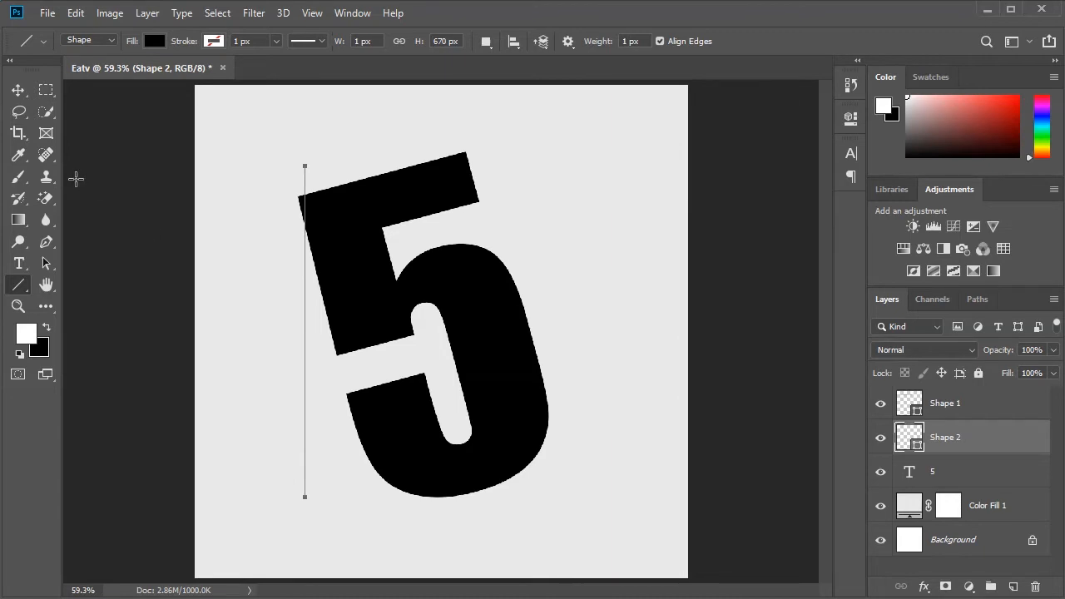
pyautogui.click(18, 89)
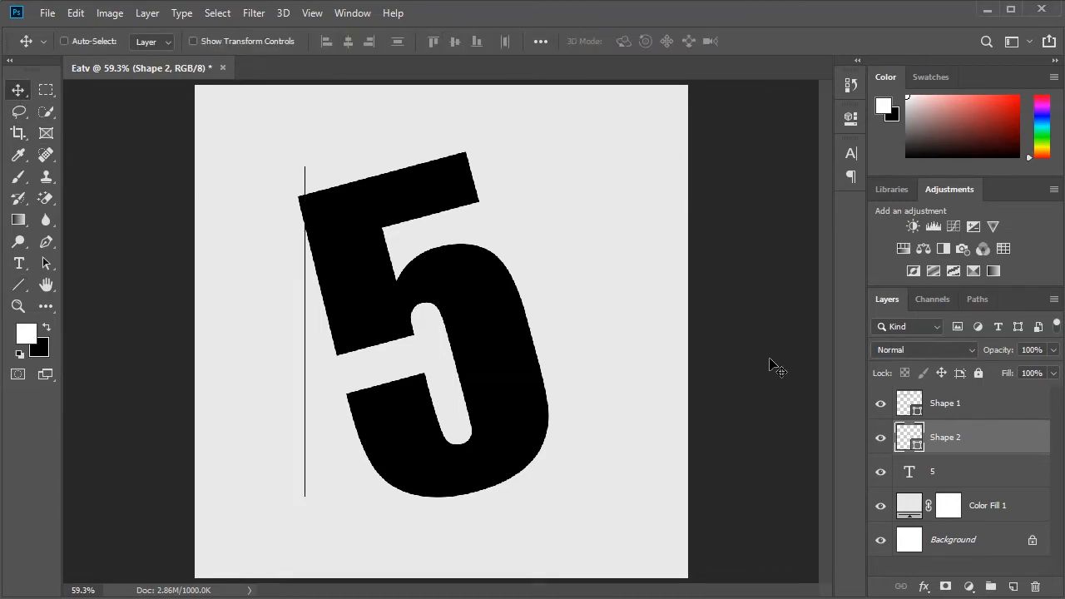
# - Thicken the horizontal line and the vertical line to 2 px each
pyautogui.click(962, 413)
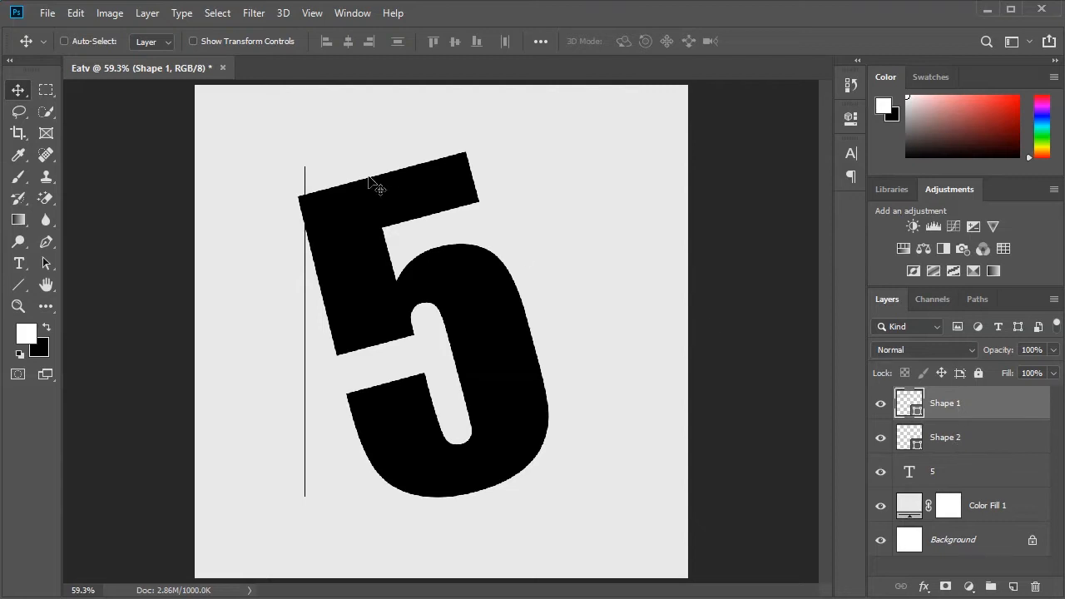
pyautogui.click(25, 285)
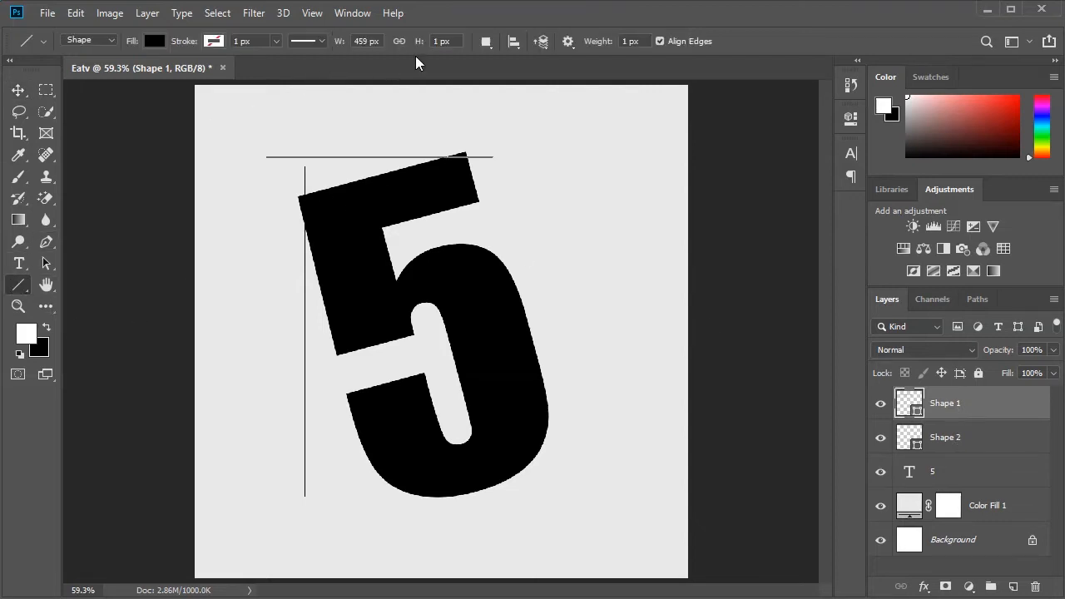
pyautogui.press('Up')
pyautogui.click(437, 40)
pyautogui.click(947, 441)
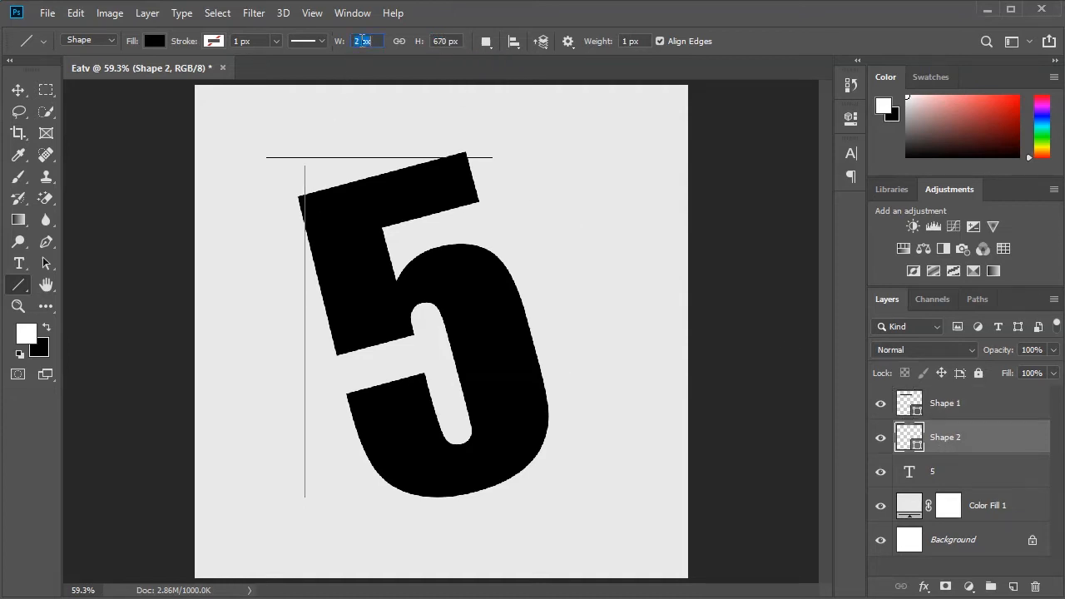
pyautogui.press('Return')
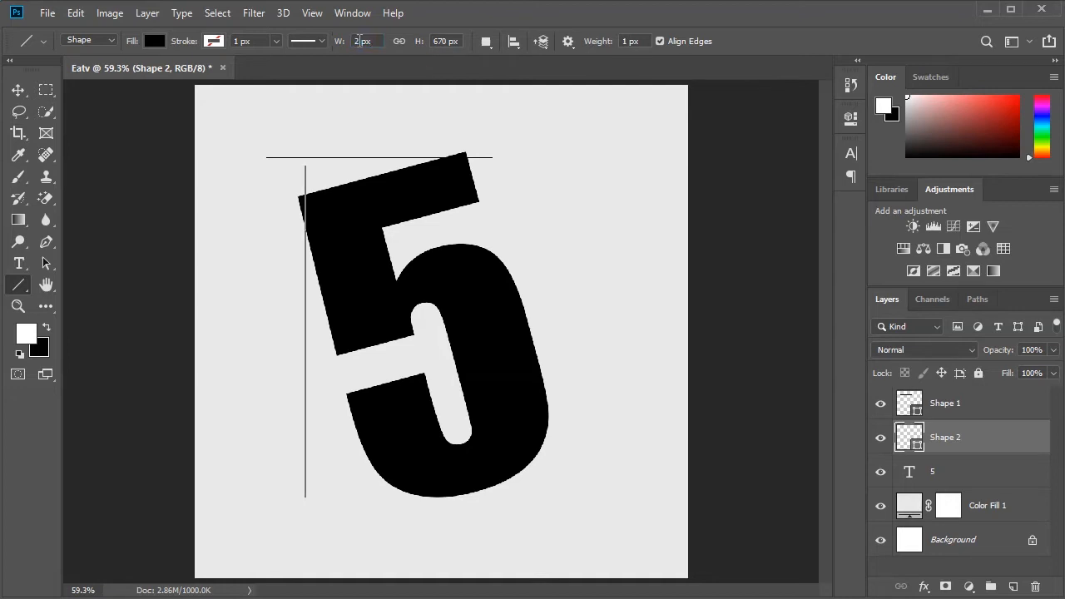
# - Duplicate the horizontal line and move the copy straight down to just below the 5
pyautogui.click(19, 90)
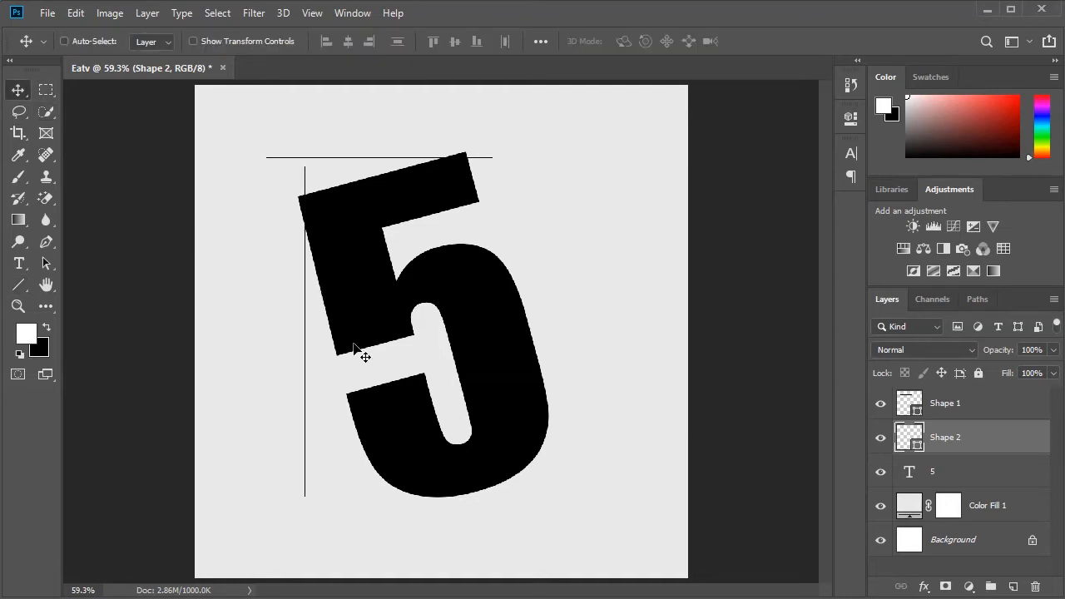
pyautogui.click(951, 411)
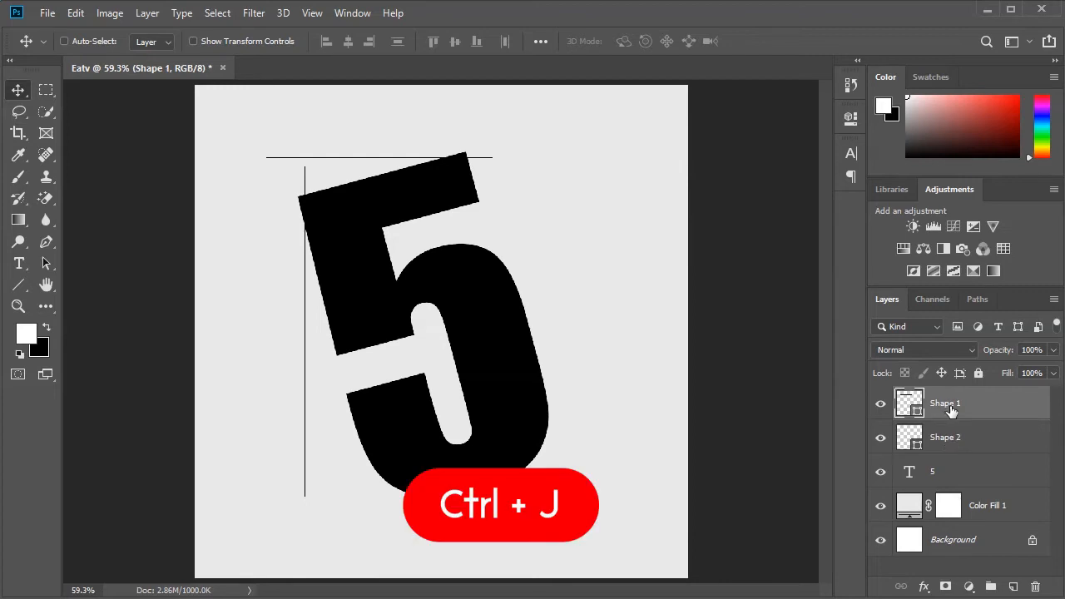
pyautogui.hotkey('ctrl', 'j')
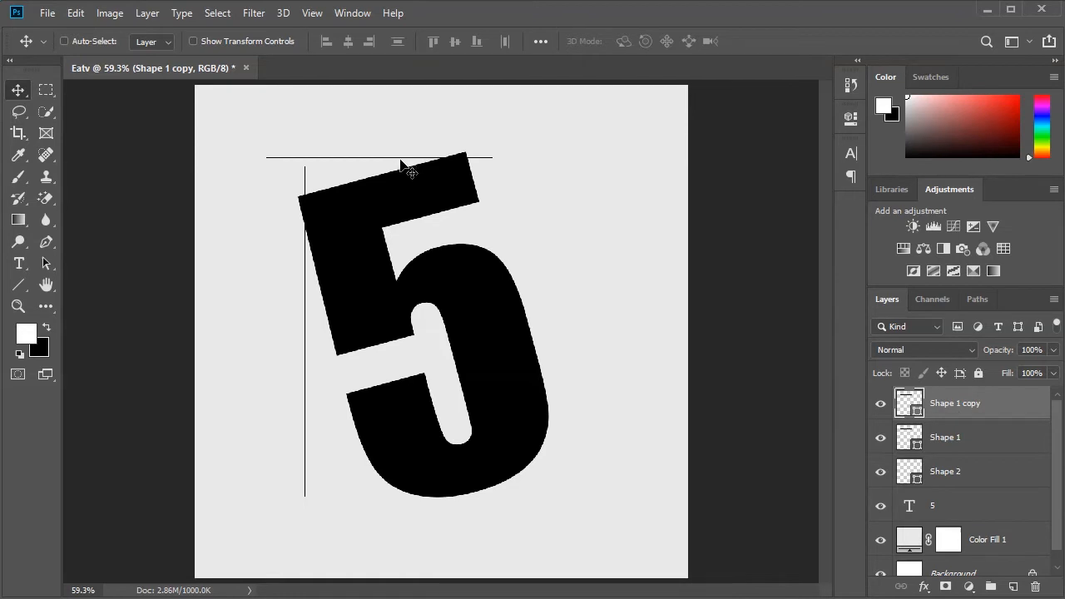
pyautogui.moveTo(400, 164); pyautogui.dragTo(464, 515)
# - Duplicate the vertical line and move the copy across to the right side of the 5
pyautogui.click(961, 481)
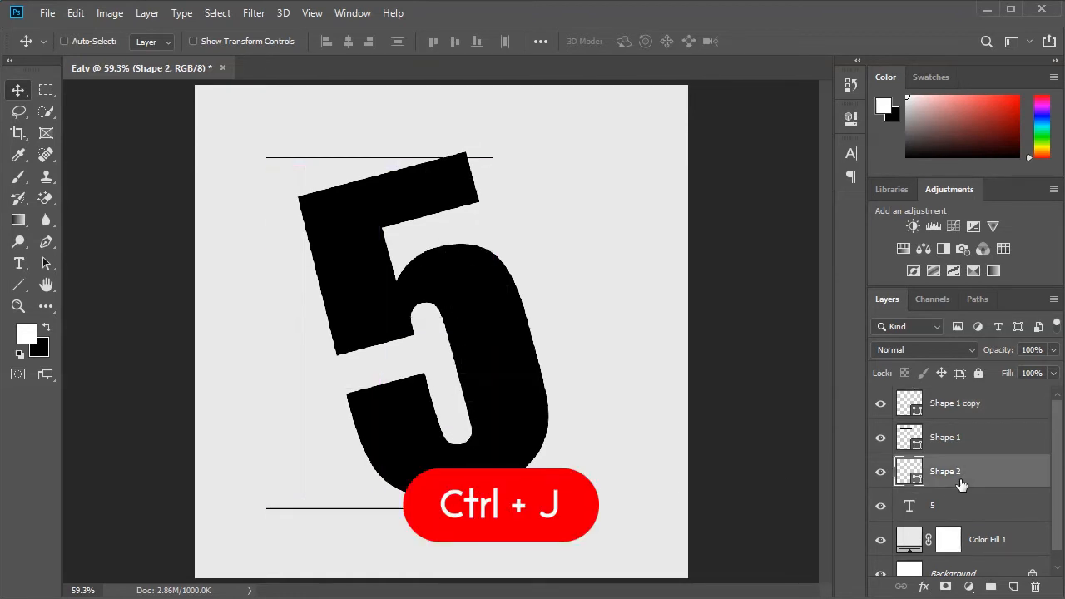
pyautogui.hotkey('ctrl', 'j')
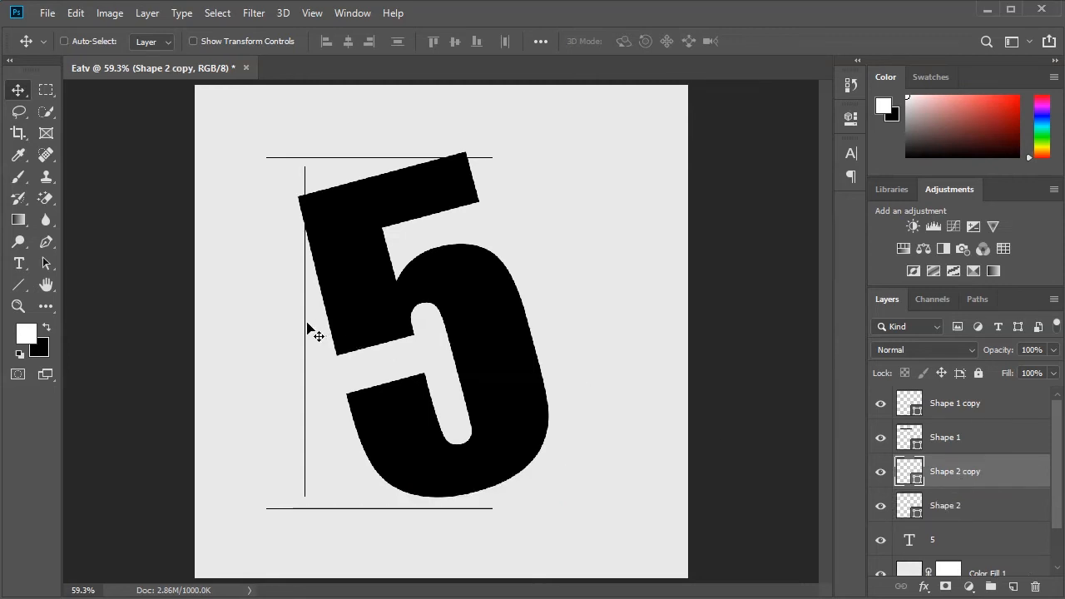
pyautogui.moveTo(309, 328); pyautogui.dragTo(535, 353)
# - Move the upper horizontal line down slightly and the left vertical line inward so both overlap the edges of the 5
pyautogui.click(955, 441)
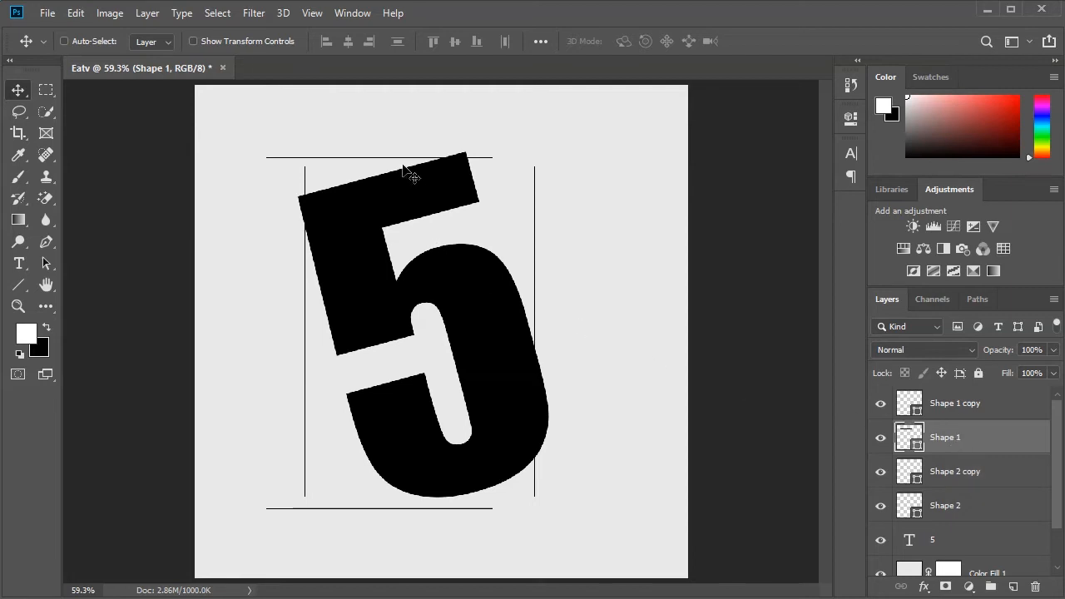
pyautogui.moveTo(401, 160); pyautogui.dragTo(405, 172)
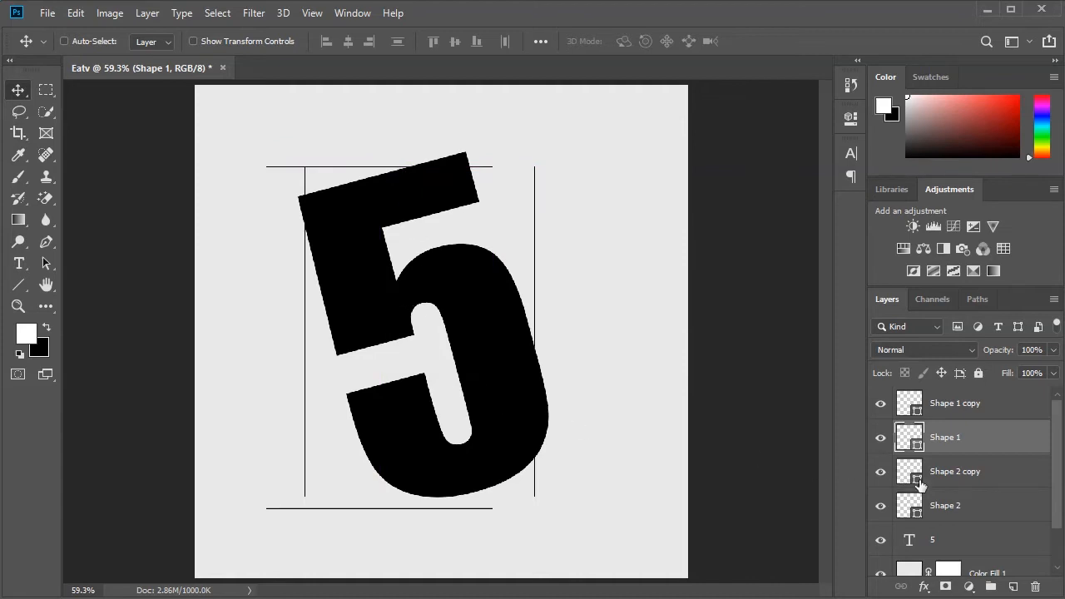
pyautogui.click(949, 510)
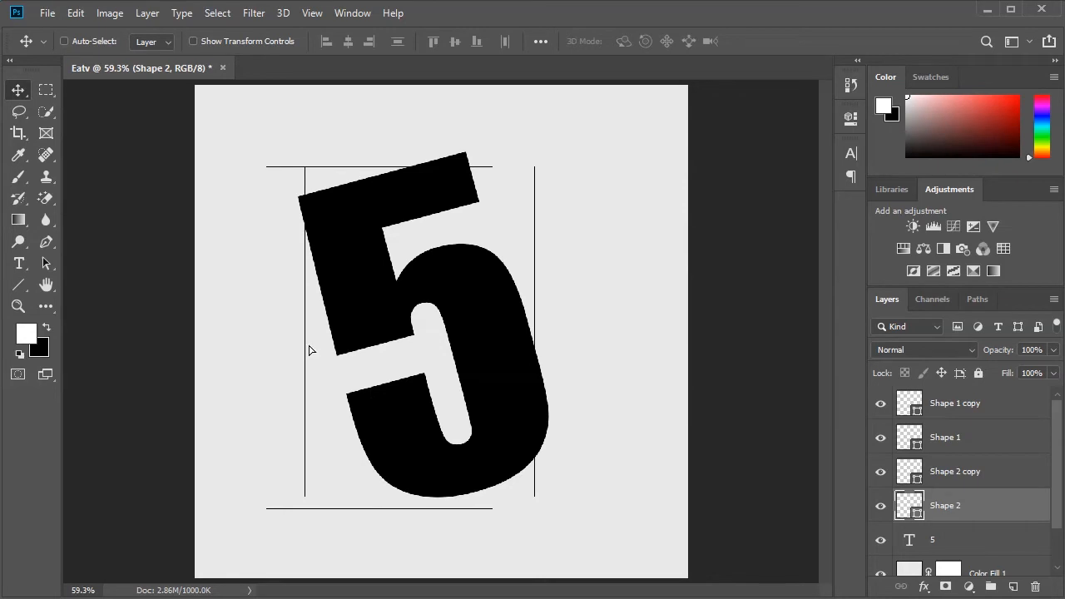
pyautogui.moveTo(309, 350); pyautogui.dragTo(323, 351)
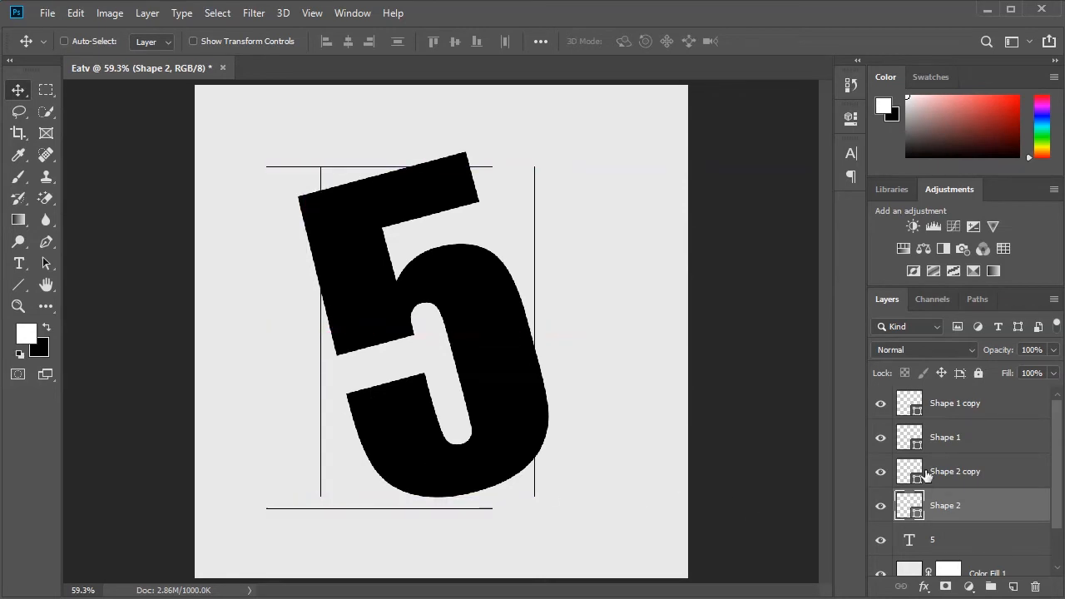
# - Move the lower horizontal line up and across so it crosses the base of the 5 and meets both vertical lines
pyautogui.click(952, 412)
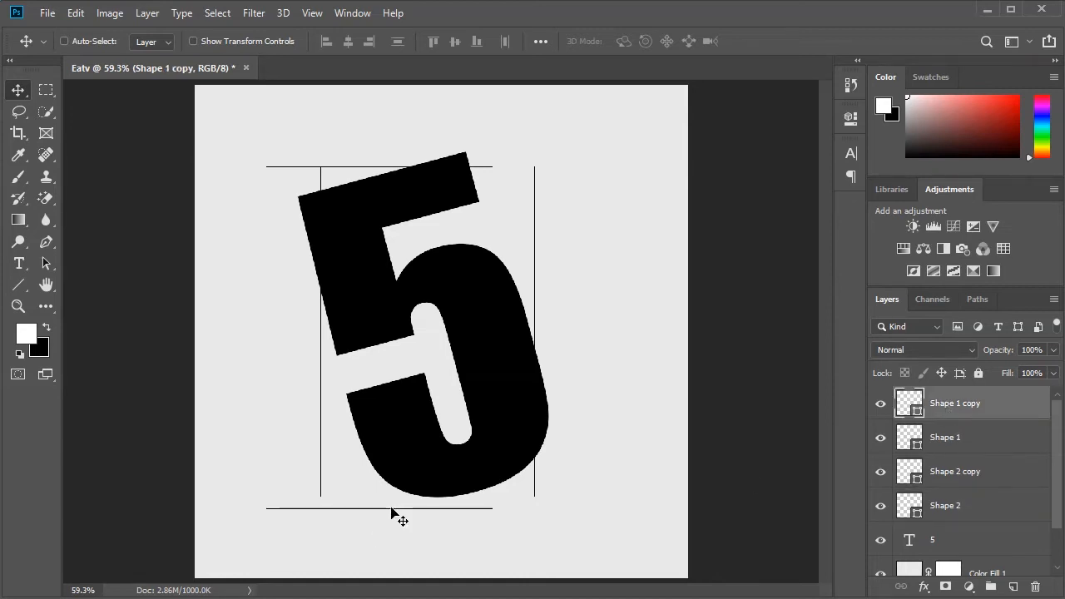
pyautogui.moveTo(392, 507); pyautogui.dragTo(440, 493)
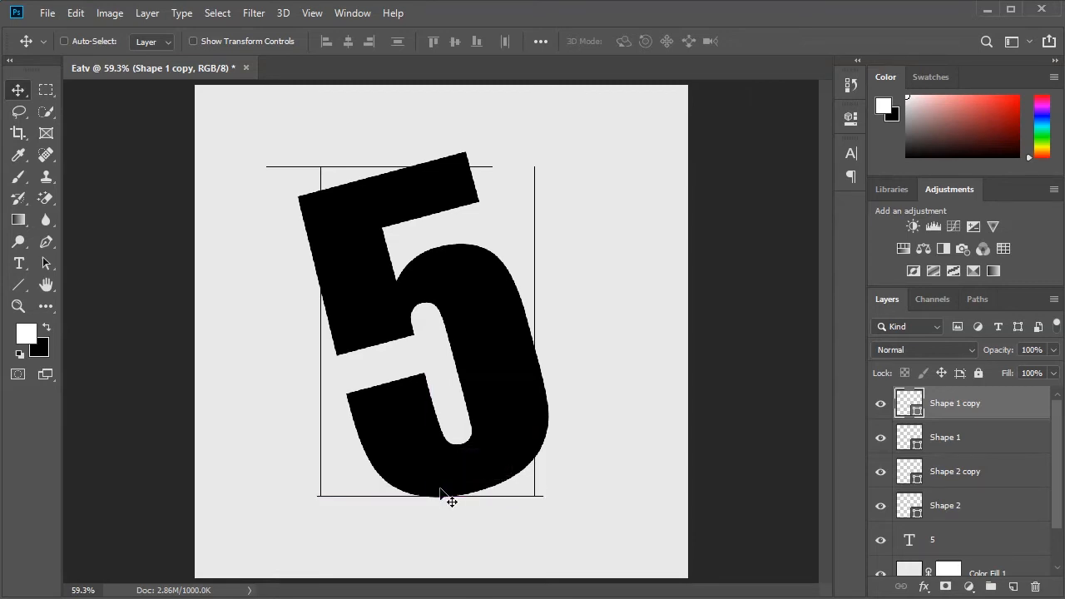
pyautogui.press('Up')
pyautogui.press('Up')
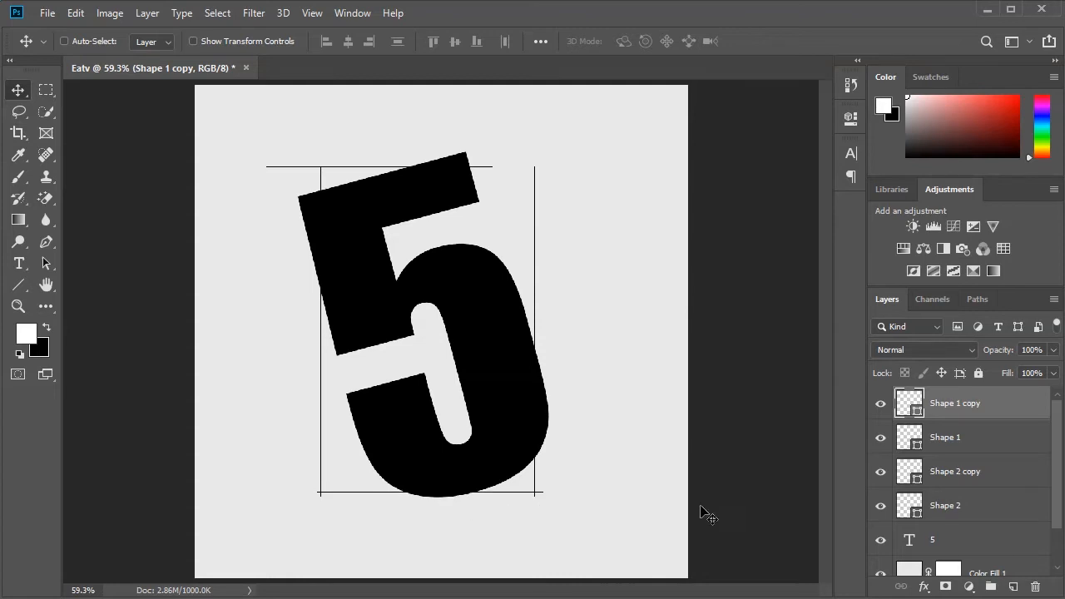
# - Shift the right vertical line inward so it cuts through the right curve of the 5 and crosses the lower line
pyautogui.click(972, 475)
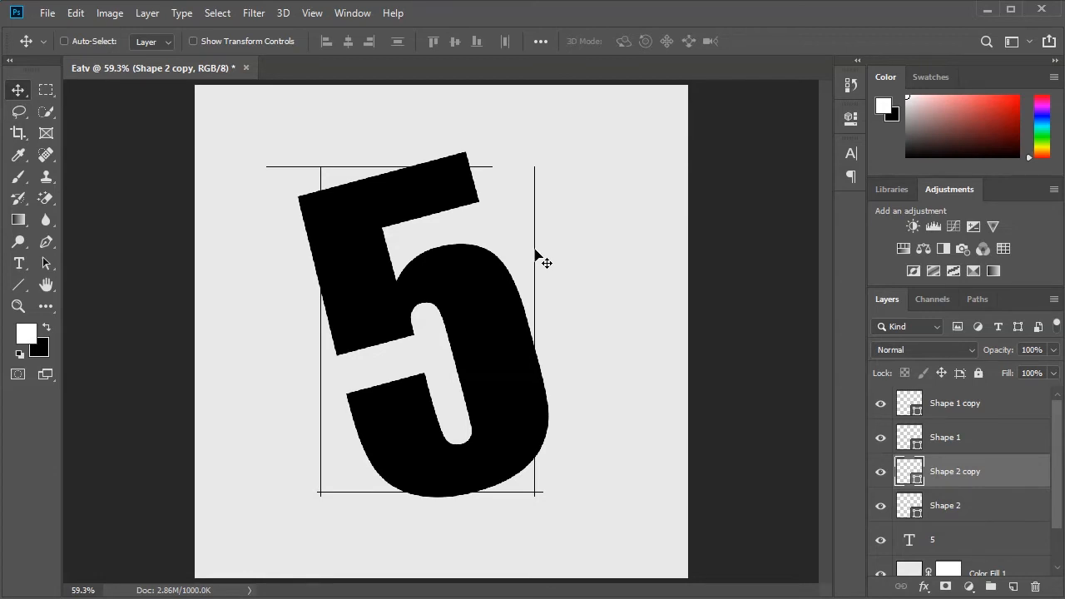
pyautogui.moveTo(532, 250); pyautogui.dragTo(527, 258)
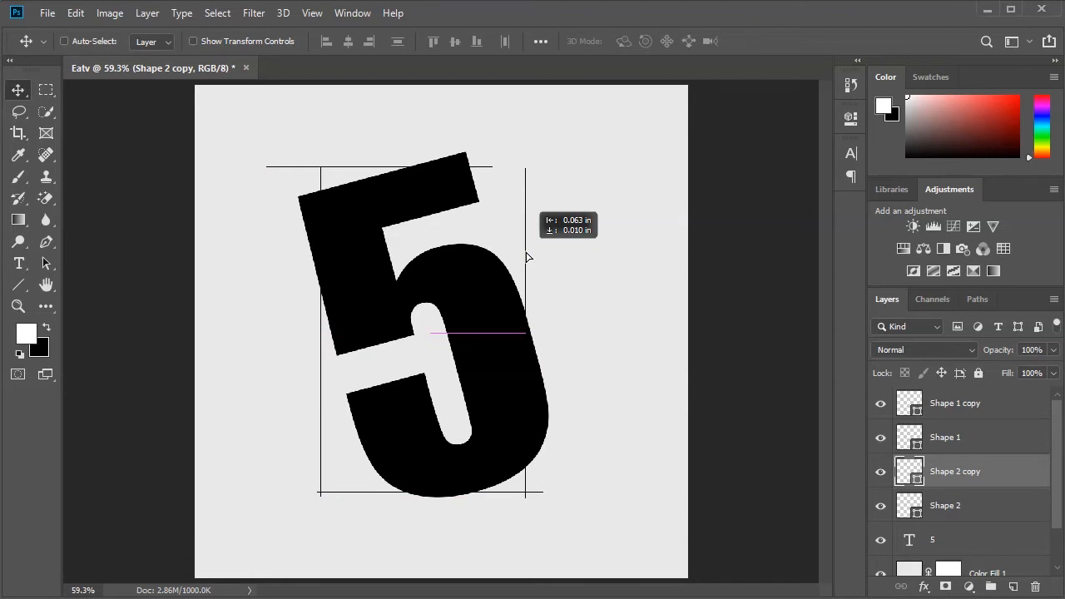
pyautogui.moveTo(526, 254); pyautogui.dragTo(527, 253)
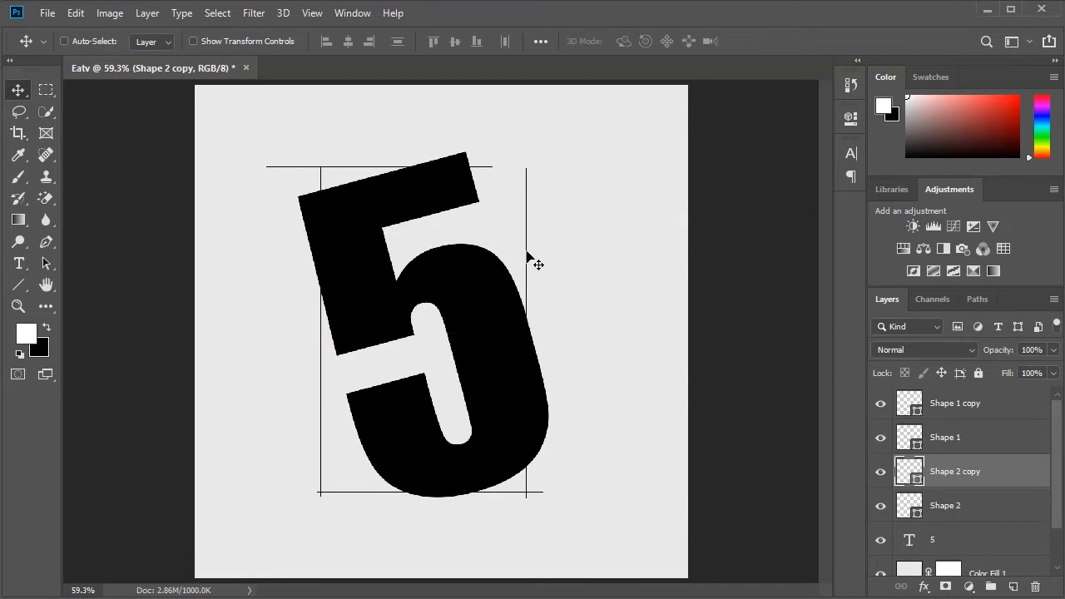
pyautogui.press('Right')
pyautogui.press('Right')
pyautogui.press('Right')
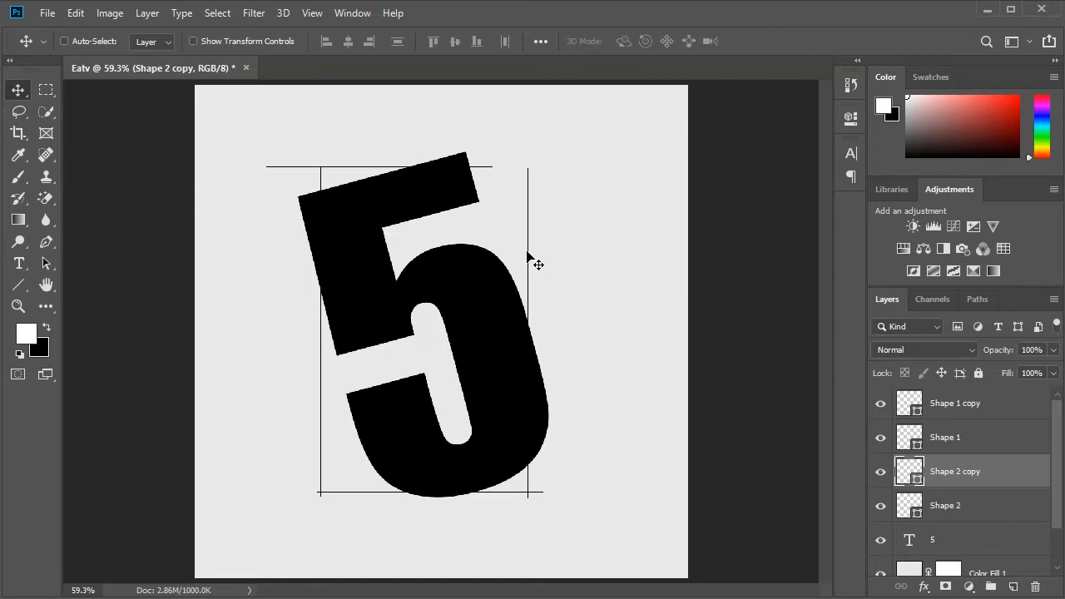
# - Group the four line layers, from Shape 2 up to Shape 1 copy
pyautogui.click(954, 510)
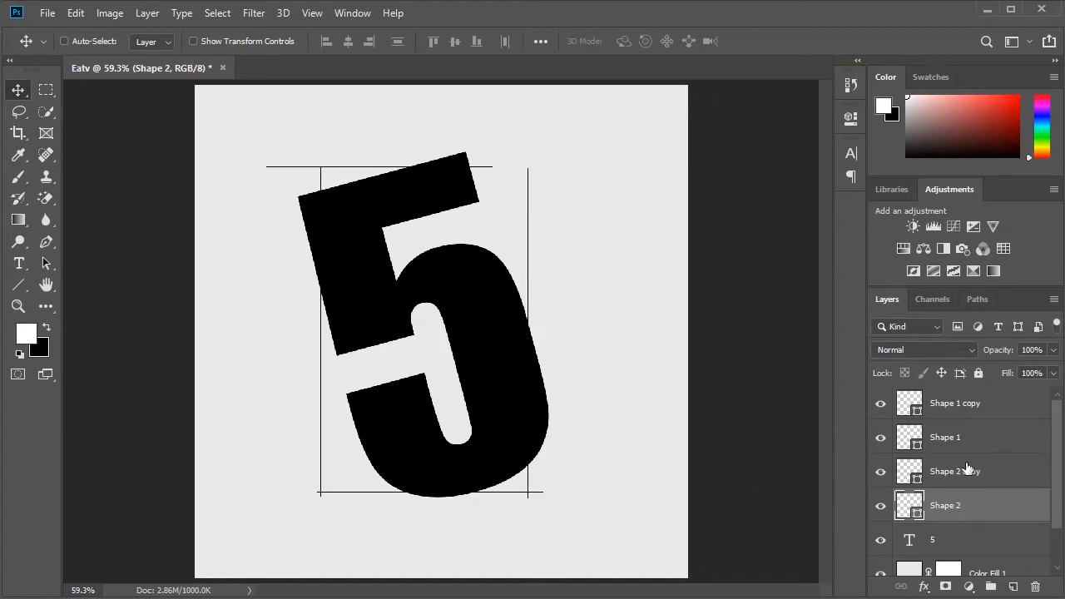
pyautogui.keyDown('shift'); pyautogui.click(970, 408); pyautogui.keyUp('shift')
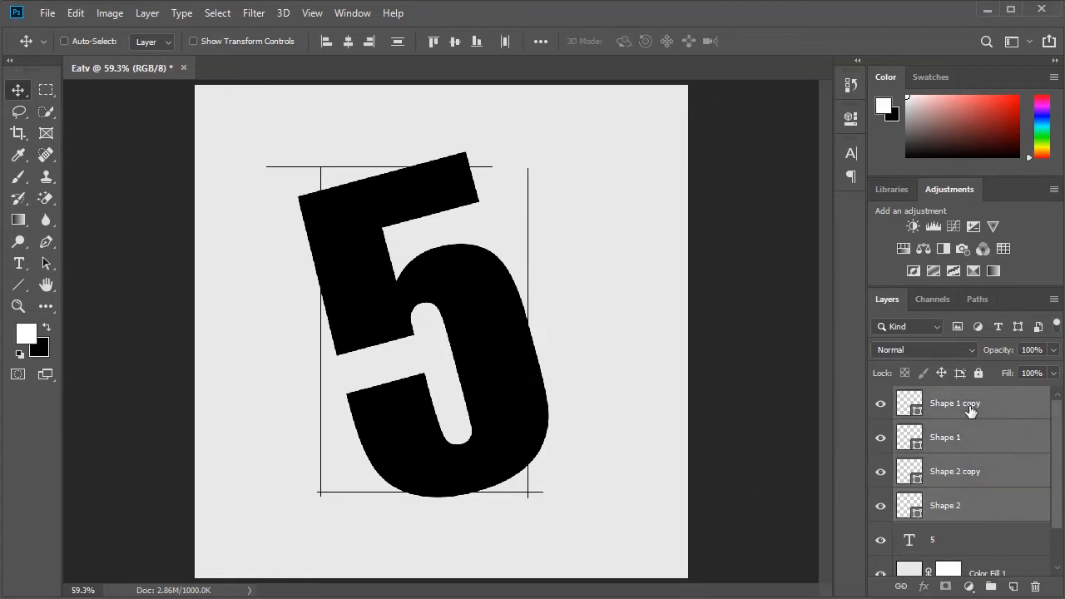
pyautogui.hotkey('ctrl', 'g')
pyautogui.hotkey('ctrl', 'g')
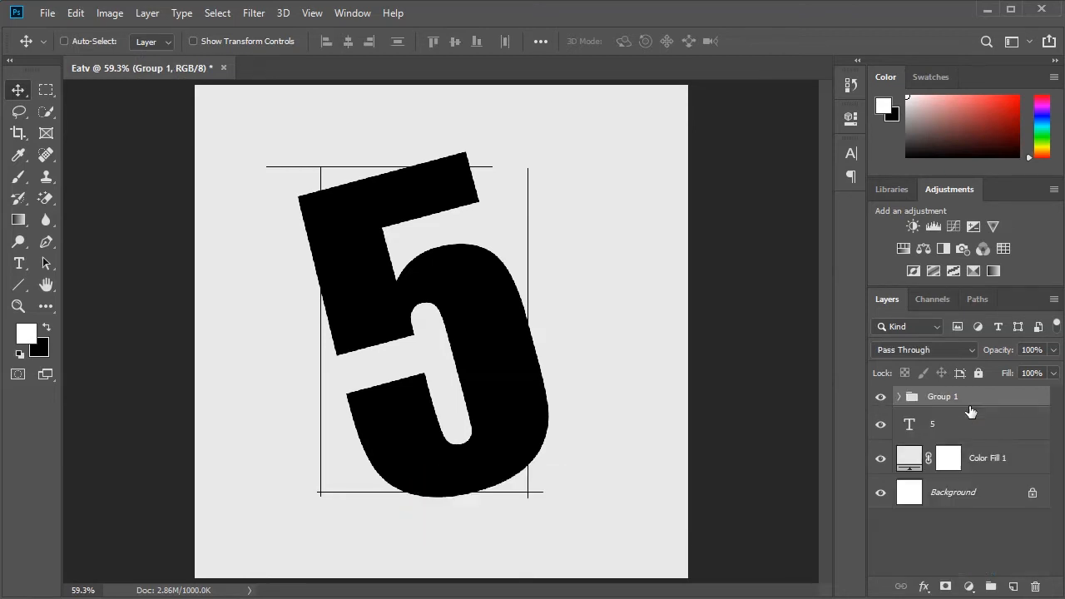
# - Draw a black rectangle about 421 × 663 px filling the area between the four lines, and place its layer beneath the 5 layer
pyautogui.click(18, 287)
pyautogui.rightClick(15, 293)
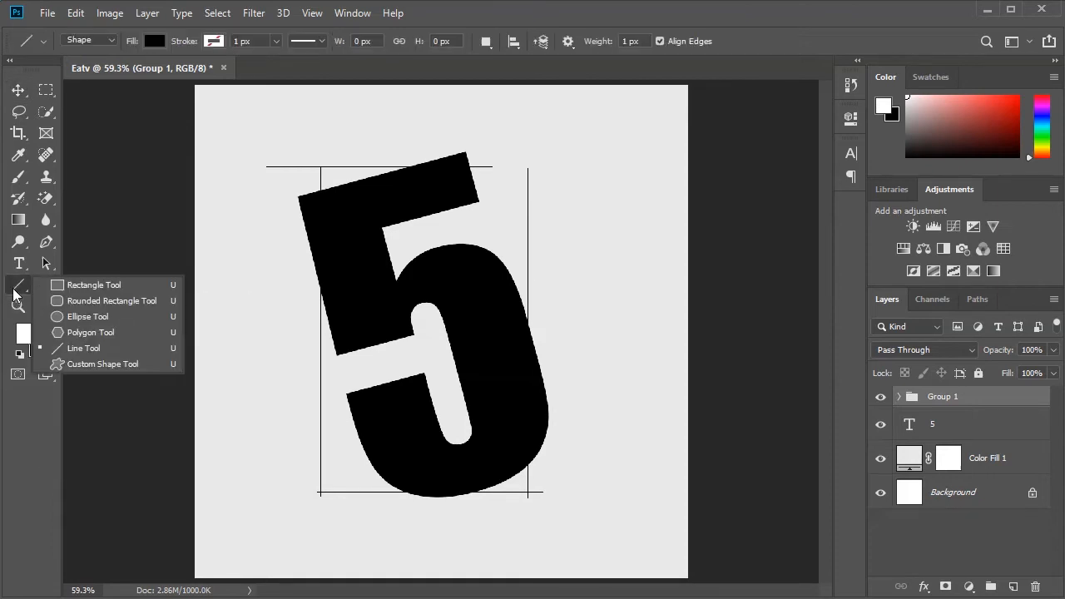
pyautogui.click(81, 286)
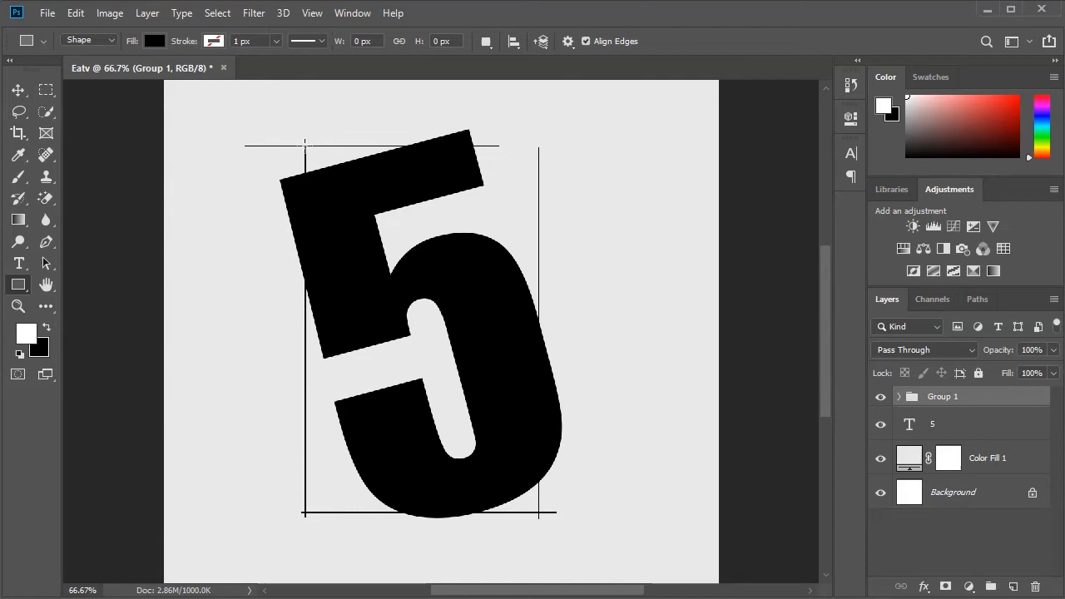
pyautogui.moveTo(305, 145); pyautogui.dragTo(539, 513)
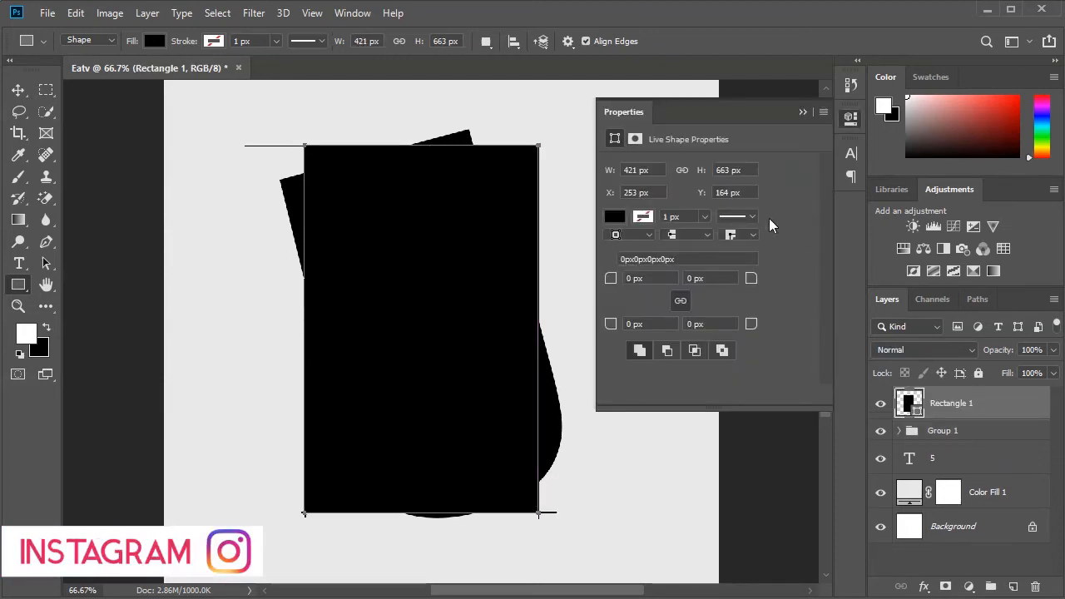
pyautogui.click(801, 111)
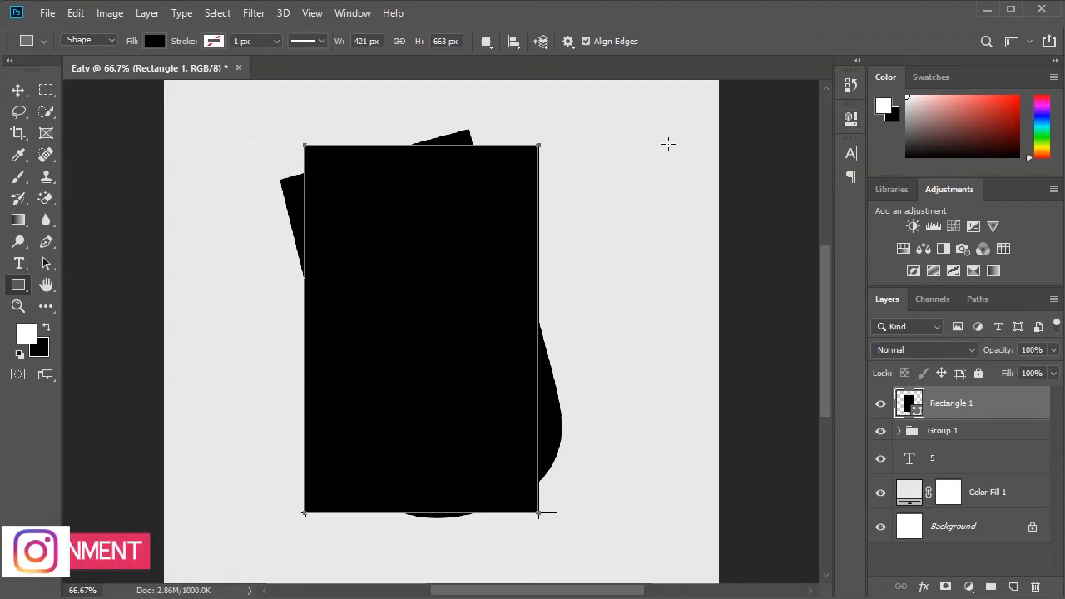
pyautogui.click(16, 93)
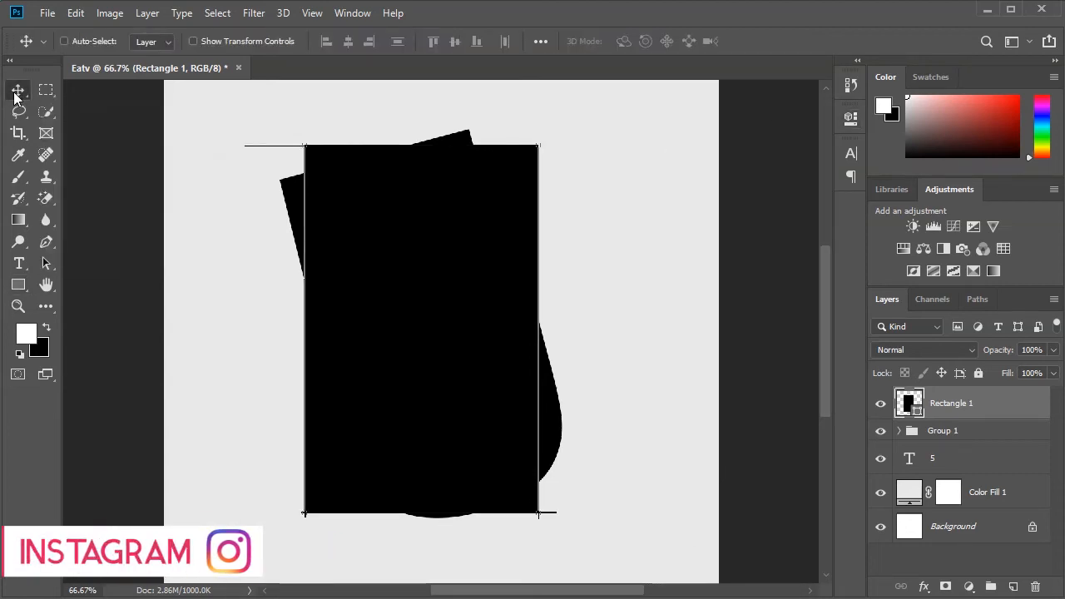
pyautogui.moveTo(985, 409); pyautogui.dragTo(994, 478)
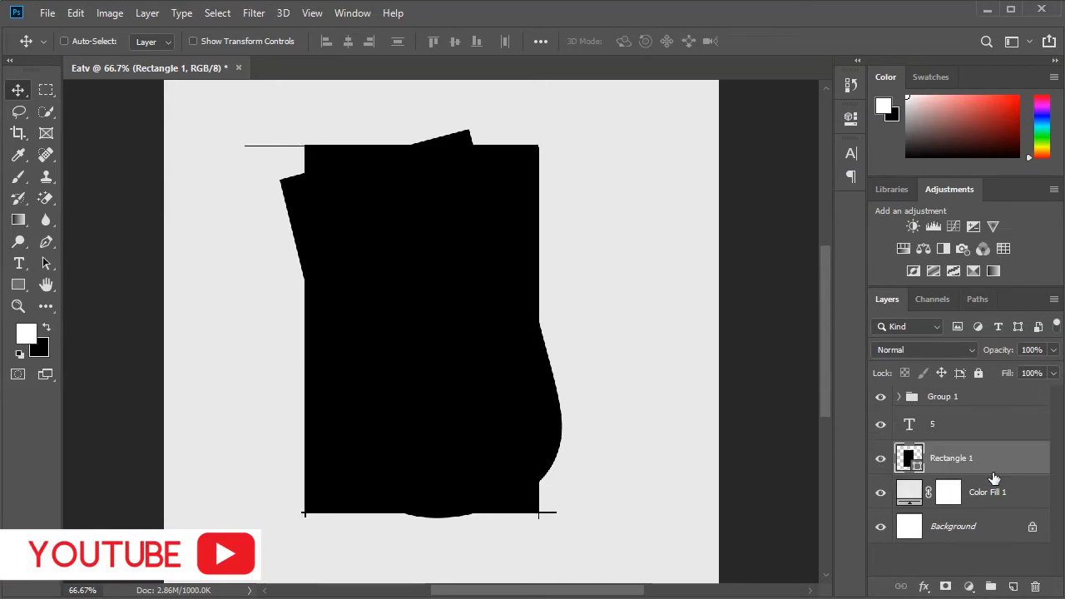
# - Change the text colour of the 5 to white
pyautogui.click(938, 426)
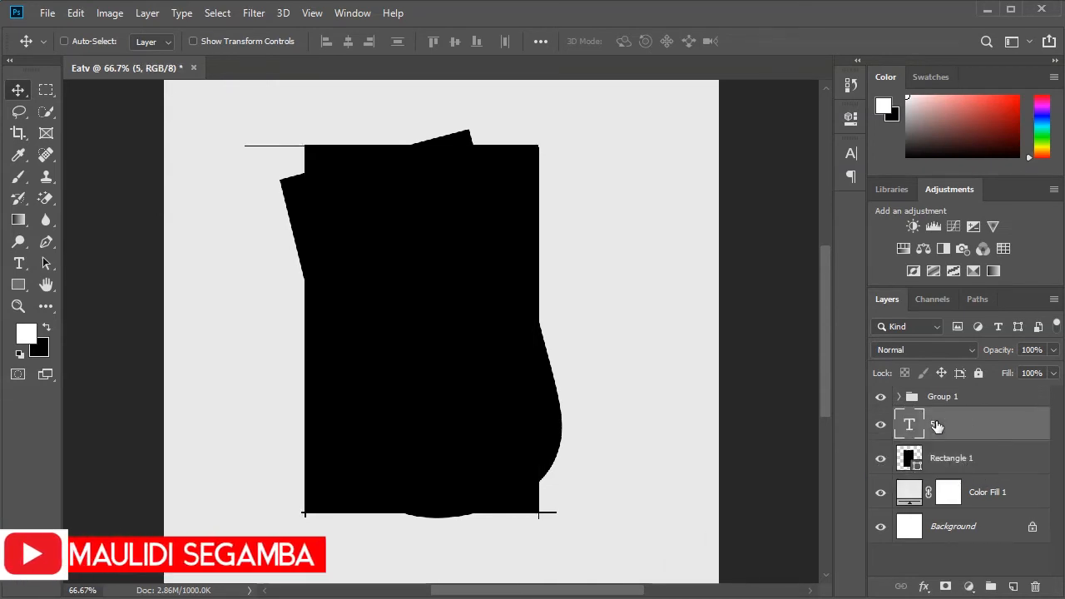
pyautogui.click(854, 152)
pyautogui.click(805, 249)
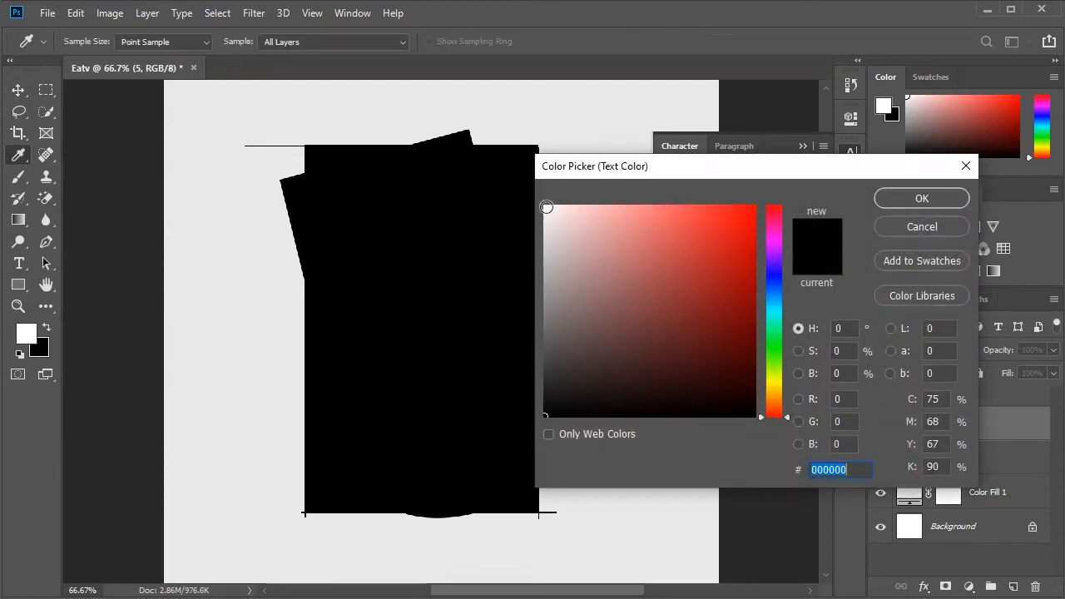
pyautogui.click(546, 207)
pyautogui.click(922, 198)
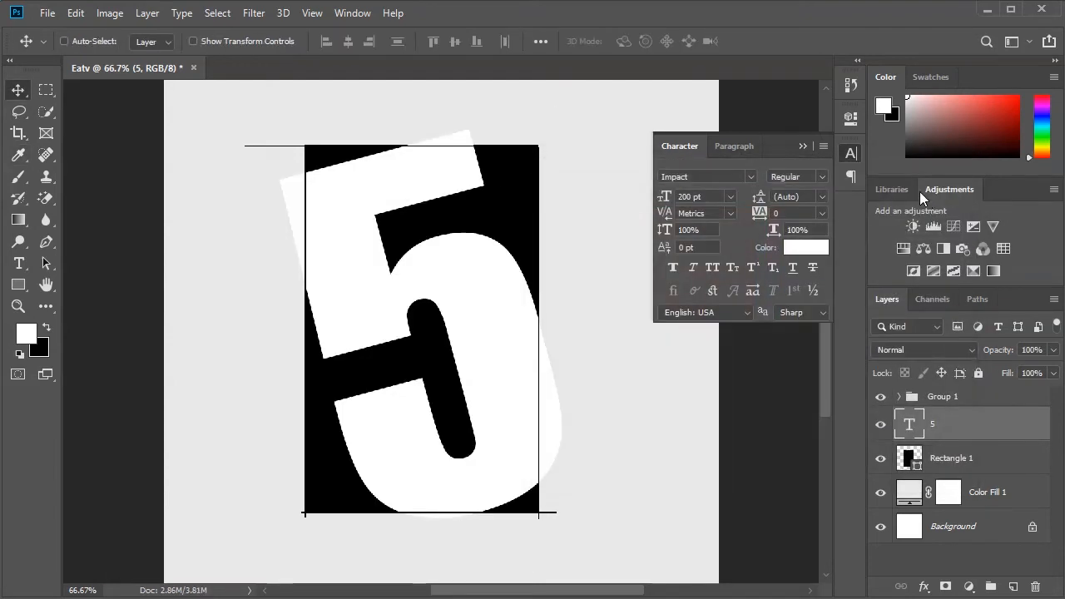
pyautogui.click(804, 147)
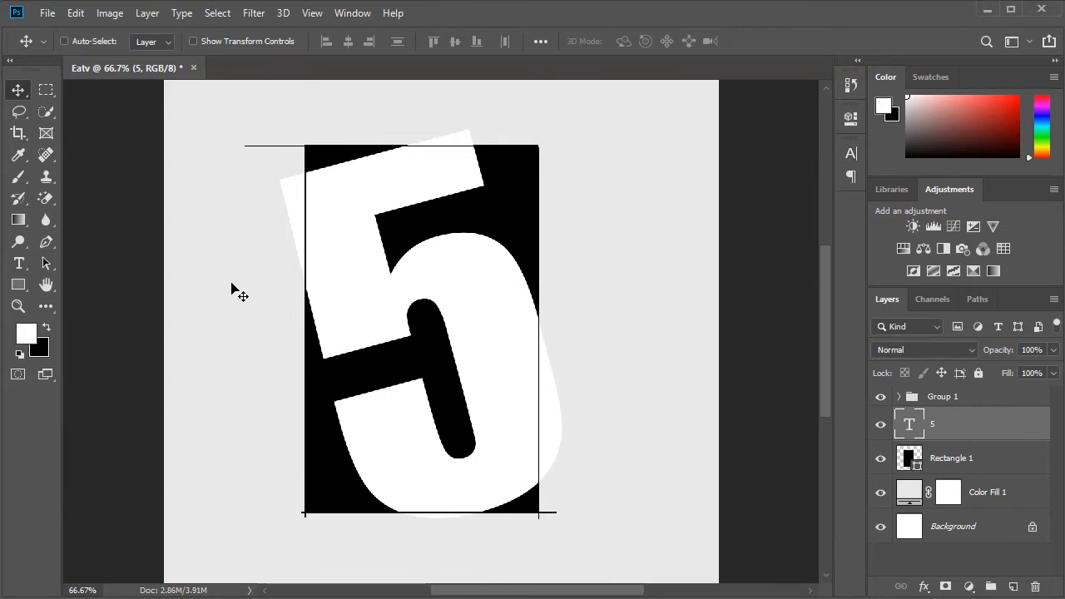
# - Hide the group of lines and rasterize the Rectangle 1 layer
pyautogui.click(881, 398)
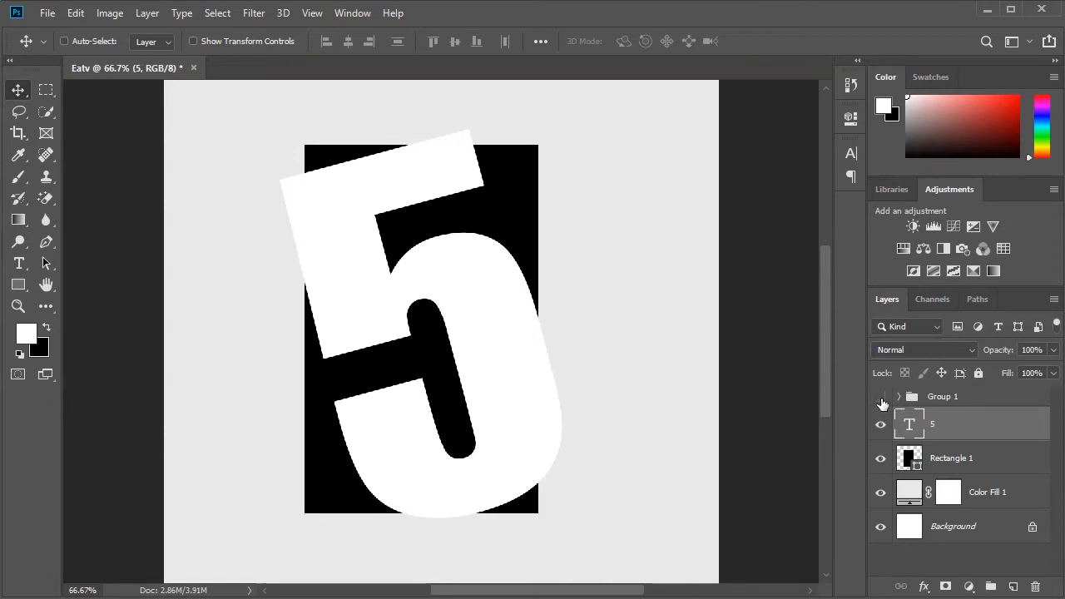
pyautogui.click(959, 465)
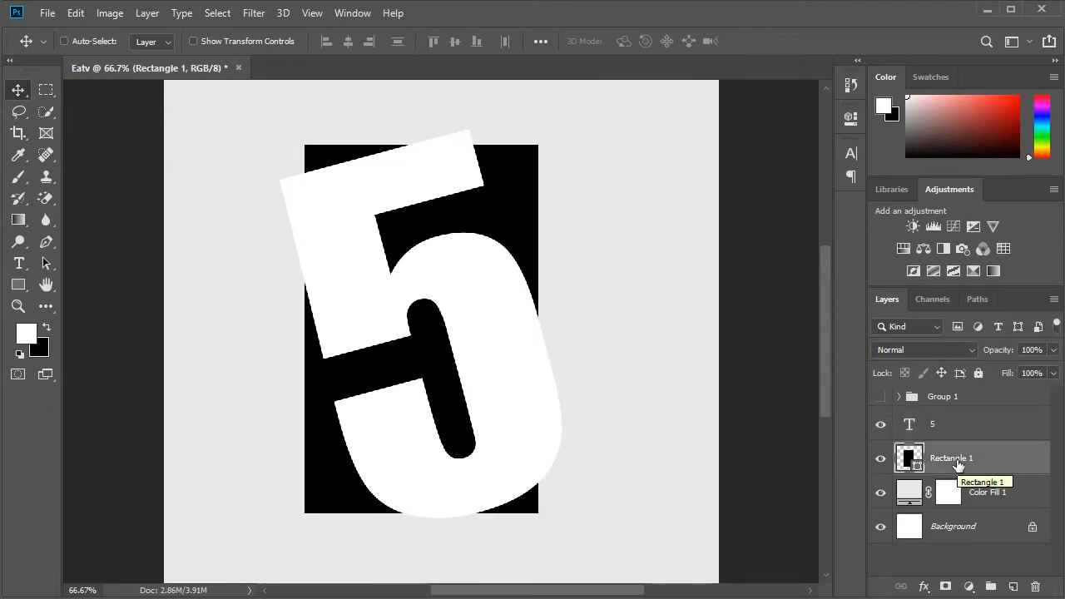
pyautogui.rightClick(958, 462)
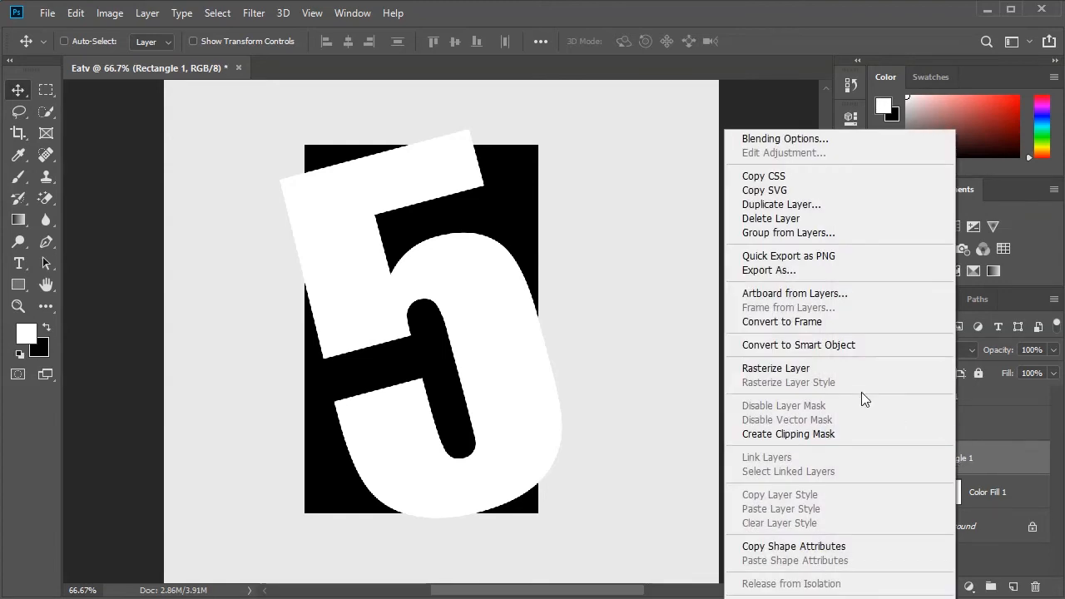
pyautogui.click(789, 376)
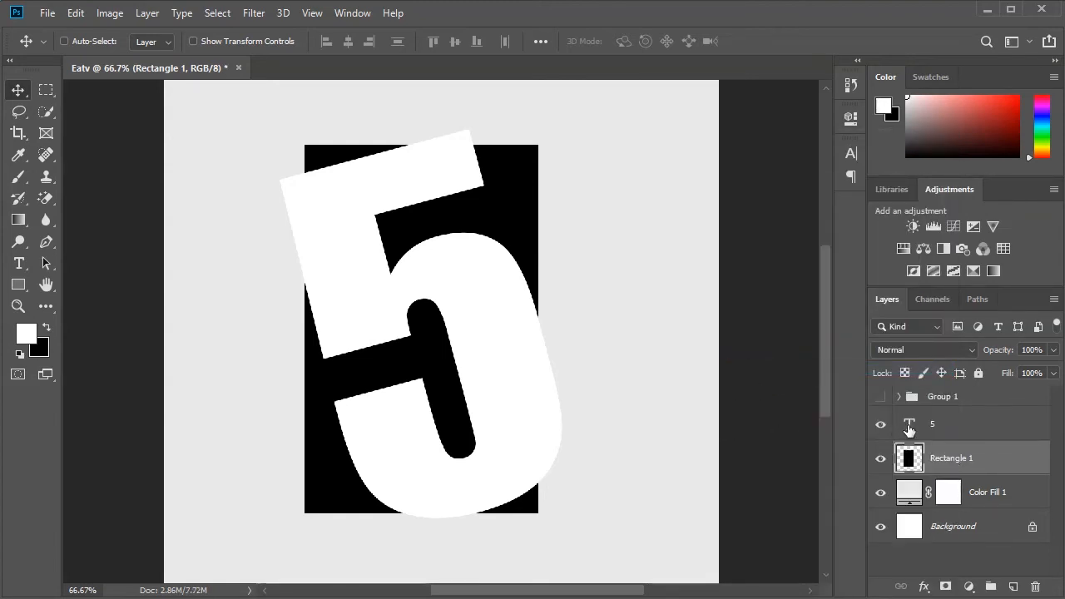
# - Cut the outline of the 5 out of the Rectangle 1 layer, clear the selection and hide the 5 text layer
pyautogui.click(922, 429)
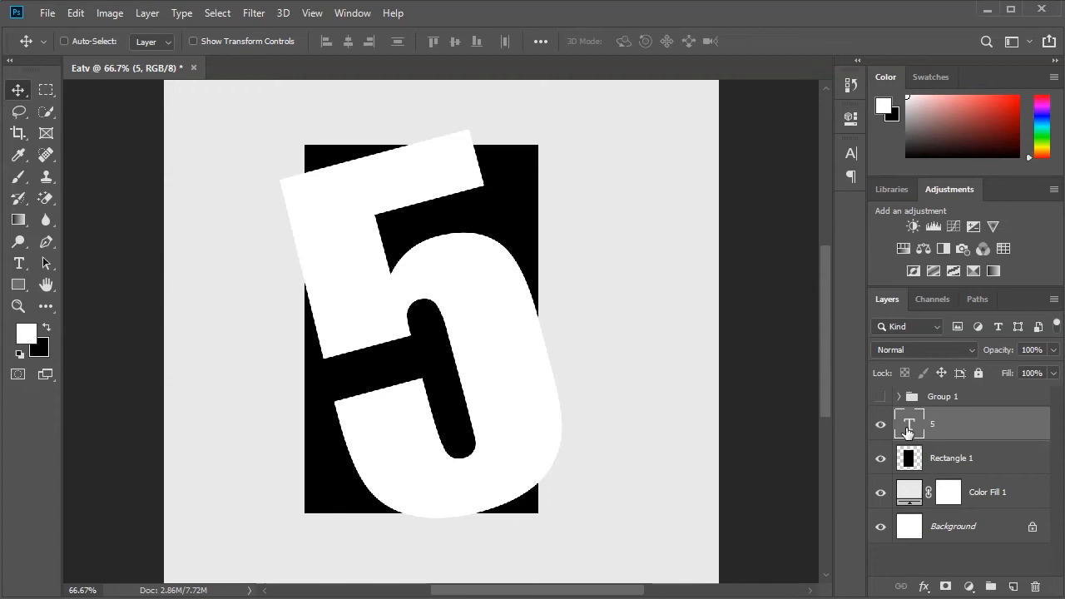
pyautogui.press('ctrl')
pyautogui.keyDown('ctrl'); pyautogui.click(906, 428); pyautogui.keyUp('ctrl')
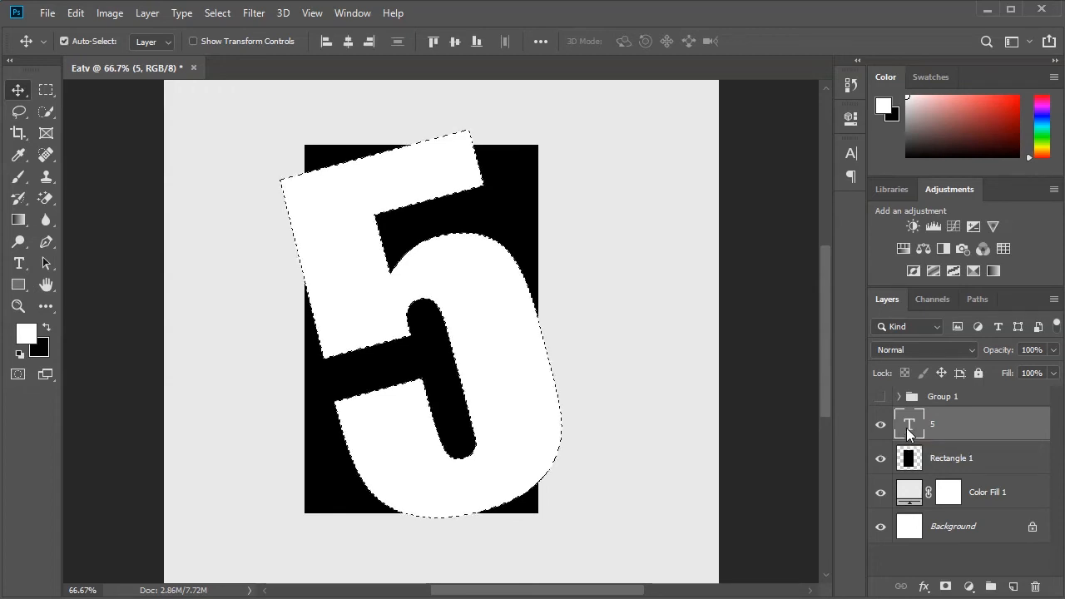
pyautogui.click(947, 468)
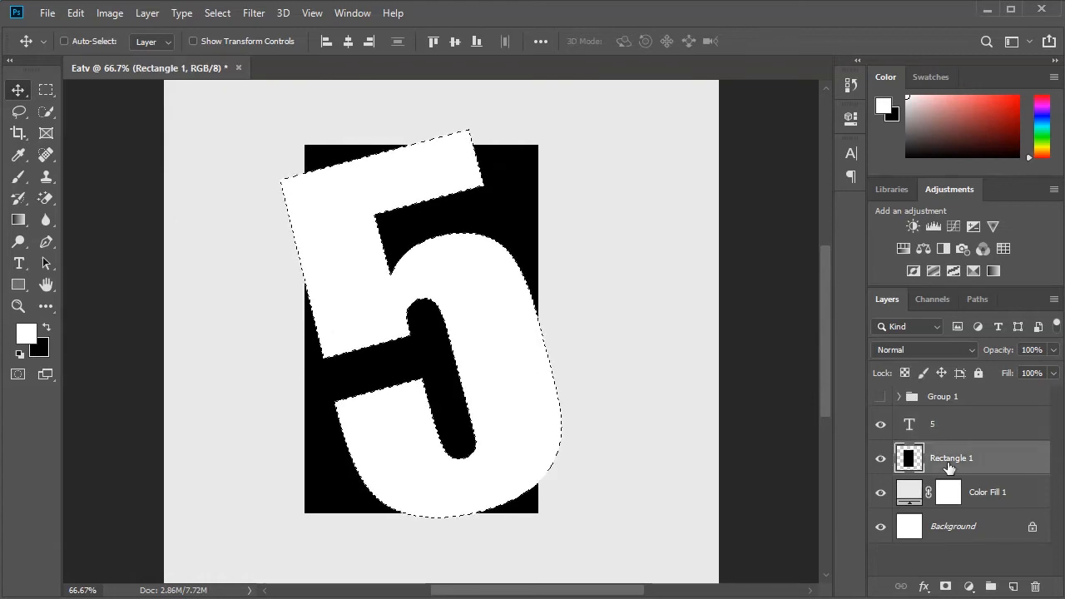
pyautogui.press('Delete')
pyautogui.hotkey('ctrl', 'd')
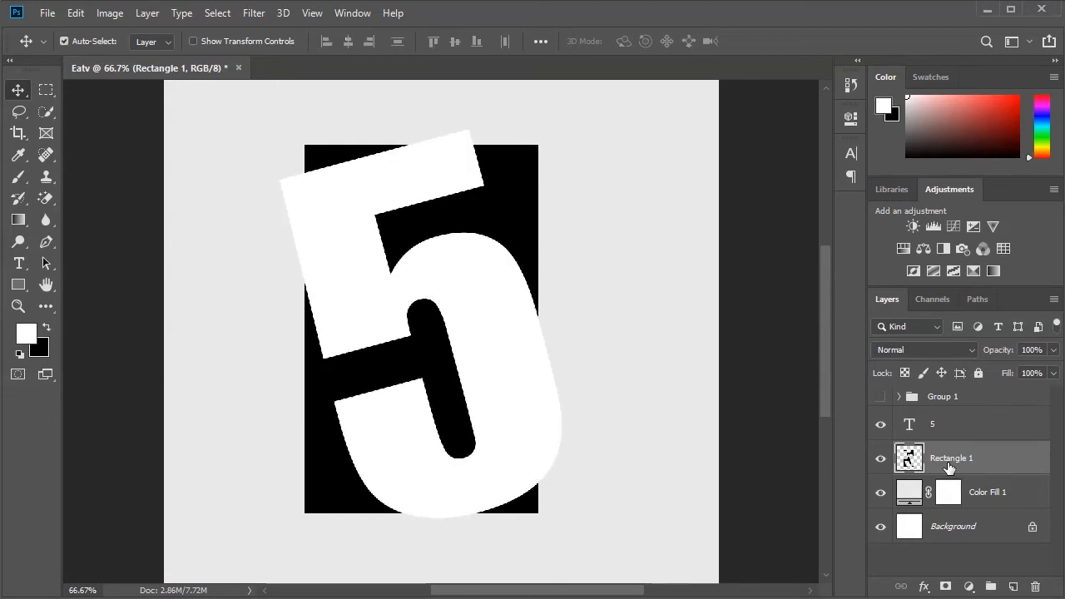
pyautogui.click(943, 428)
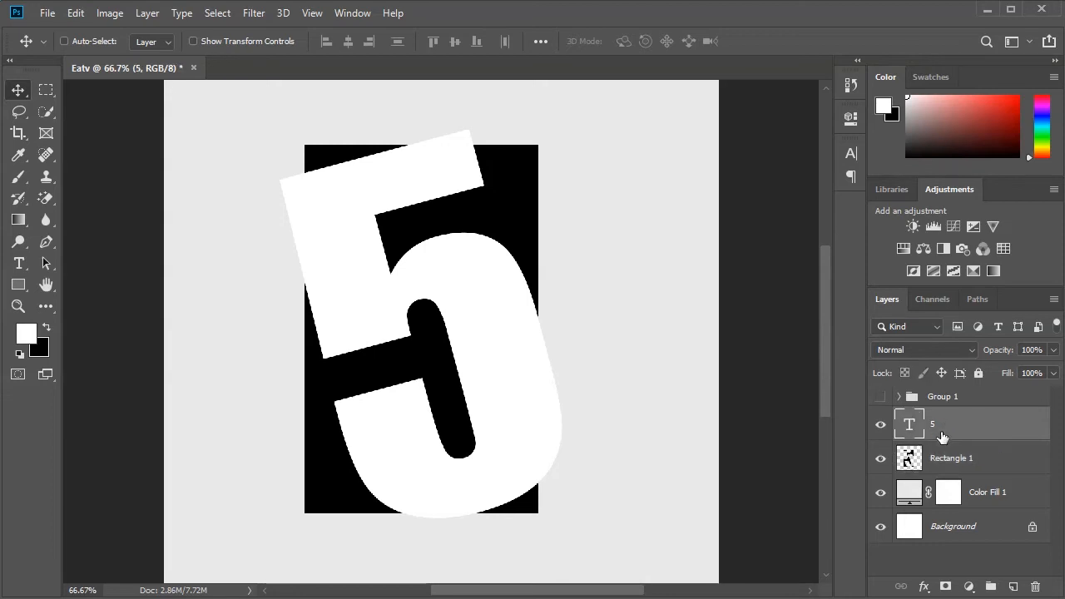
pyautogui.click(881, 428)
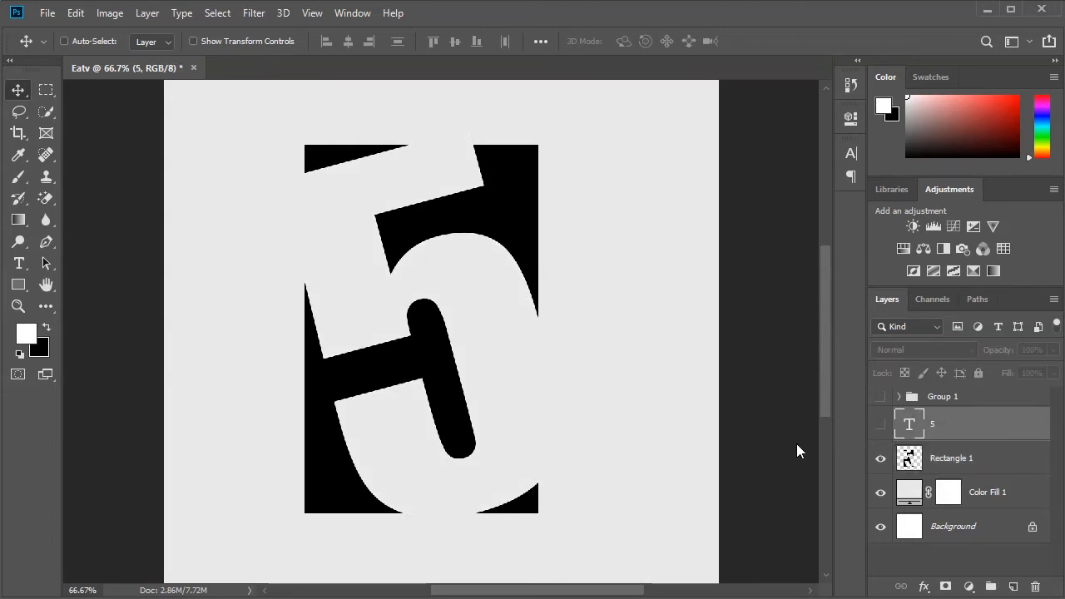
# - Centre the Rectangle 1 layer horizontally and vertically on the canvas, clear the selection and move the shape straight up to leave room beneath
pyautogui.click(938, 468)
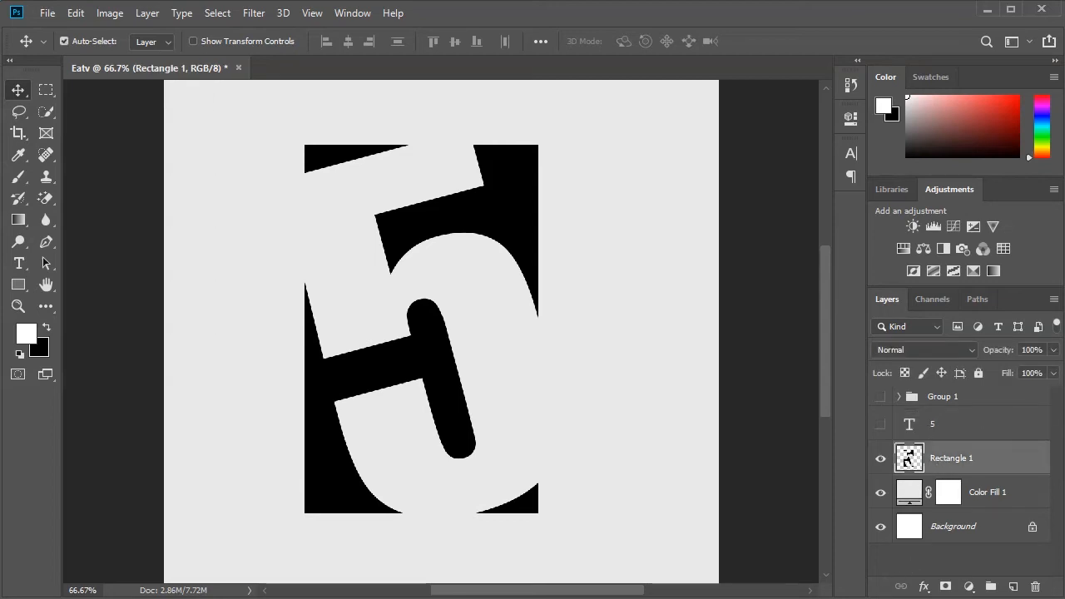
pyautogui.hotkey('ctrl', 'a')
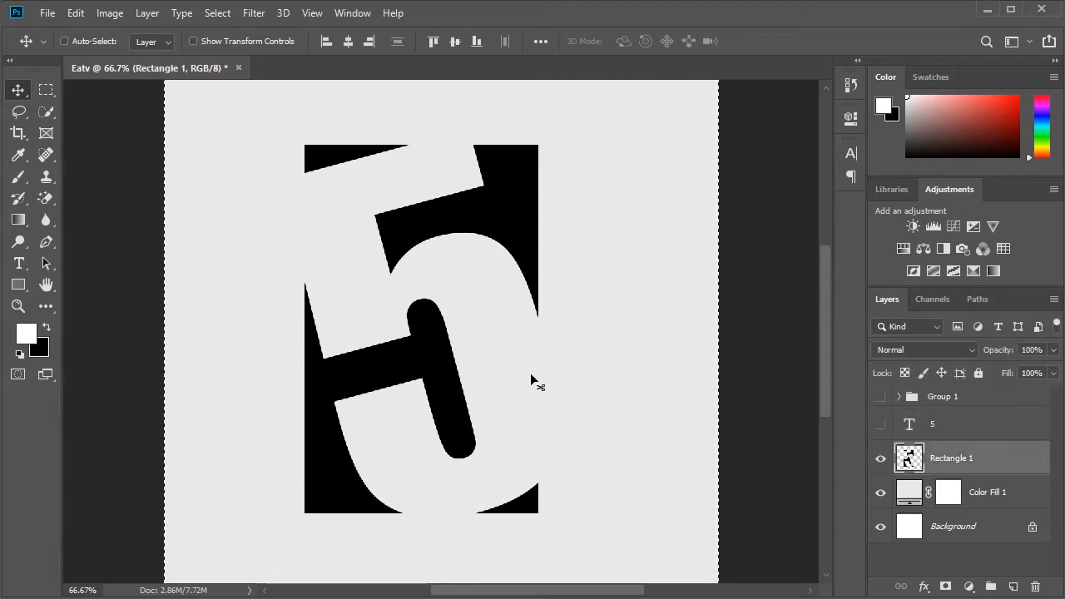
pyautogui.click(347, 41)
pyautogui.click(451, 40)
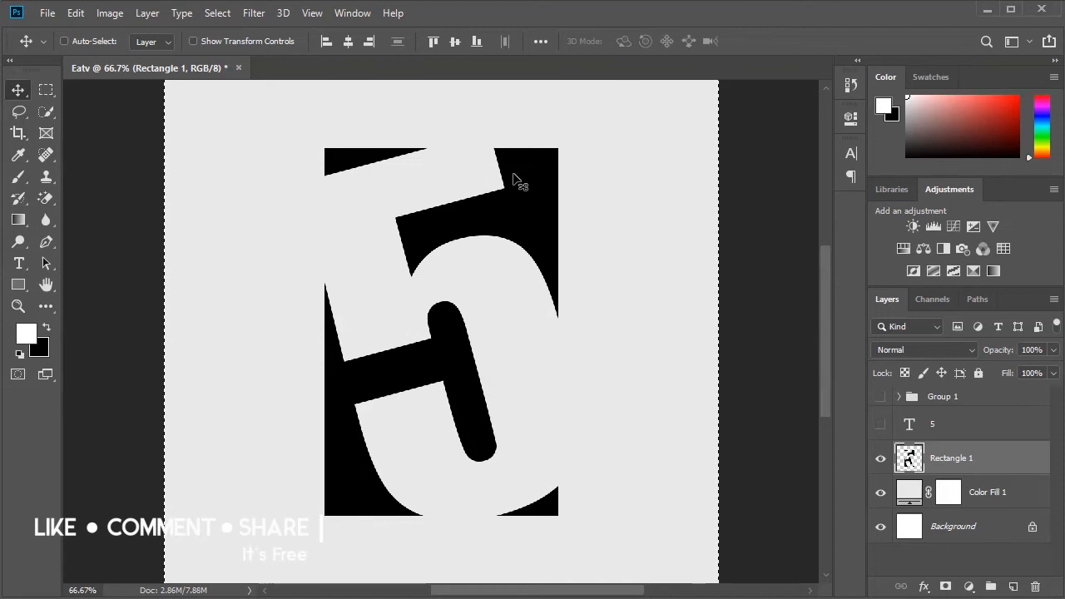
pyautogui.hotkey('ctrl', 'd')
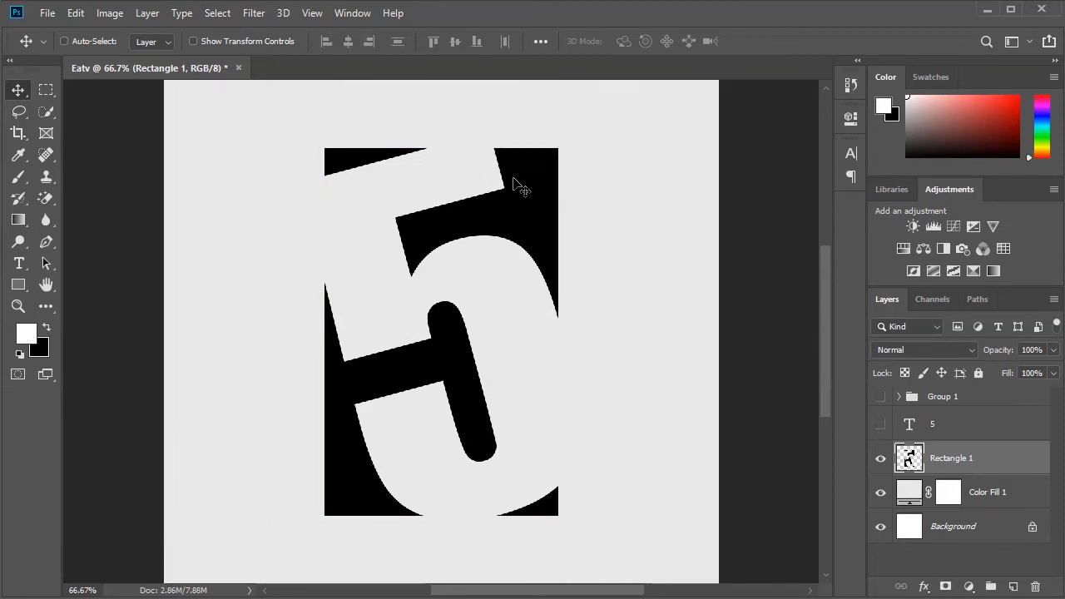
pyautogui.moveTo(517, 225); pyautogui.dragTo(517, 180)
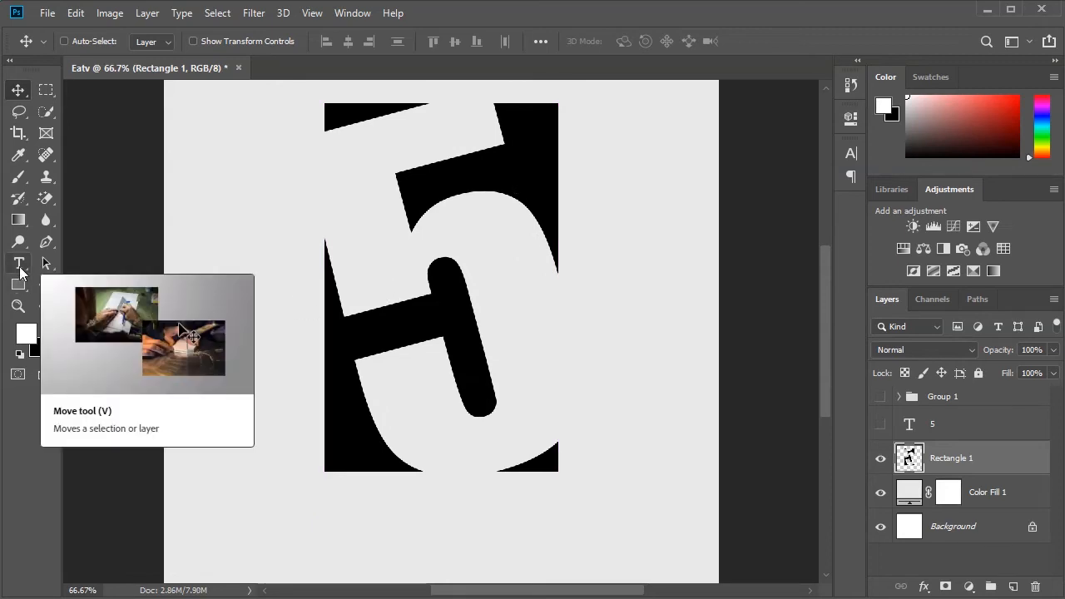
# - Add a text layer reading EATV, starting just below the lower-left corner of the black rectangle
pyautogui.click(19, 264)
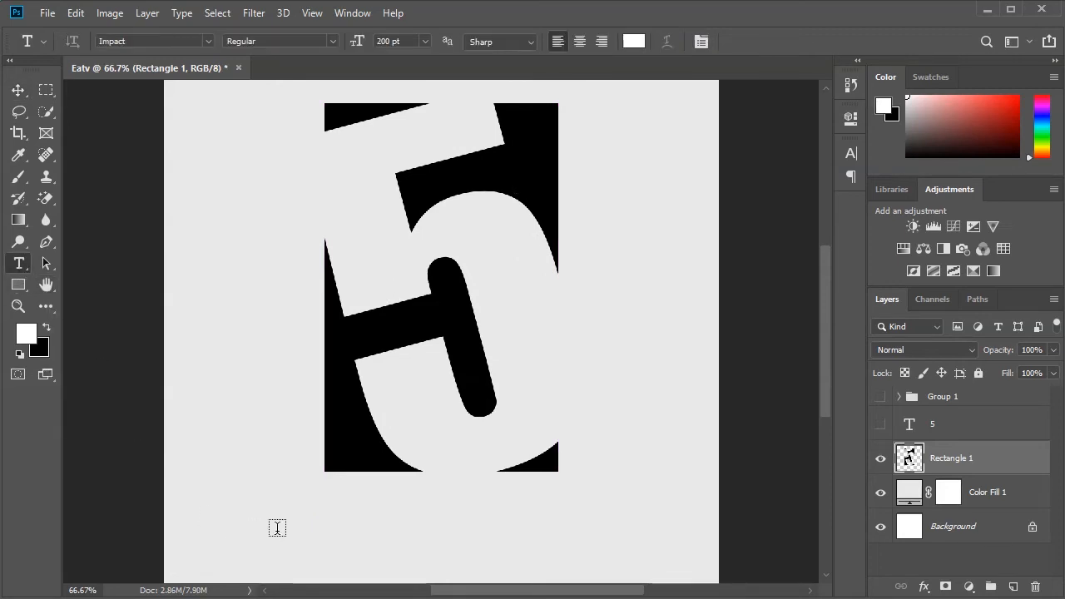
pyautogui.click(279, 526)
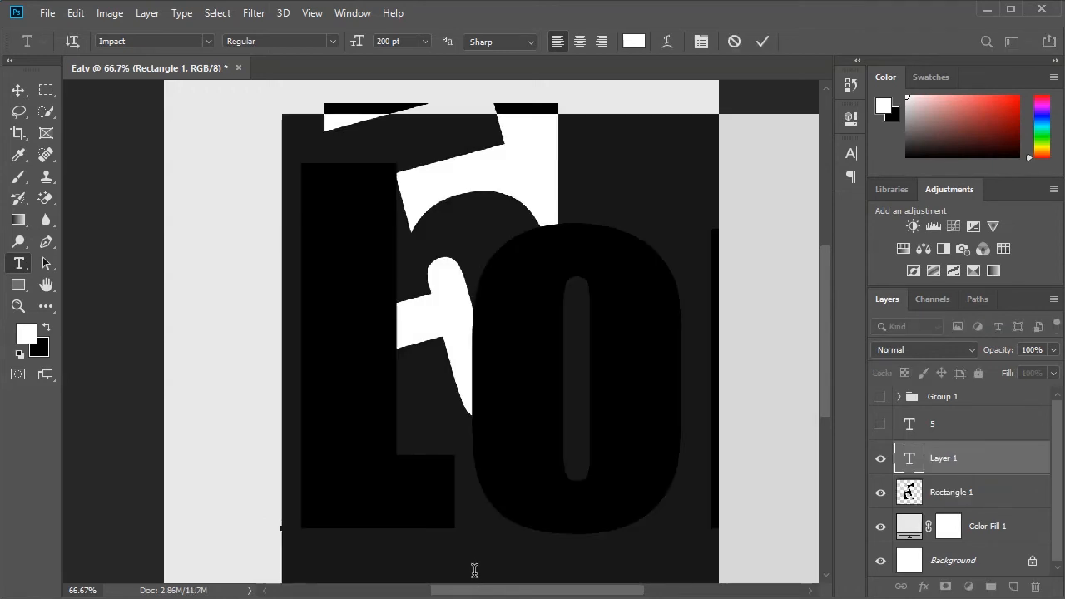
pyautogui.write('EAT')
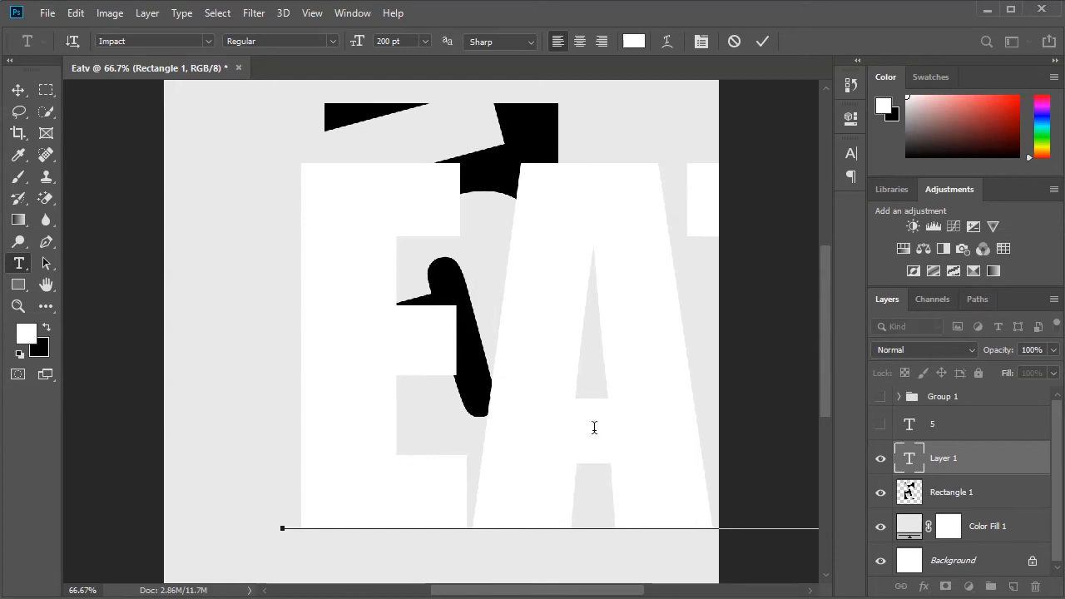
pyautogui.click(763, 41)
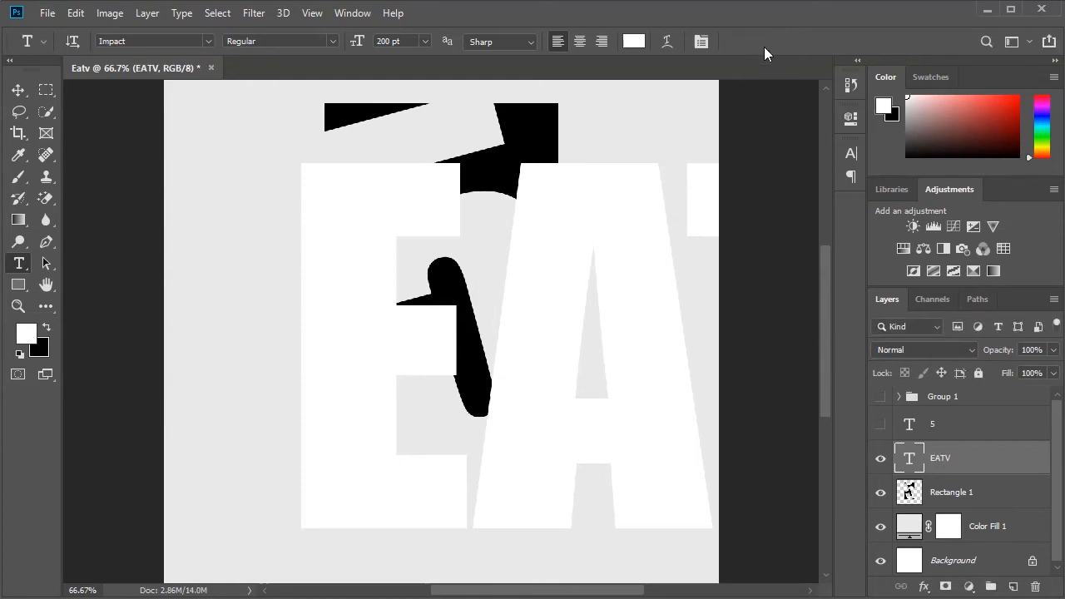
# - Change the EATV text colour to black, 000000
pyautogui.click(633, 40)
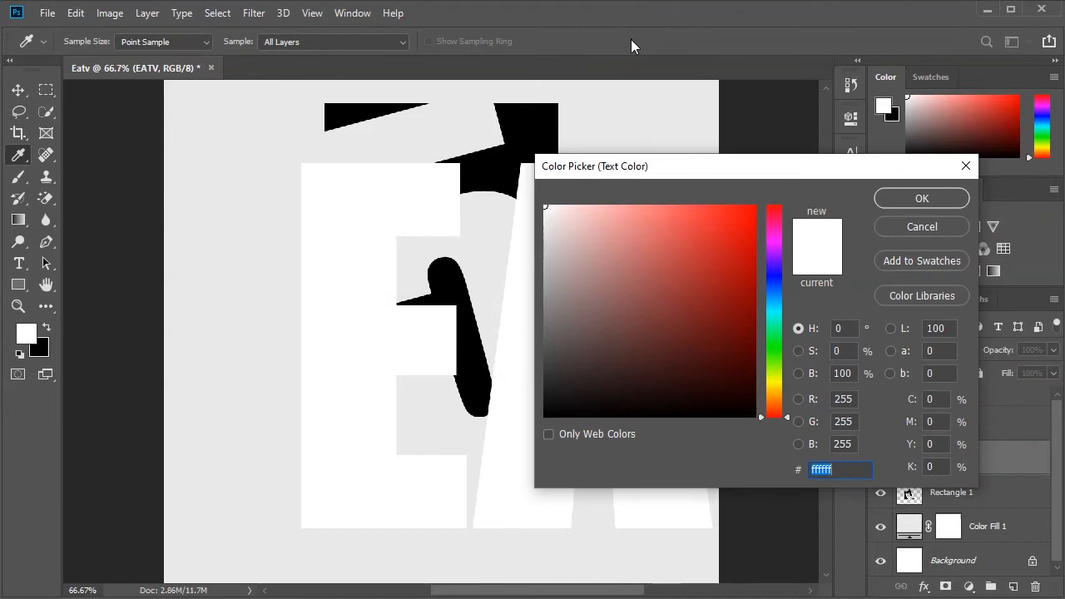
pyautogui.write('000000')
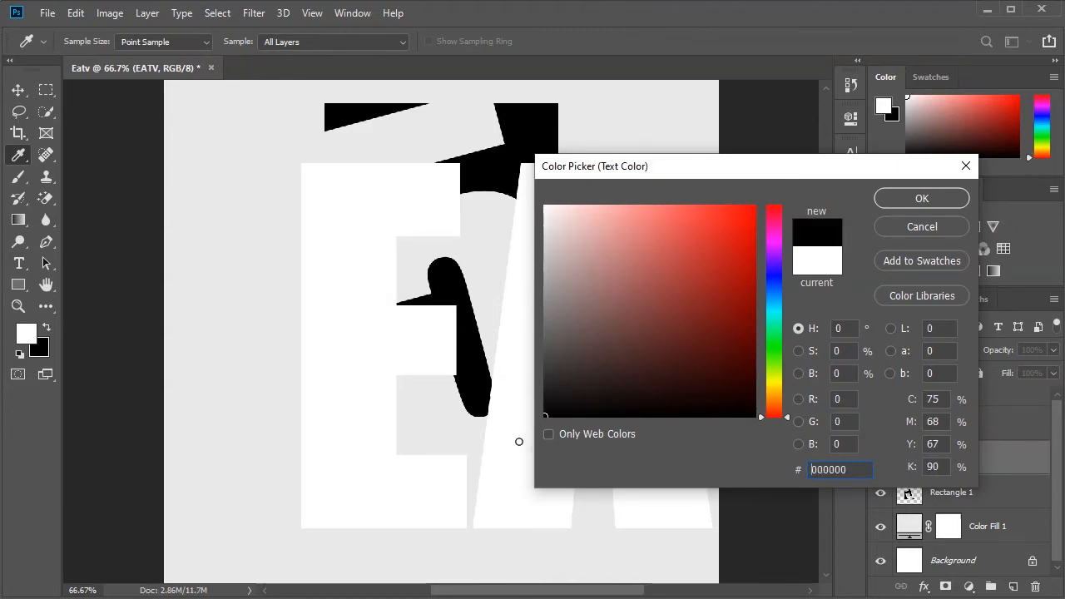
pyautogui.click(936, 199)
# - Set the font size of the EATV text to 57 pt
pyautogui.click(851, 154)
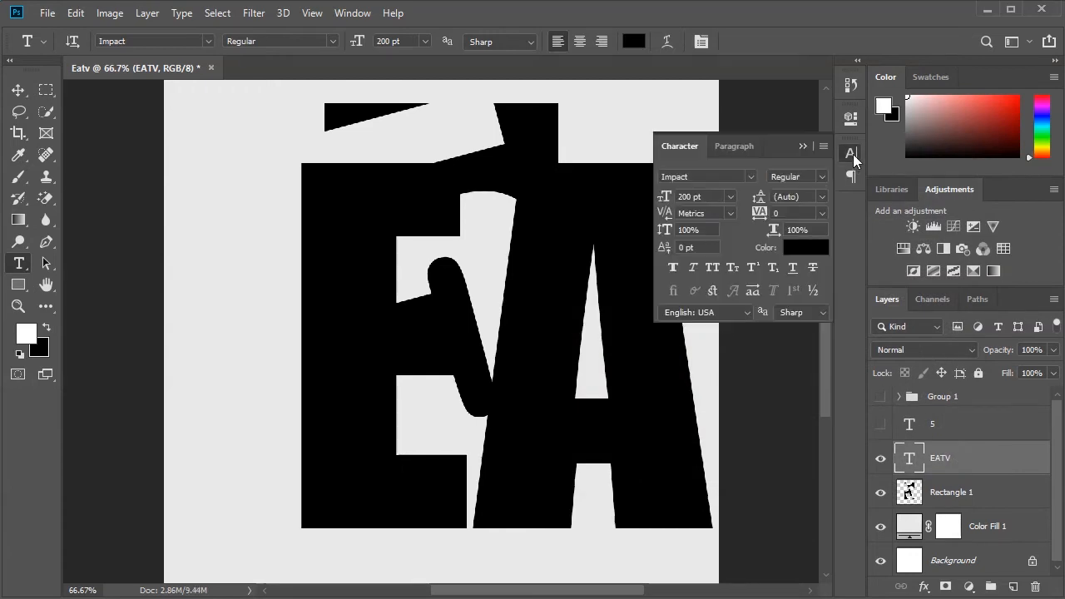
pyautogui.click(695, 197)
pyautogui.write('57')
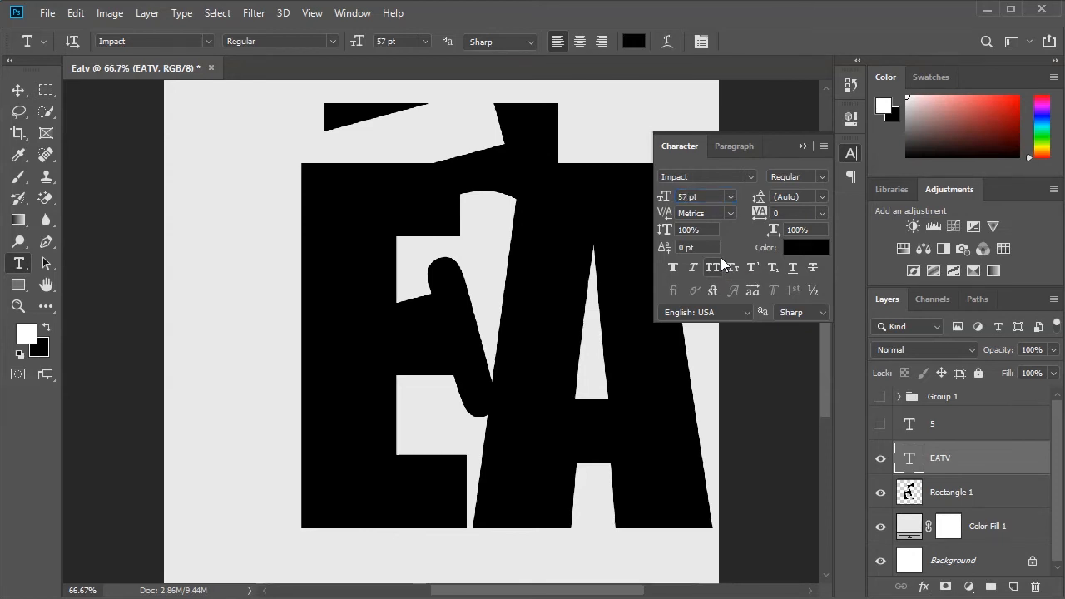
pyautogui.press('Return')
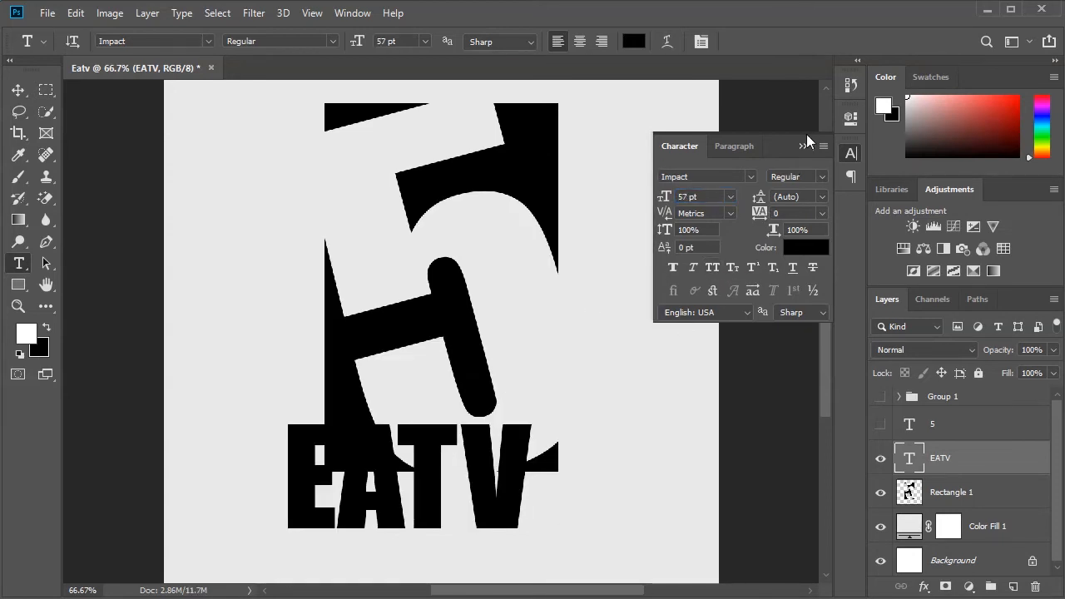
pyautogui.click(803, 145)
# - Centre the 57 pt EATV text horizontally on the canvas and clear the selection
pyautogui.hotkey('ctrl', 'a')
pyautogui.click(17, 89)
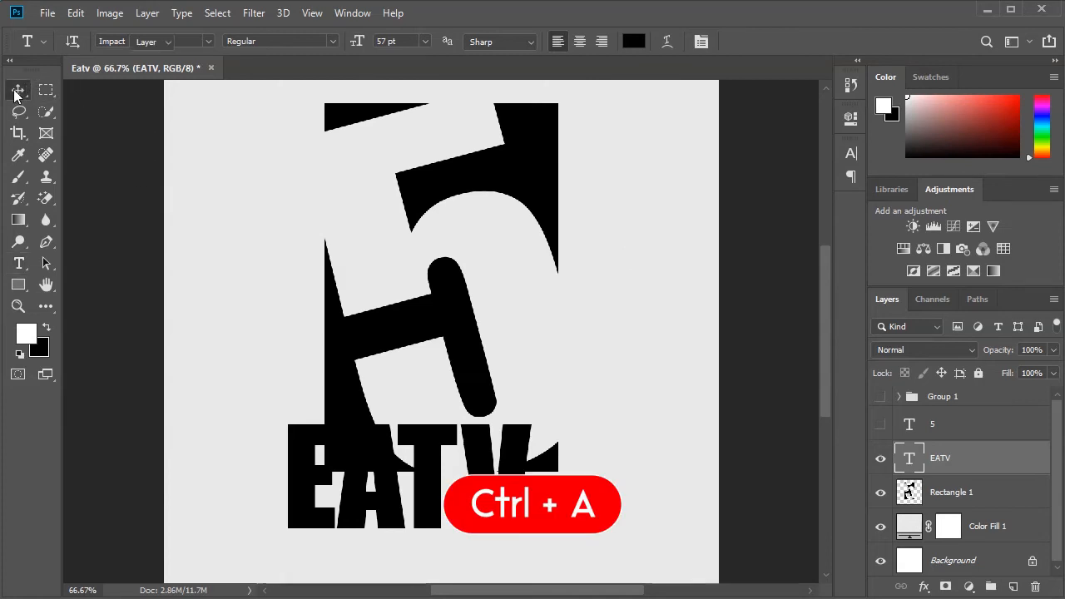
pyautogui.click(64, 41)
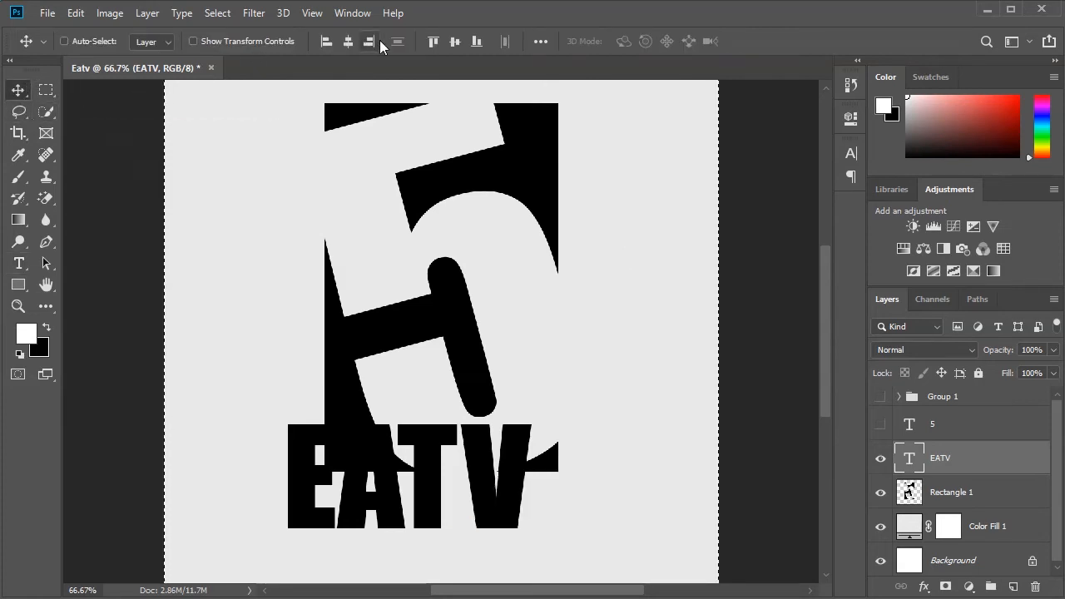
pyautogui.click(347, 41)
pyautogui.hotkey('ctrl', 'd')
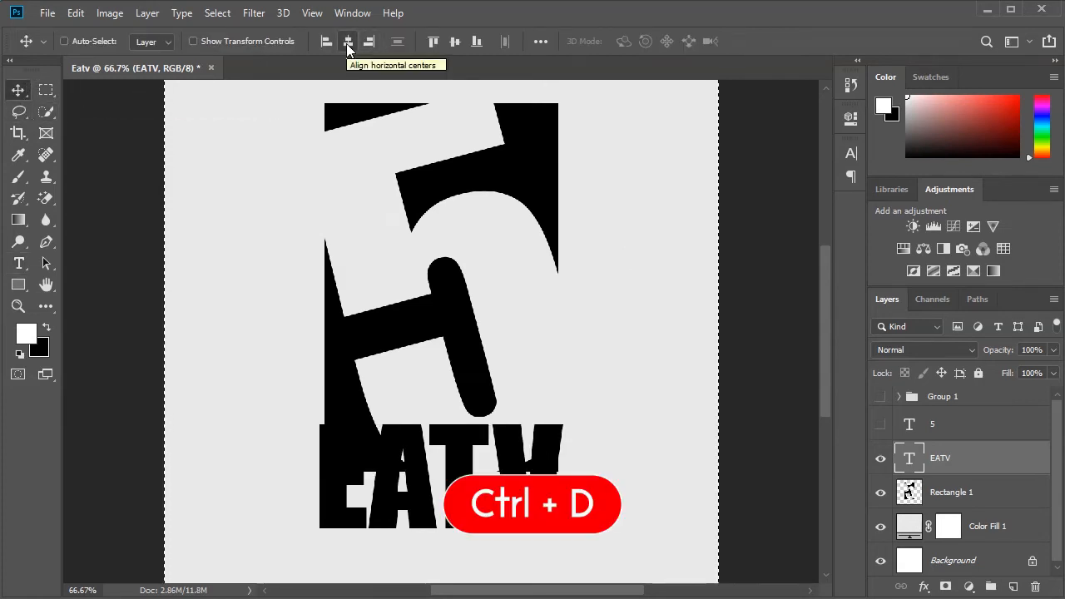
pyautogui.press('ctrl')
pyautogui.hotkey('ctrl', 'd')
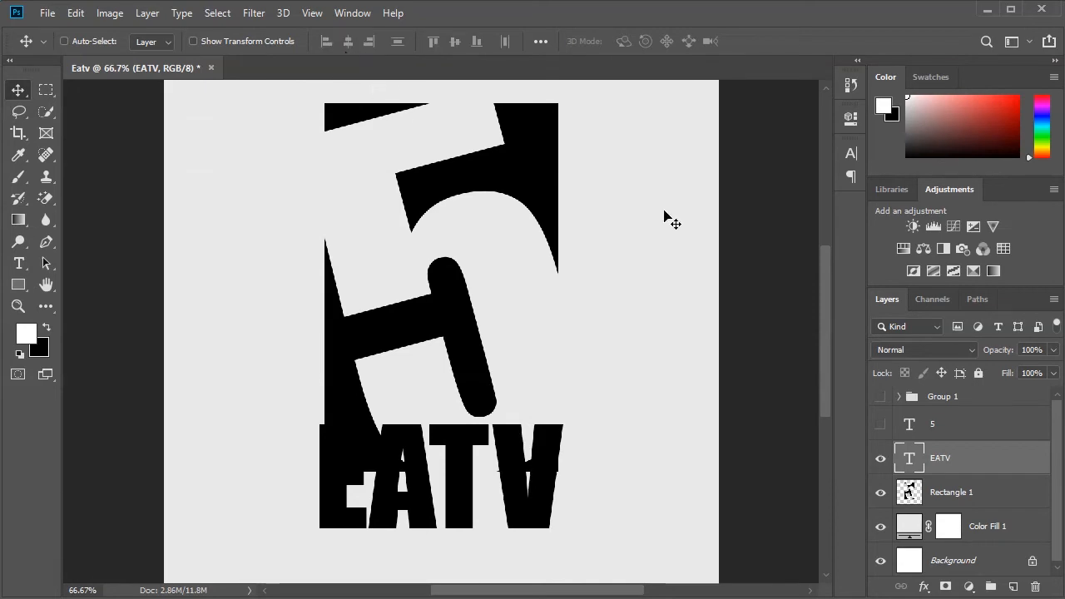
# - Reduce the font size of the EATV text to 53 pt
pyautogui.click(852, 154)
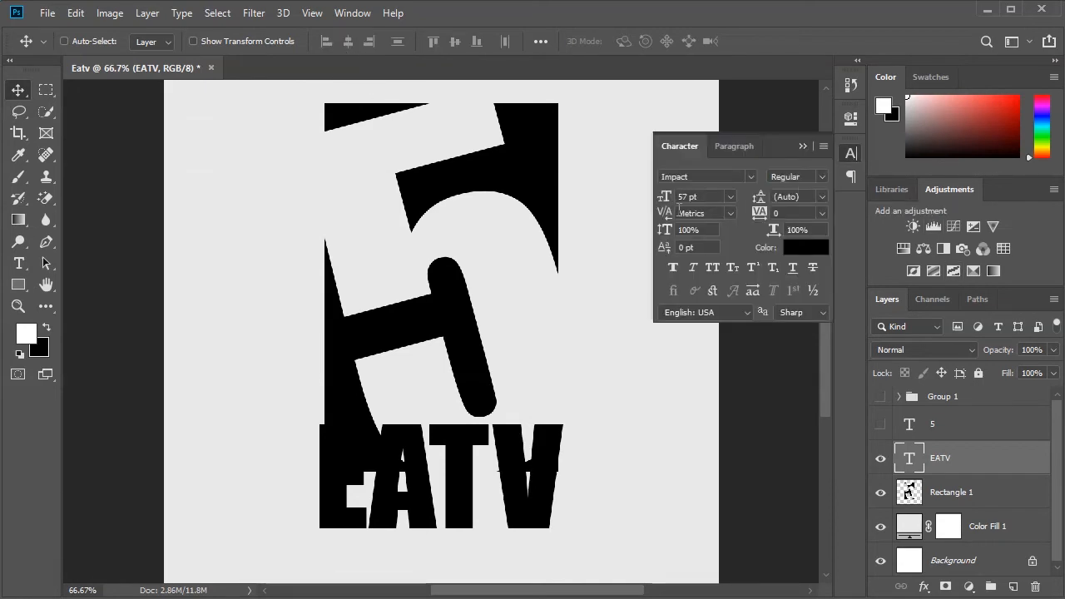
pyautogui.click(731, 197)
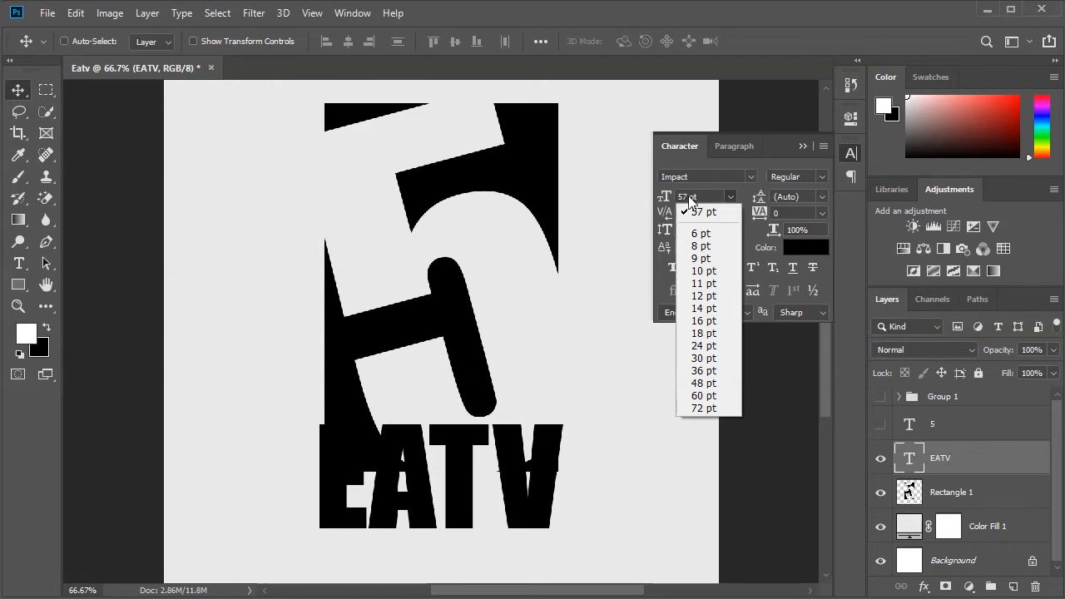
pyautogui.click(689, 198)
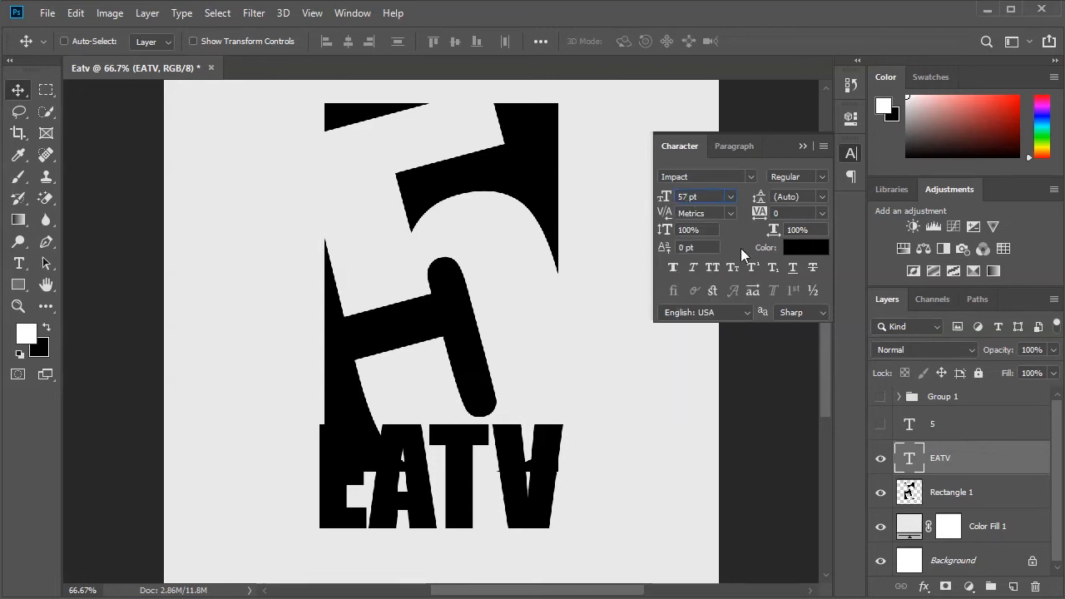
pyautogui.press('BackSpace')
pyautogui.write('3')
pyautogui.press('Return')
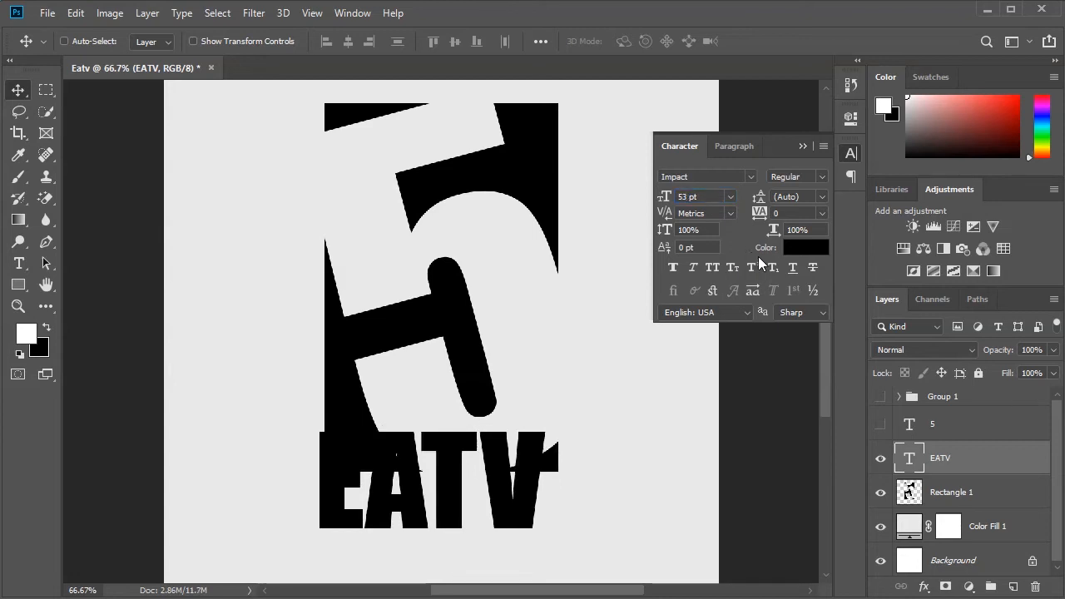
pyautogui.click(793, 182)
# - Centre the 53 pt EATV text horizontally on the canvas and clear the selection
pyautogui.hotkey('ctrl', 'a')
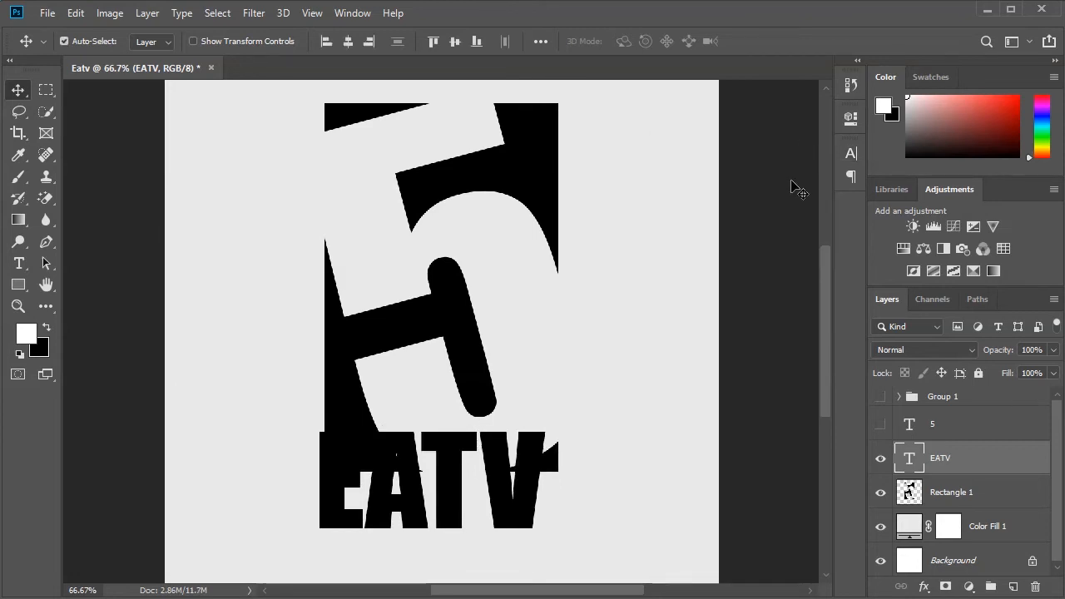
pyautogui.click(347, 40)
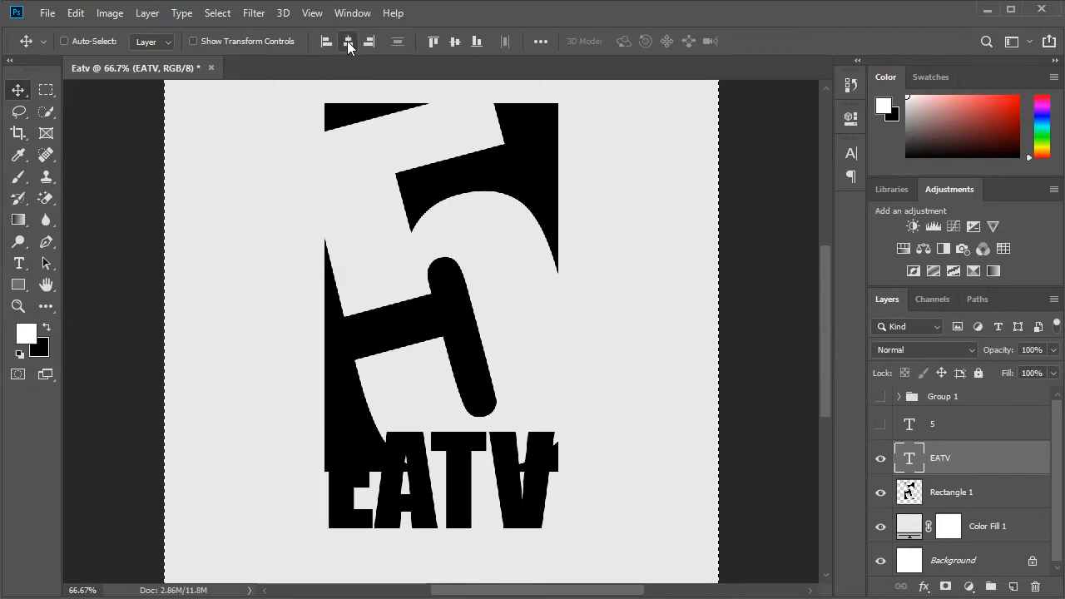
pyautogui.hotkey('ctrl', 'd')
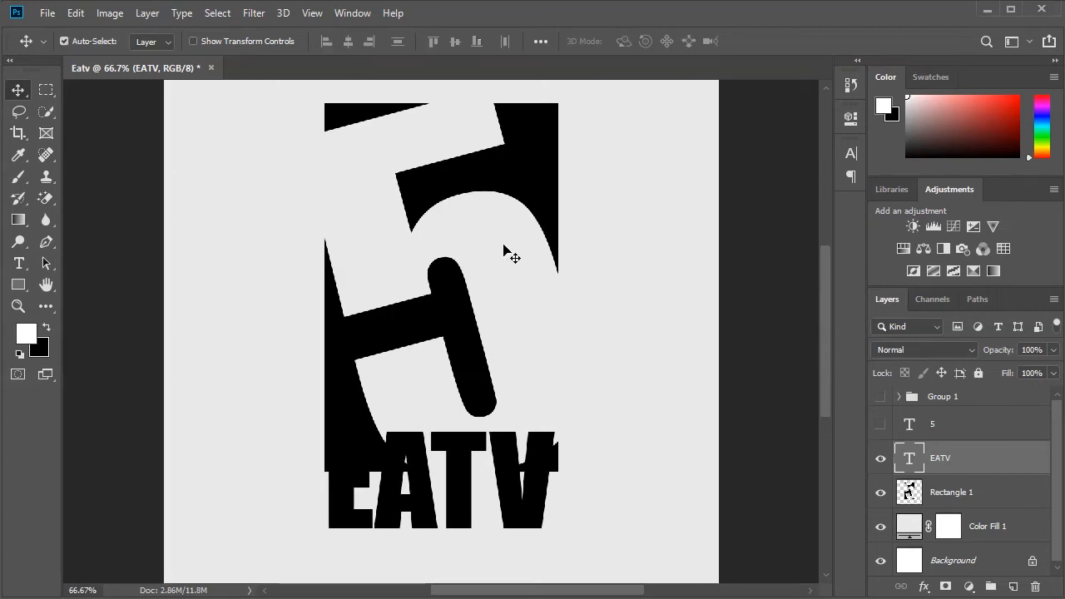
# - Move the EATV text straight down until it sits just beneath the black rectangle
pyautogui.hotkey('shift', 'Down')
pyautogui.hotkey('shift', 'Down')
pyautogui.hotkey('shift', 'Down')
pyautogui.hotkey('shift', 'Down')
pyautogui.hotkey('shift', 'Down')
pyautogui.hotkey('shift', 'Down')
pyautogui.hotkey('shift', 'Down')
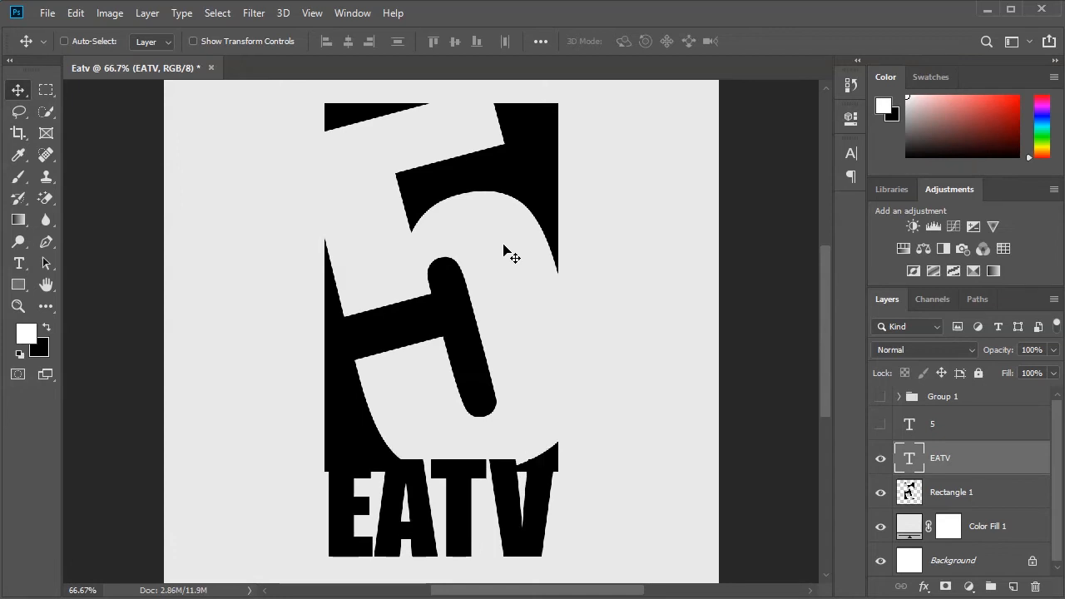
pyautogui.hotkey('shift', 'Down')
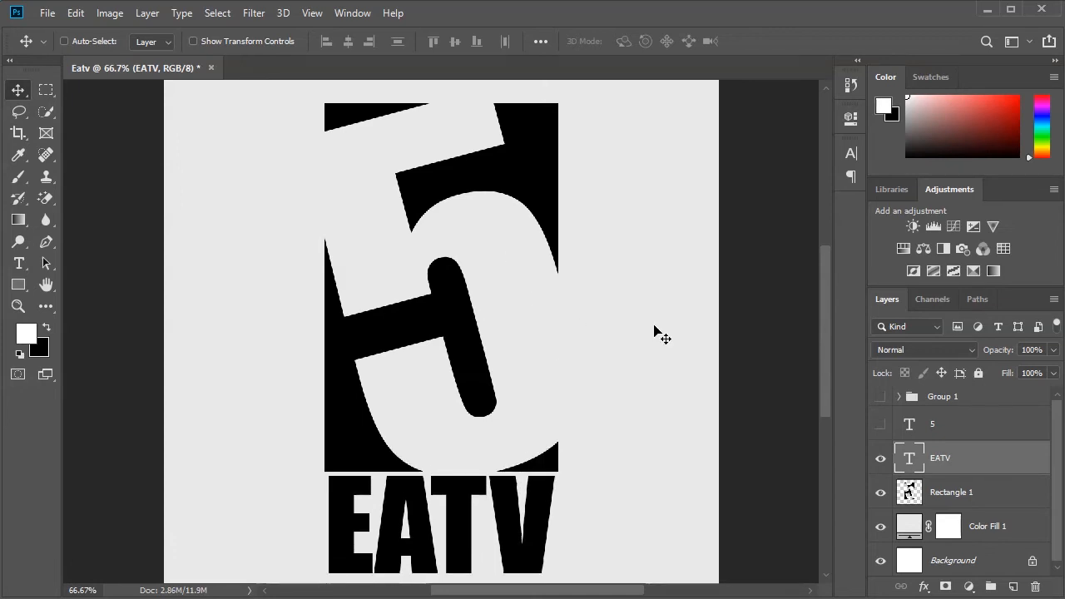
# - Set the font size of the EATV text to 55 pt to match the rectangle's width
pyautogui.click(846, 157)
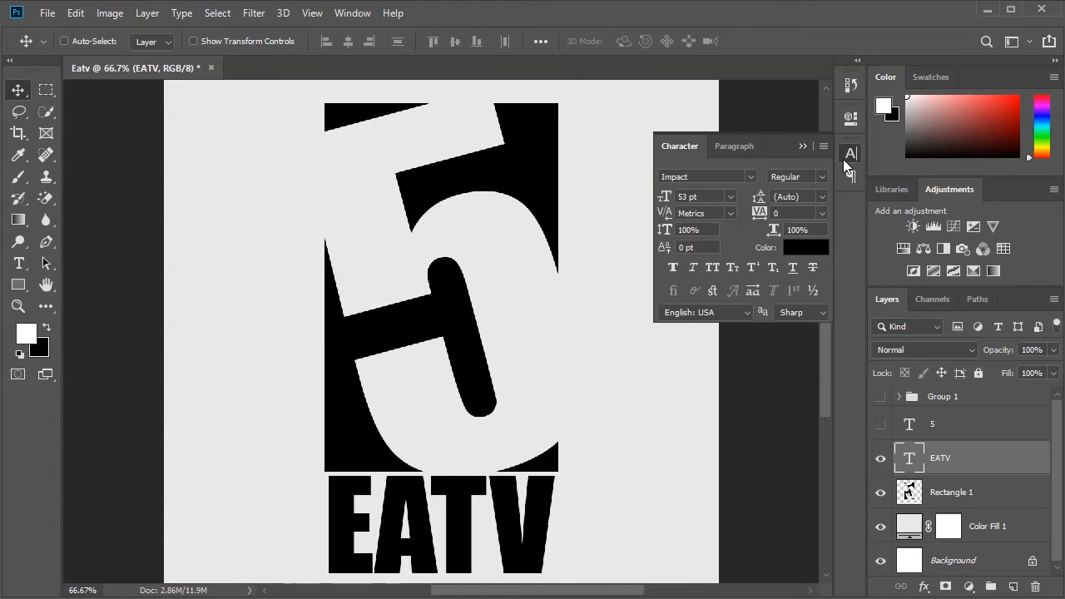
pyautogui.doubleClick(684, 198)
pyautogui.write('55')
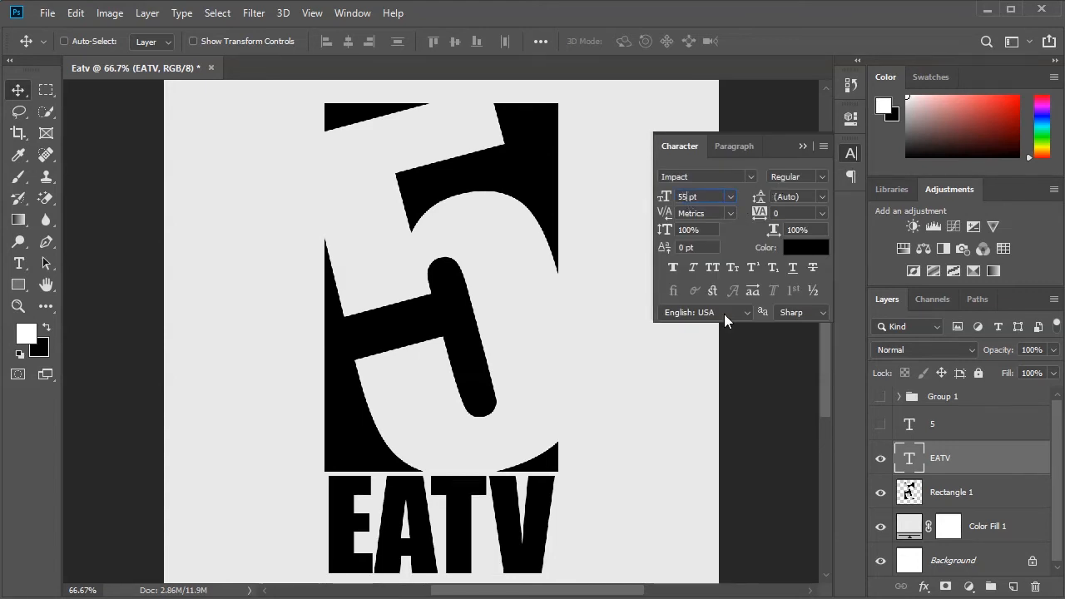
pyautogui.press('Return')
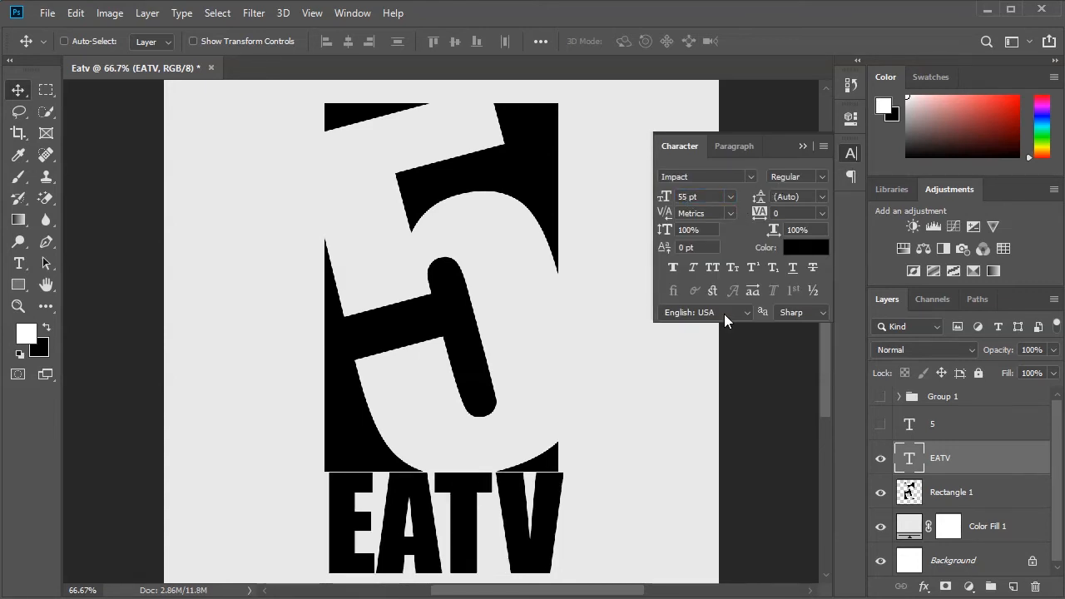
# - Centre the 55 pt EATV text horizontally on the canvas and clear the selection
pyautogui.click(811, 145)
pyautogui.hotkey('ctrl', 'a')
pyautogui.click(348, 41)
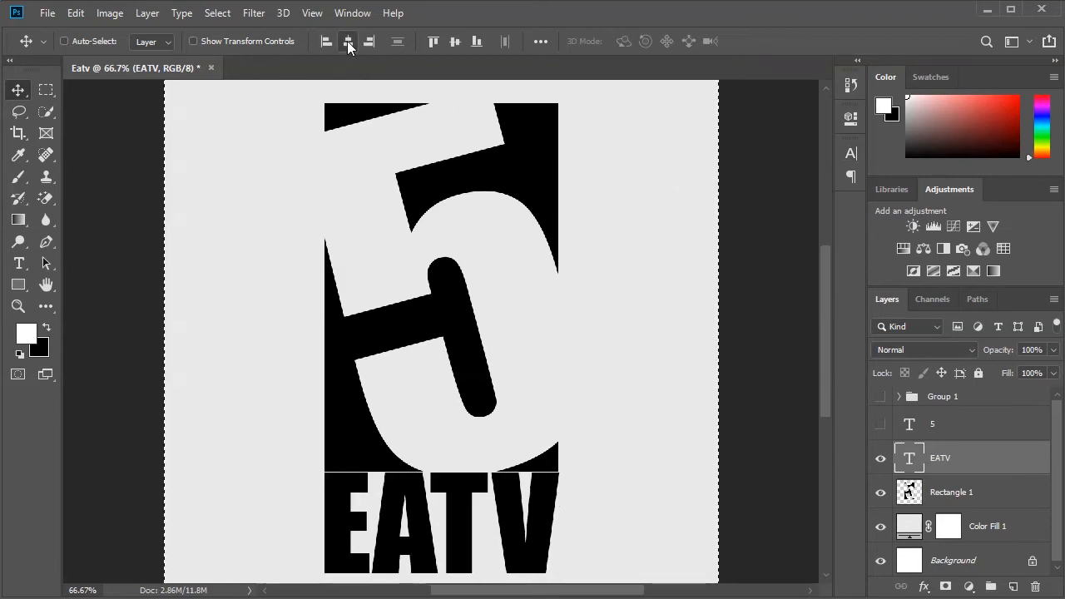
pyautogui.hotkey('ctrl', 'd')
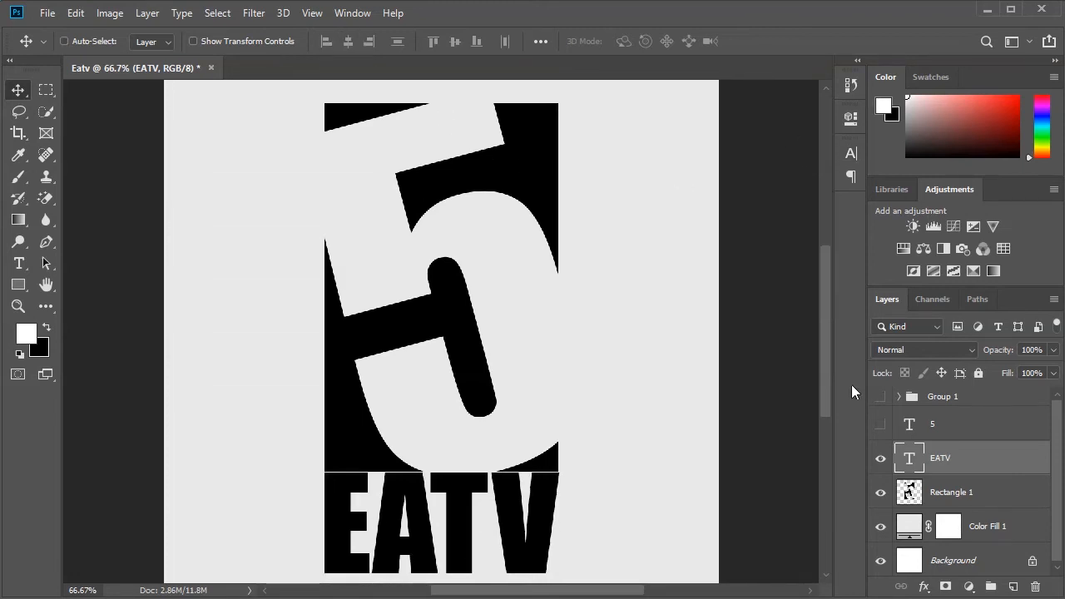
# - Nudge the EATV text down slightly to widen the gap between it and the black rectangle
pyautogui.hotkey('ctrl', '0')
pyautogui.press('ctrl')
pyautogui.hotkey('ctrl', '0')
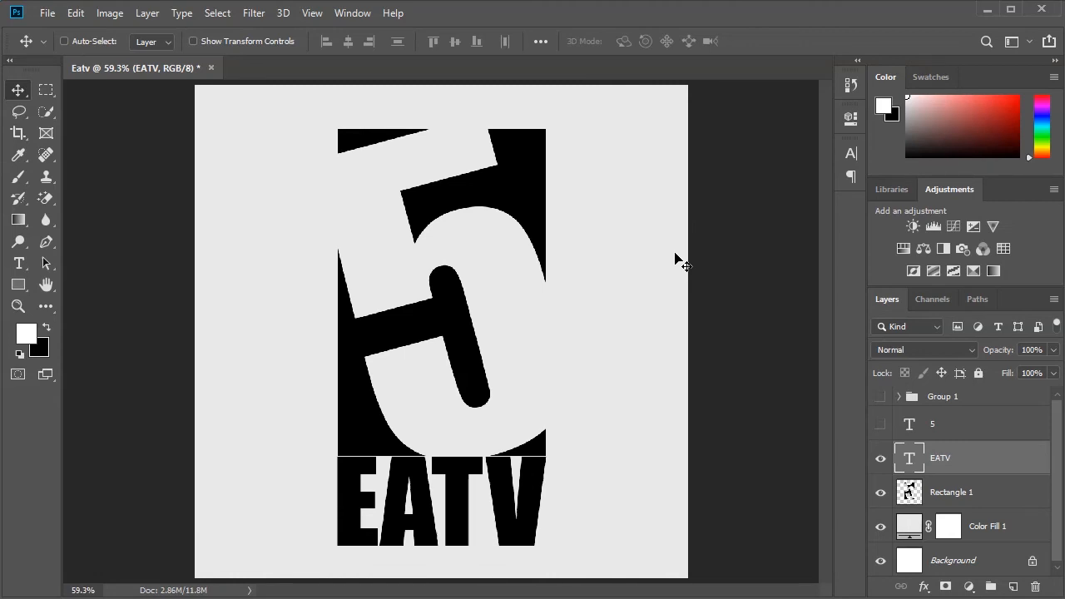
pyautogui.press('Down')
pyautogui.press('Down')
pyautogui.press('Down')
pyautogui.press('Down')
pyautogui.press('Down')
pyautogui.press('Down')
pyautogui.press('Down')
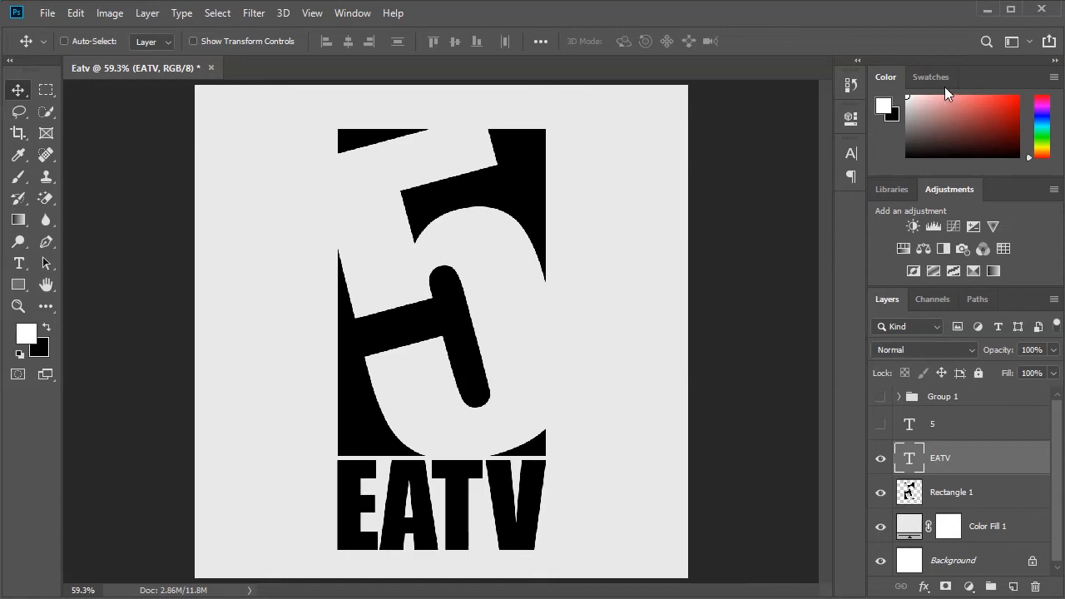
# - Switch to Illustrator and create a new 1000 x 1000 px document named Eatv
pyautogui.click(988, 10)
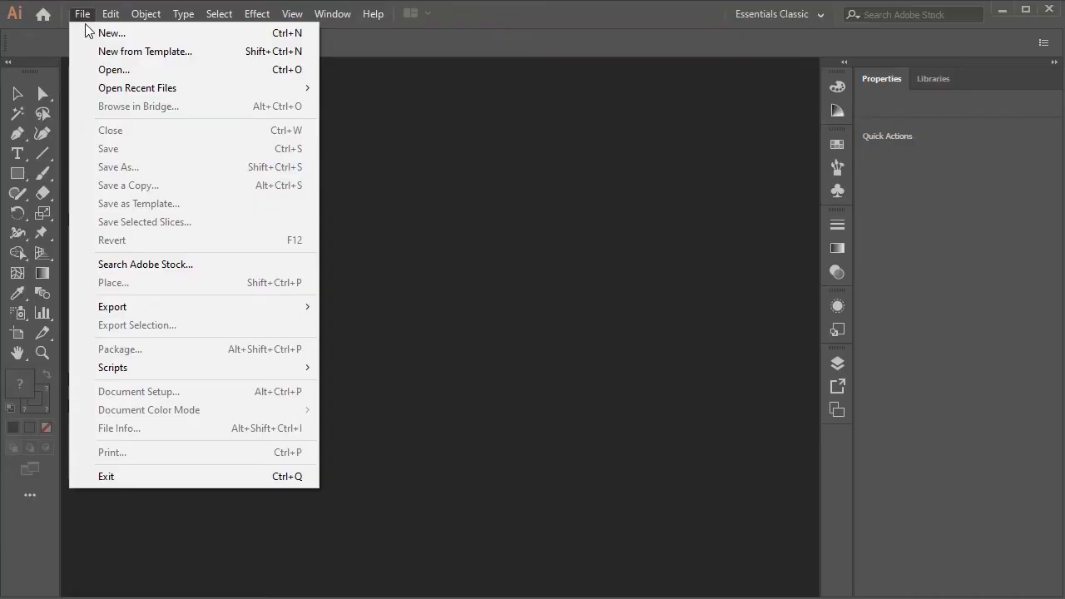
pyautogui.click(84, 17)
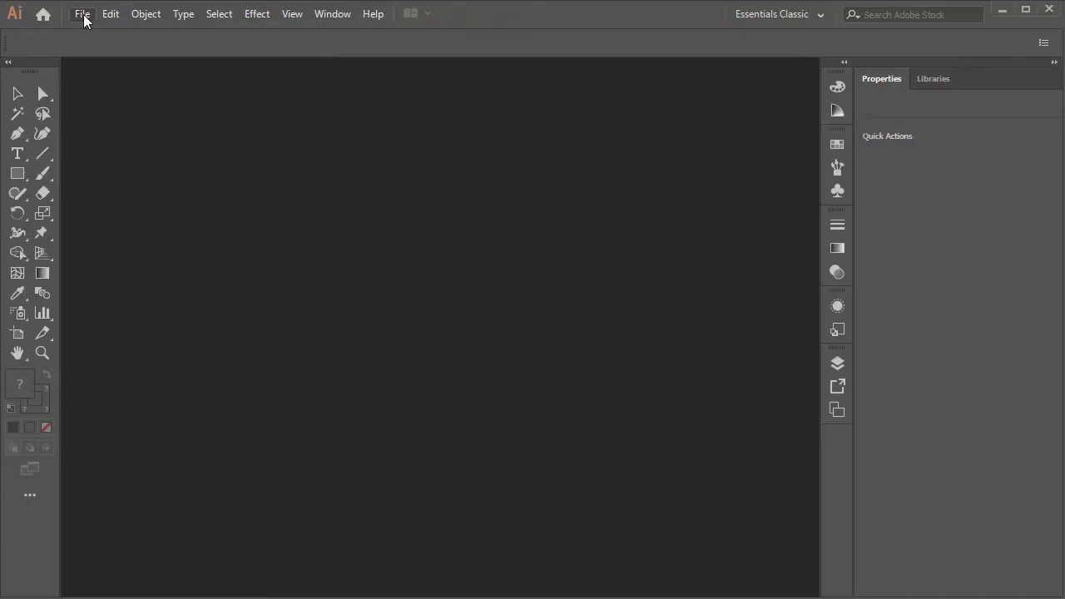
pyautogui.click(84, 15)
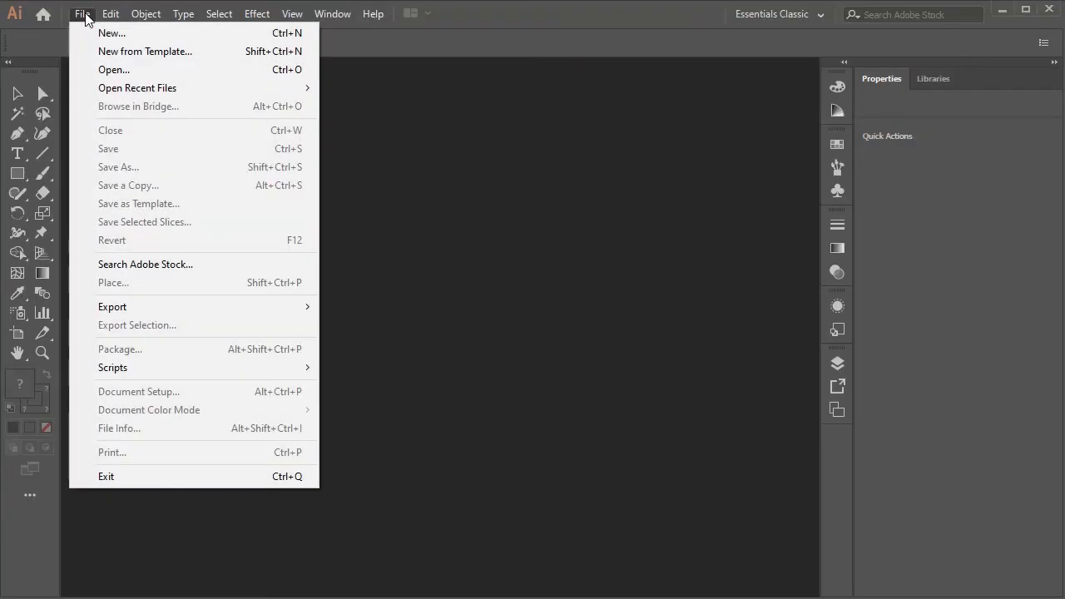
pyautogui.click(107, 34)
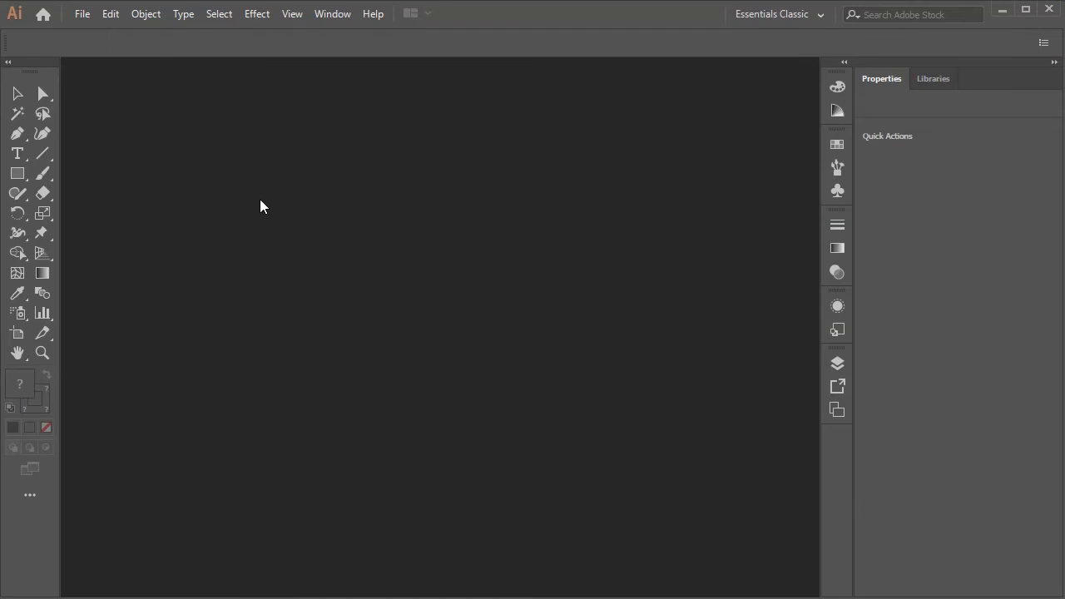
pyautogui.hotkey('ctrl', 'n')
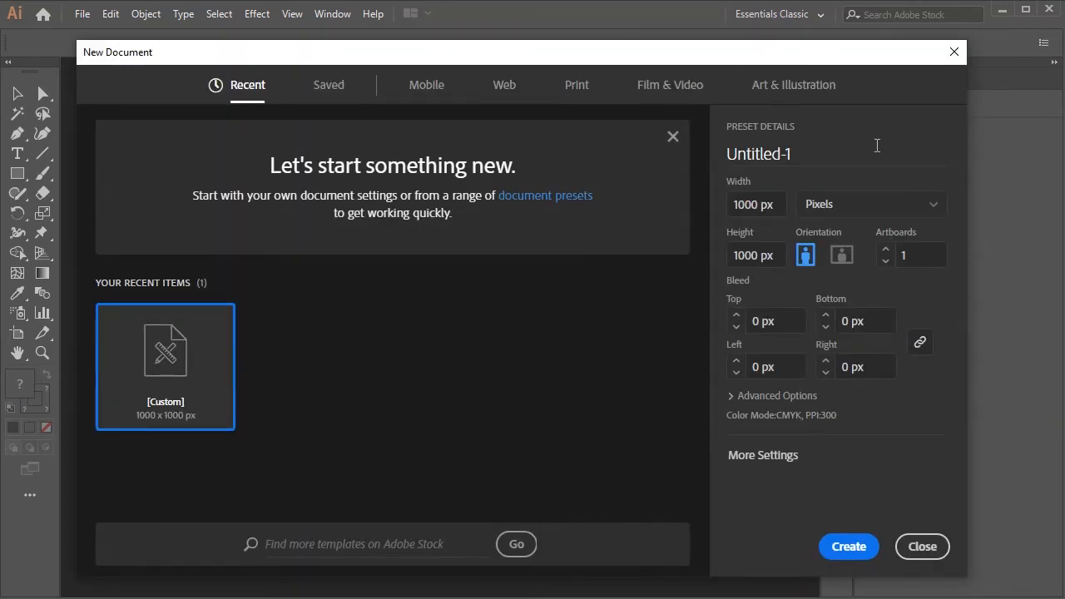
pyautogui.click(797, 153)
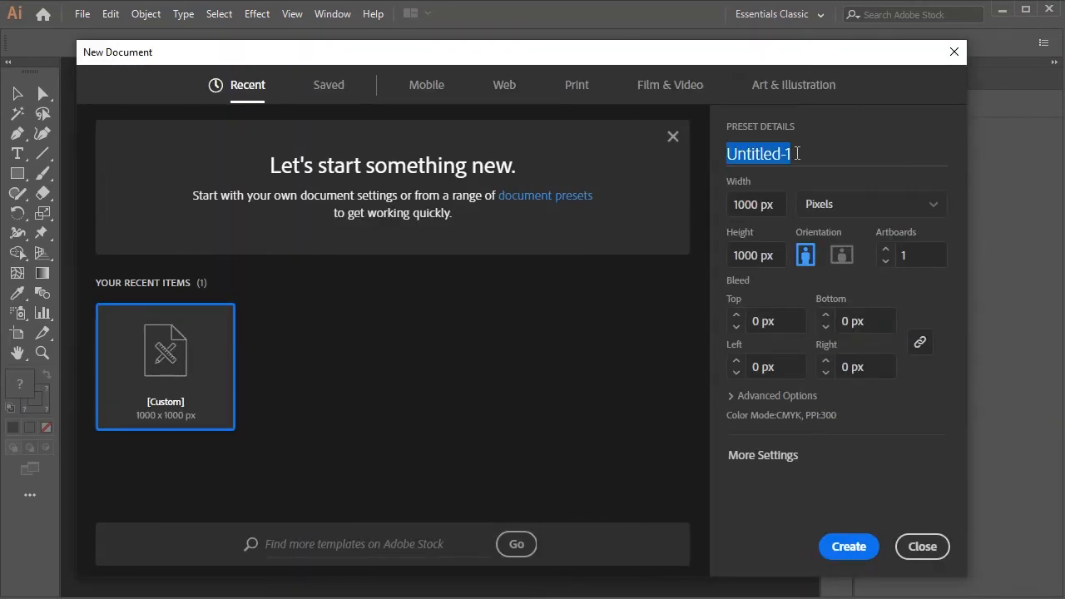
pyautogui.press('BackSpace')
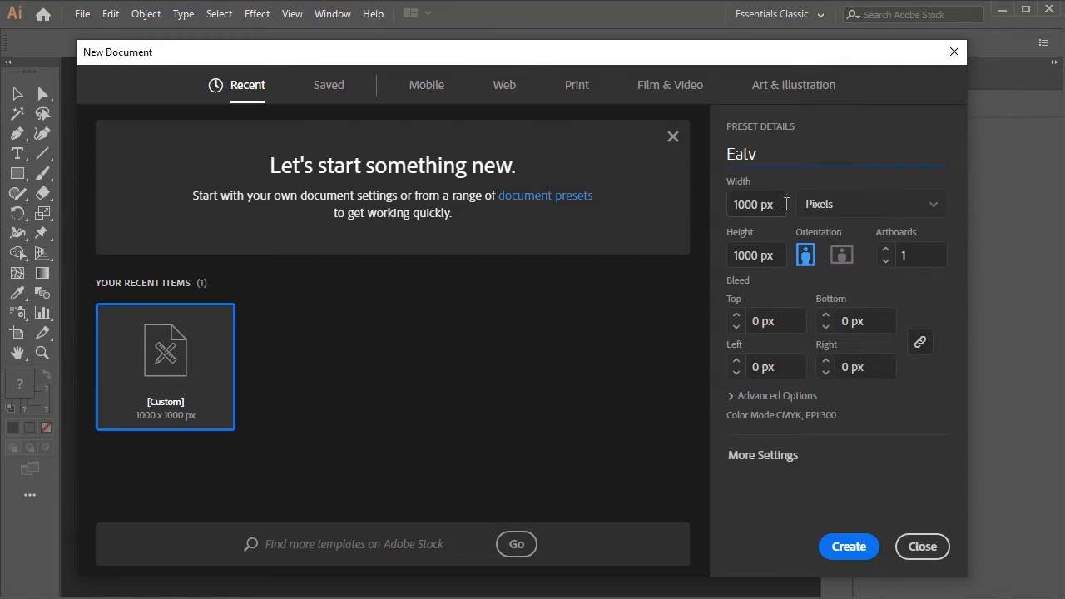
pyautogui.click(845, 548)
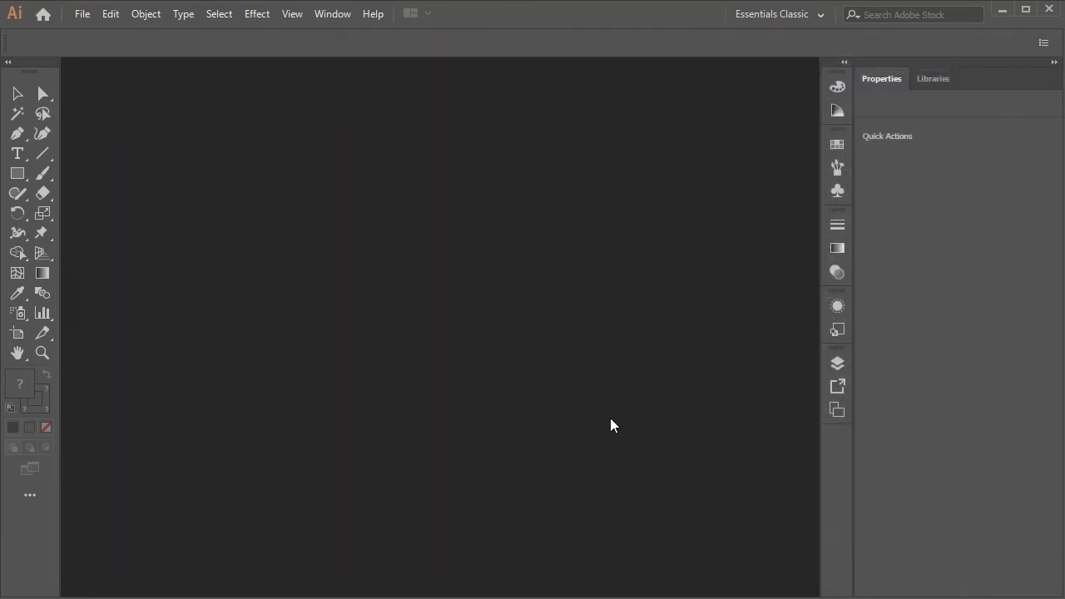
# - Fit the artboard to the window and add a text object reading 5 near the artboard's centre
pyautogui.hotkey('ctrl', '0')
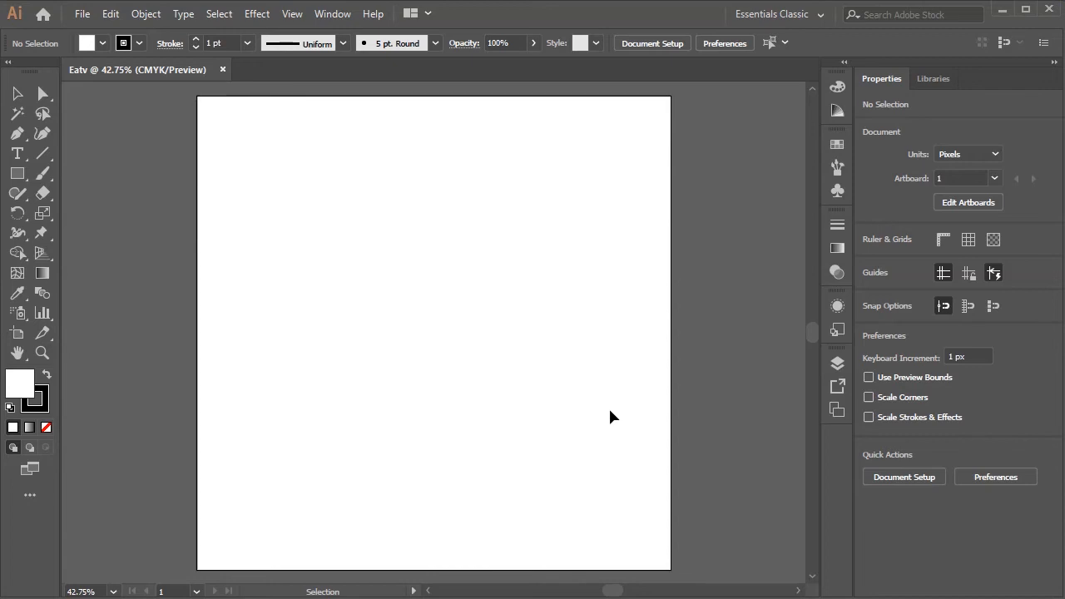
pyautogui.hotkey('ctrl', '0')
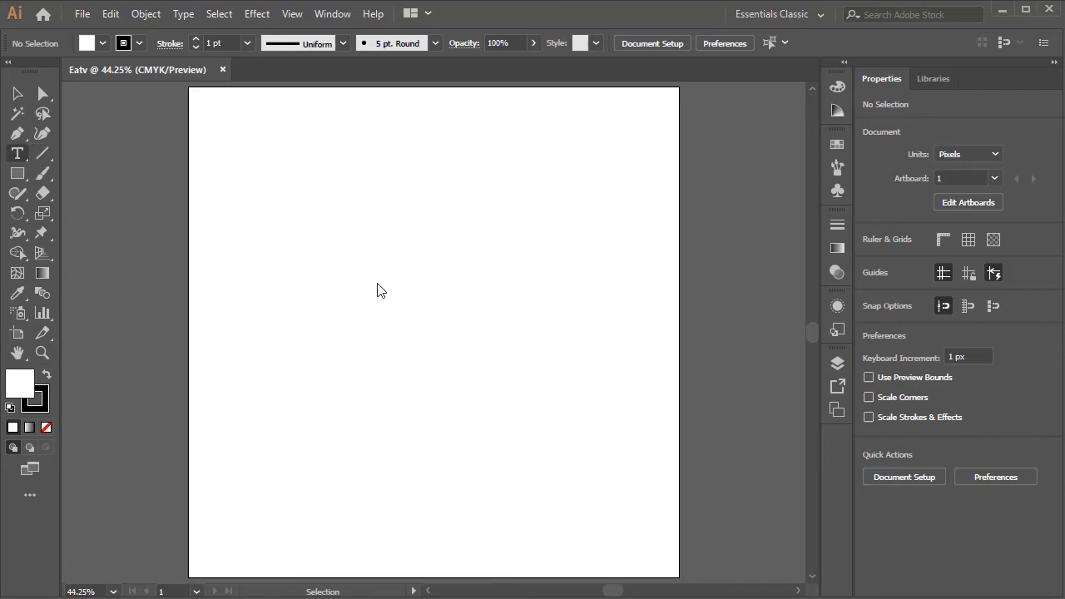
pyautogui.click(400, 279)
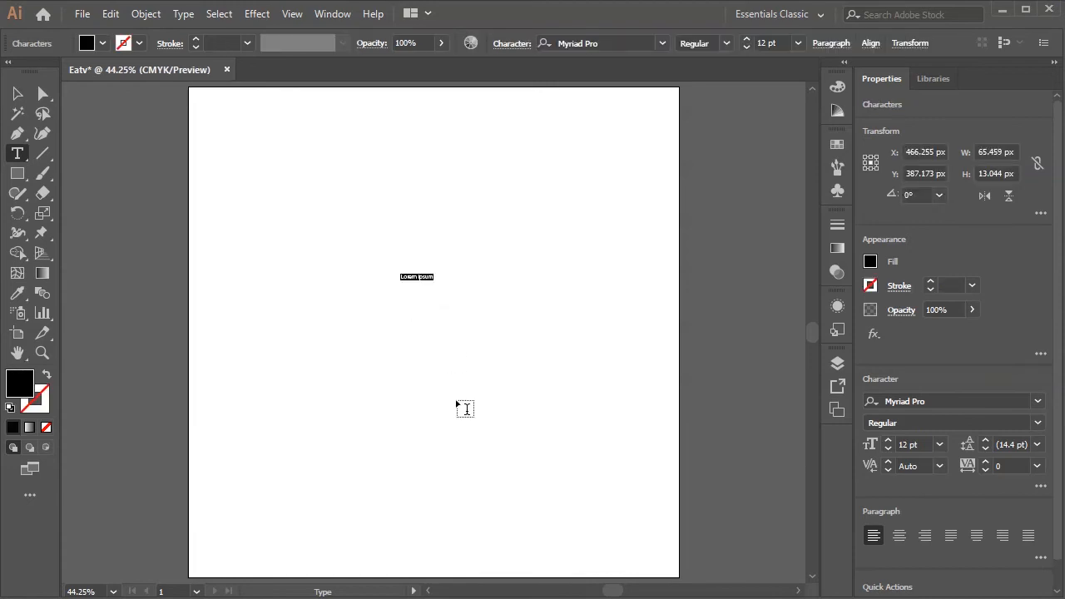
pyautogui.press('BackSpace')
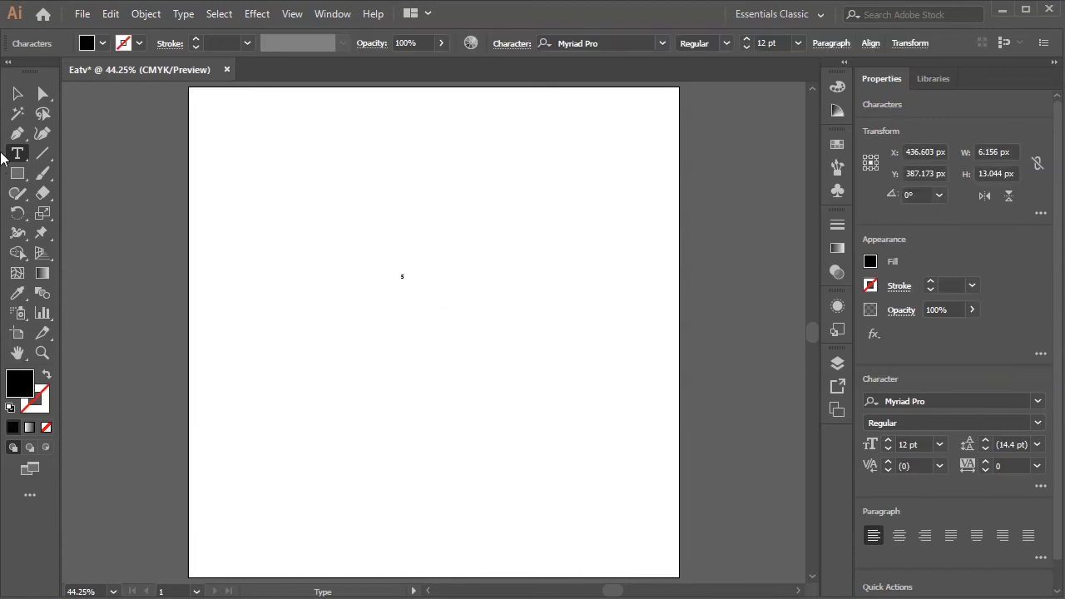
pyautogui.click(15, 96)
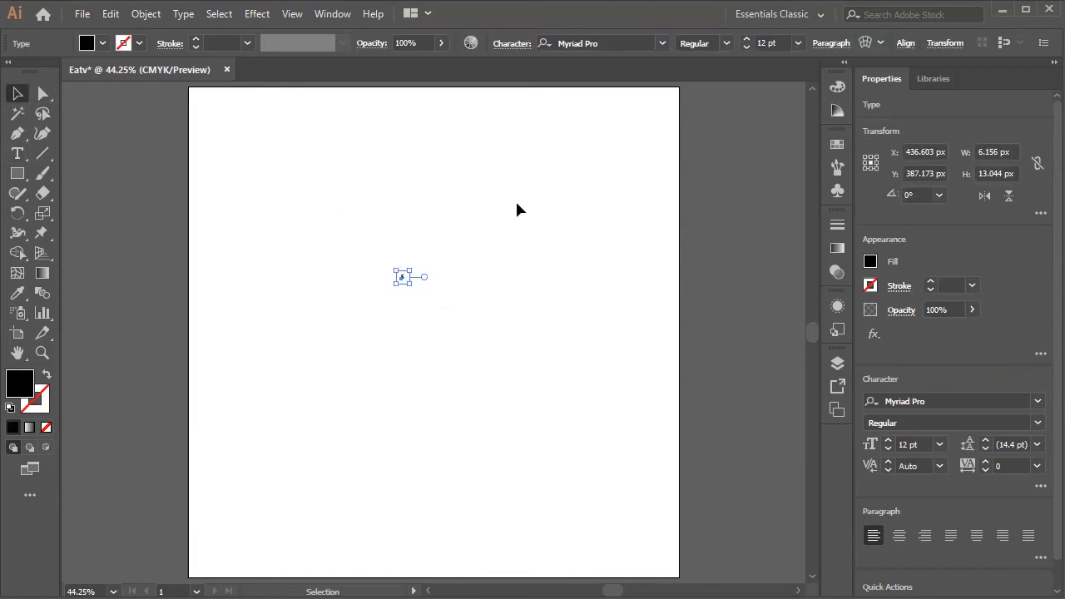
# - Set the 5 to a font size of 700 pt and the Impact font
pyautogui.doubleClick(766, 42)
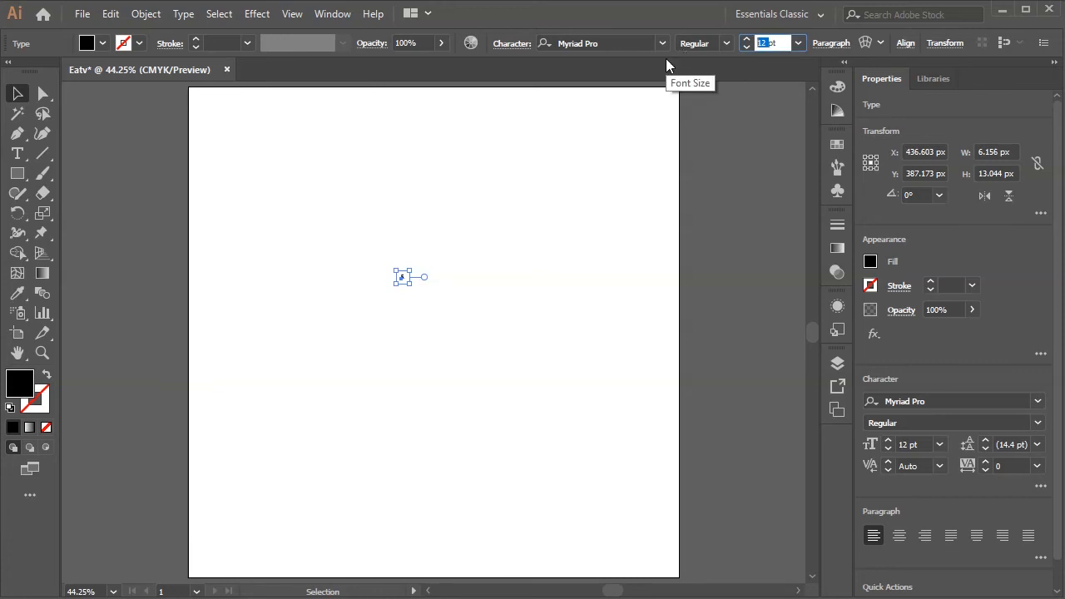
pyautogui.write('700')
pyautogui.press('Return')
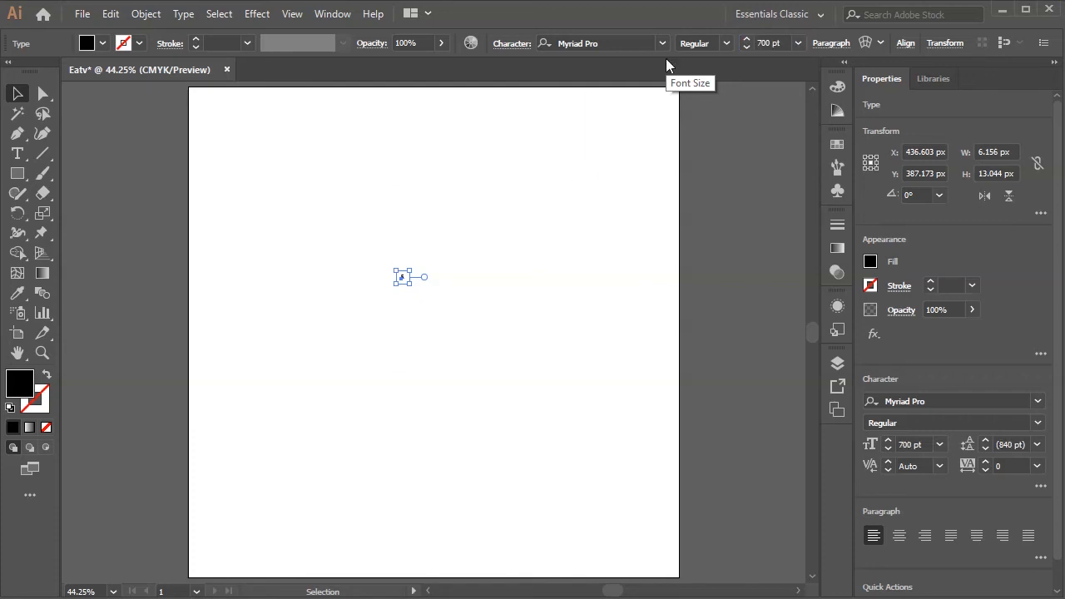
pyautogui.click(616, 43)
pyautogui.write('im')
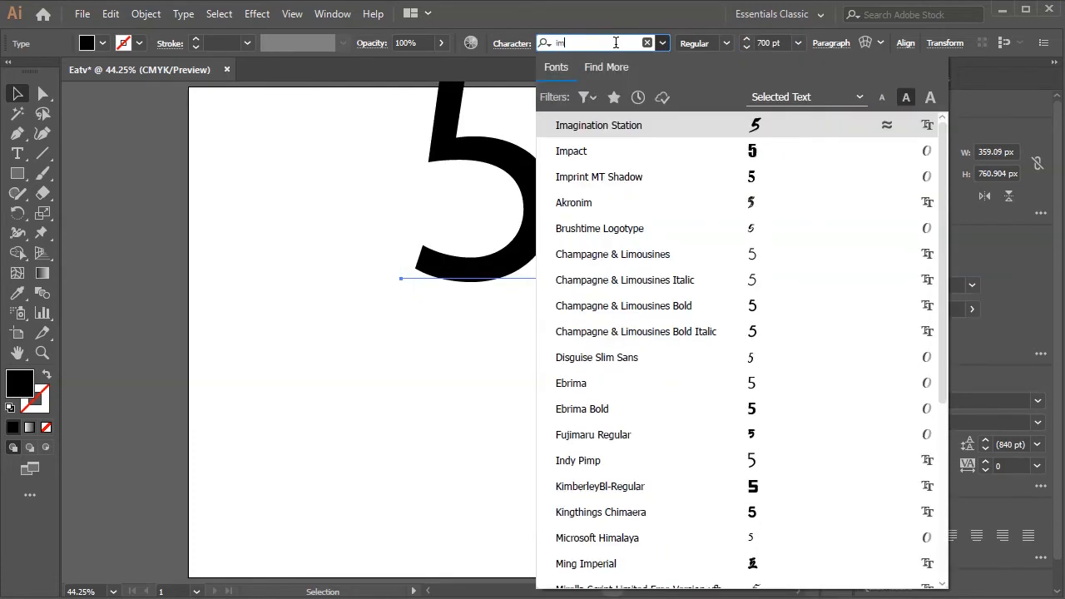
pyautogui.write('p')
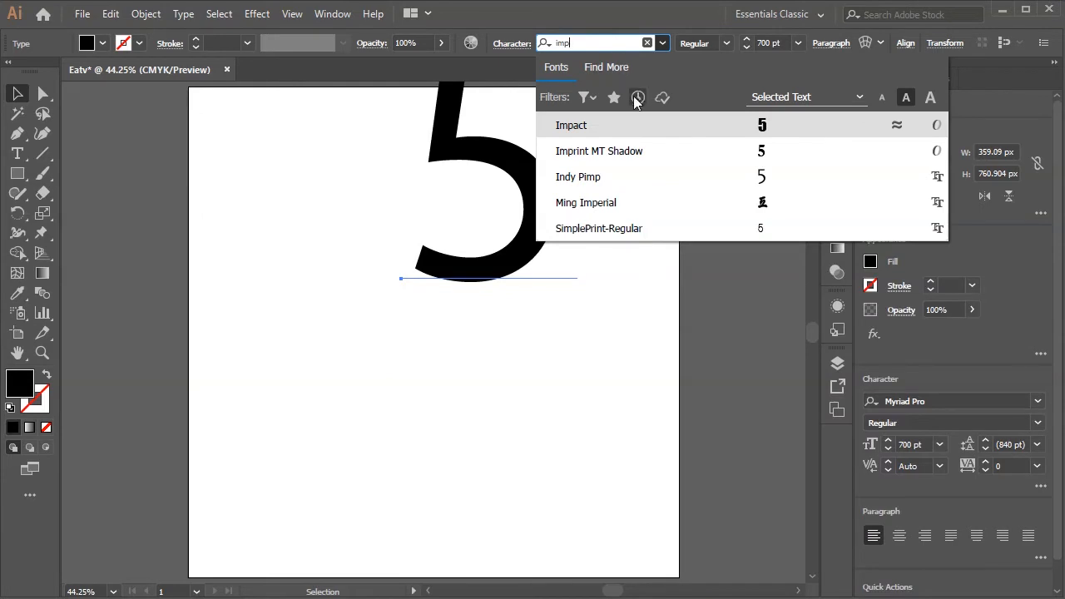
pyautogui.click(595, 125)
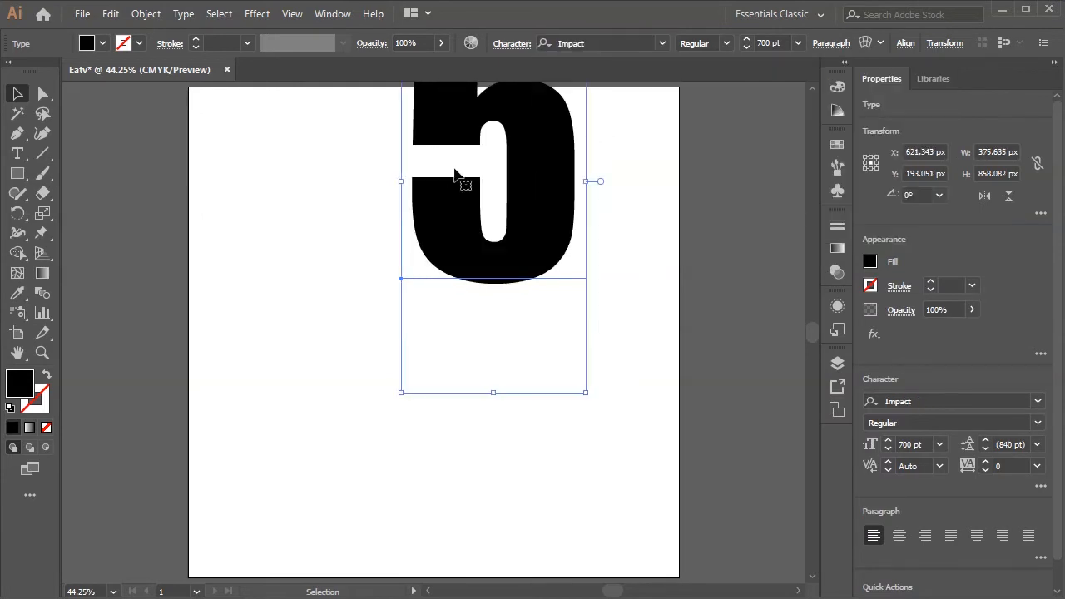
# - Centre the 5 horizontally and vertically on the artboard
pyautogui.click(905, 43)
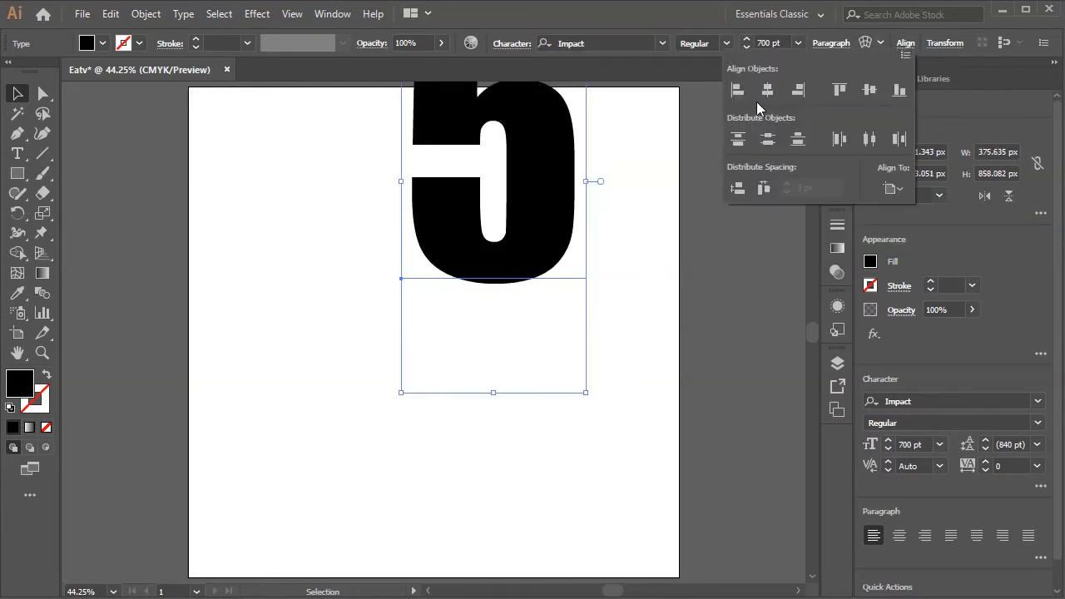
pyautogui.click(768, 89)
pyautogui.click(870, 90)
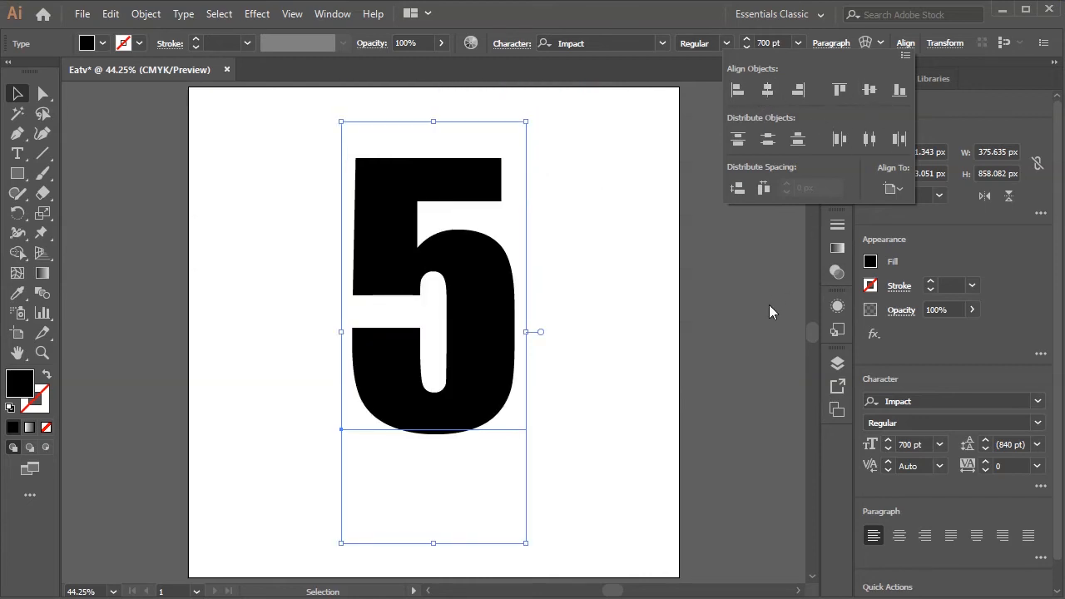
pyautogui.click(742, 352)
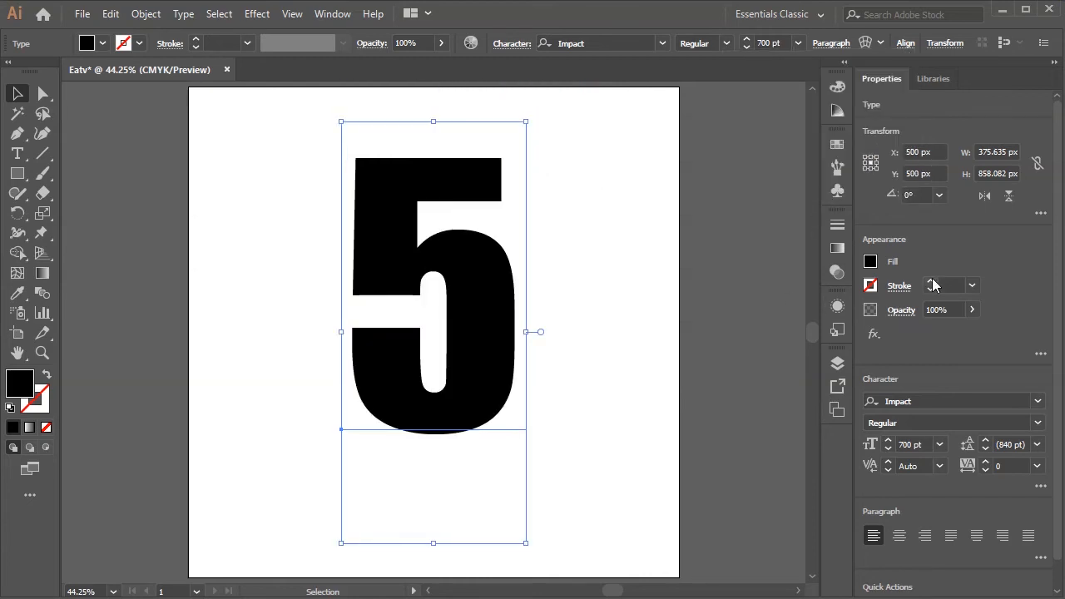
# - Rotate the 5 by 15°
pyautogui.click(912, 197)
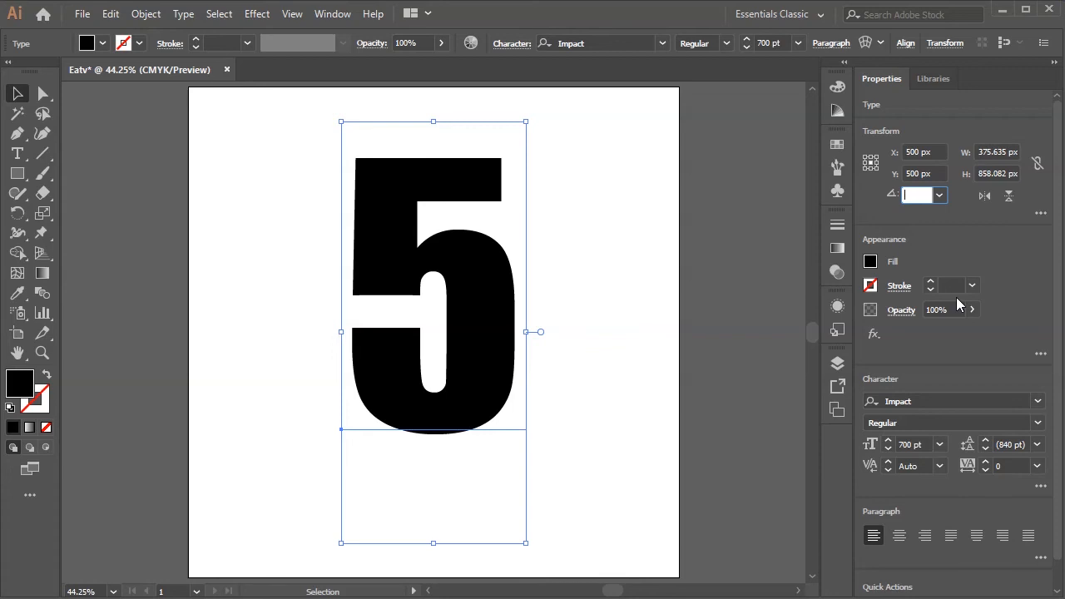
pyautogui.write('15')
pyautogui.press('Return')
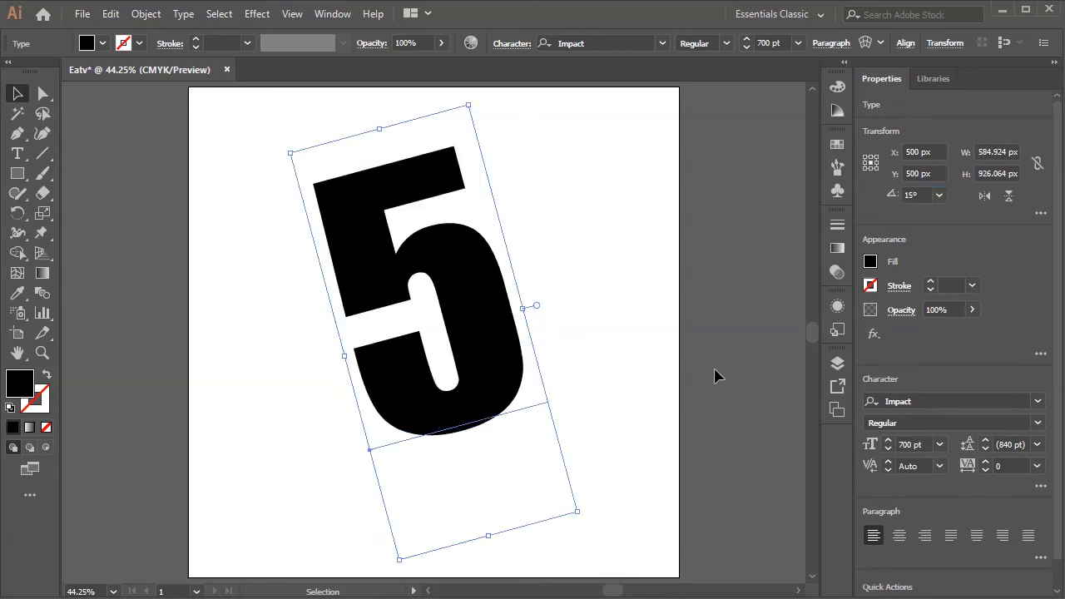
# - Draw a horizontal line about 346 px long across the top of the 5, with a black 2 pt stroke
pyautogui.click(43, 154)
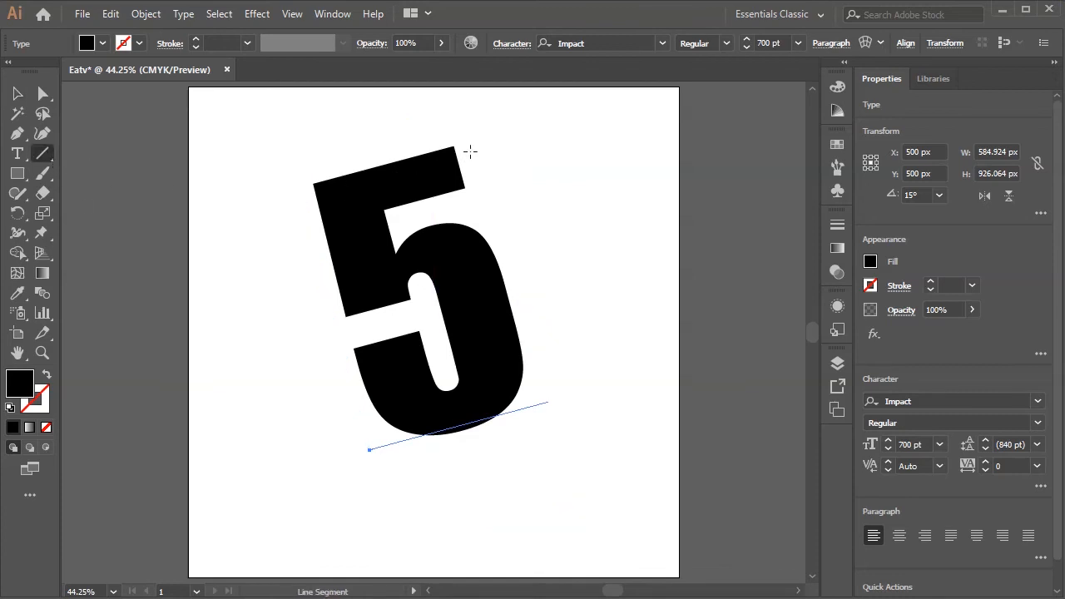
pyautogui.moveTo(470, 154); pyautogui.dragTo(299, 167)
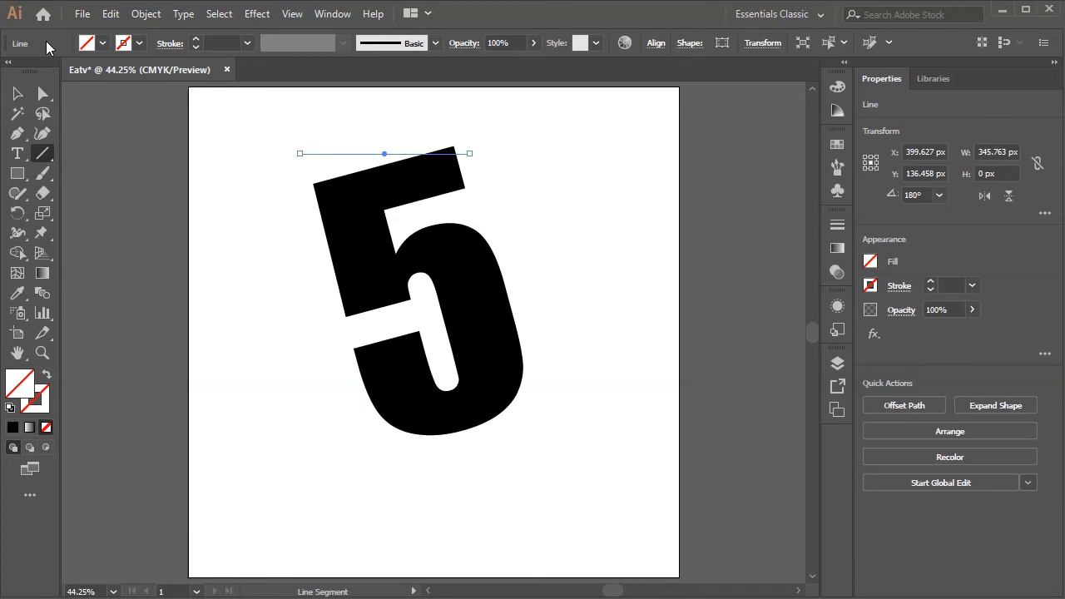
pyautogui.click(126, 48)
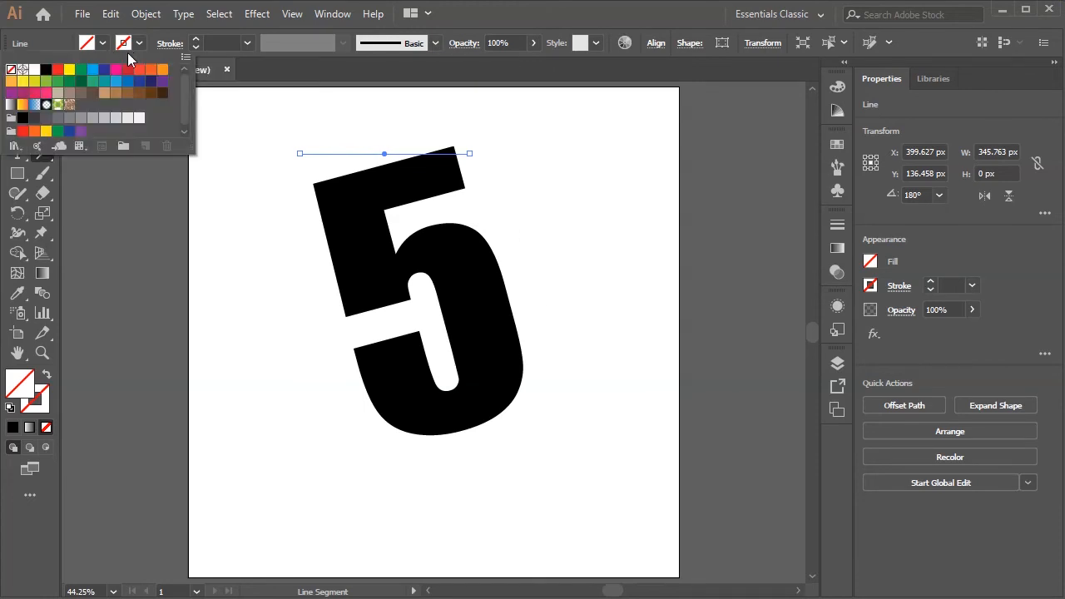
pyautogui.click(45, 69)
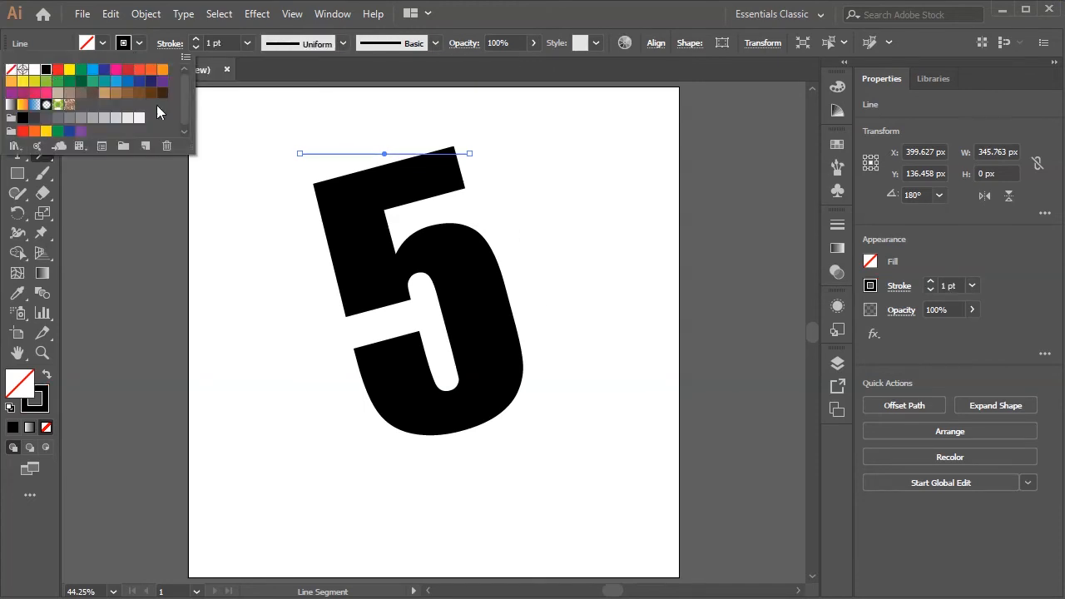
pyautogui.click(931, 282)
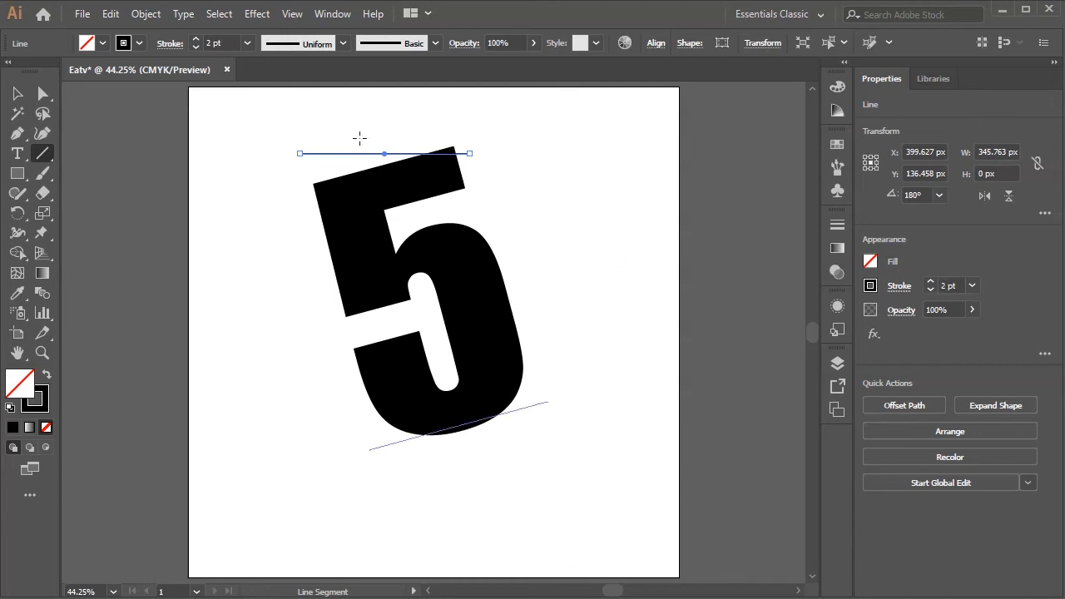
# - Draw a vertical line about 595 px long along the left edge of the 5, with the same stroke
pyautogui.click(17, 94)
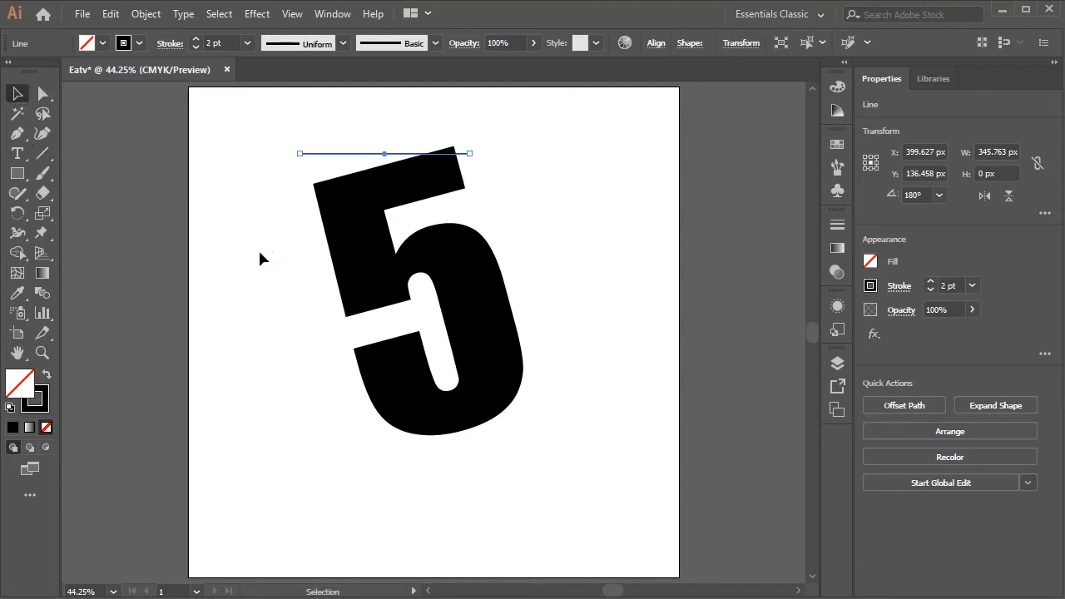
pyautogui.click(43, 154)
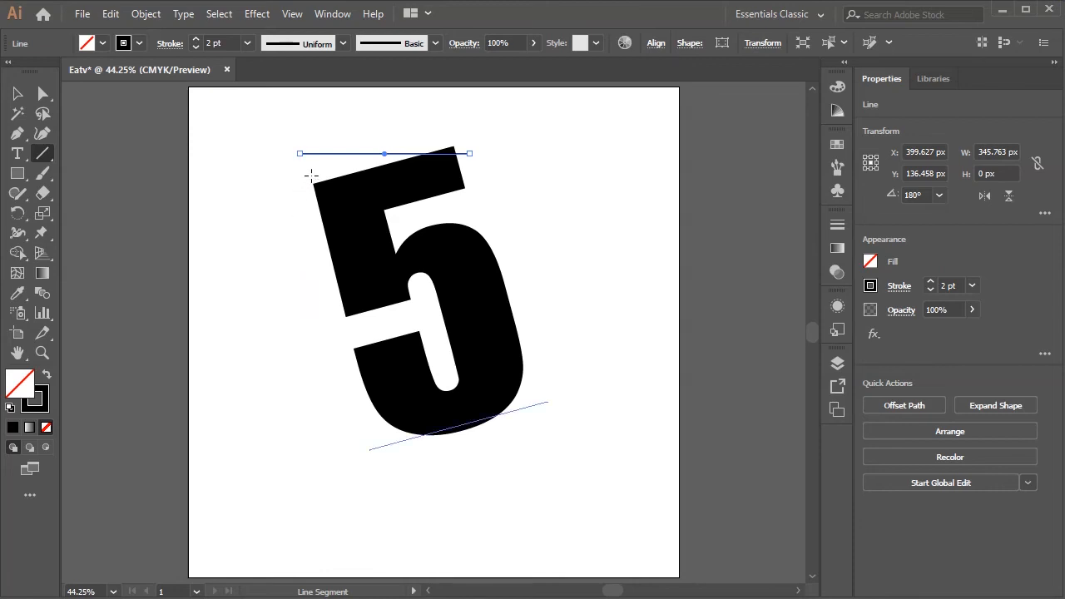
pyautogui.moveTo(317, 172); pyautogui.dragTo(376, 464)
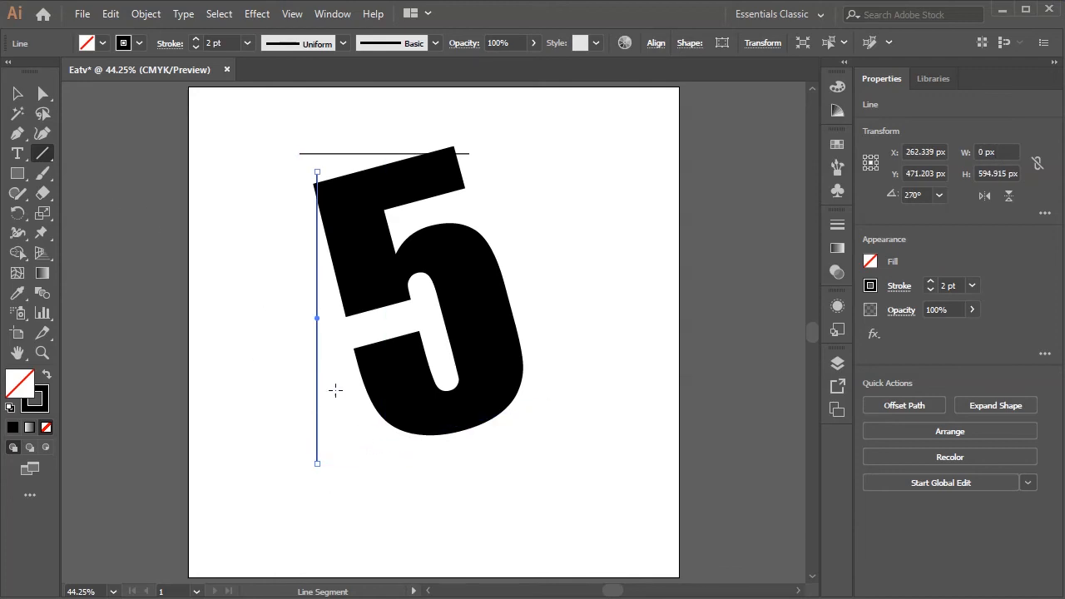
# - Duplicate the horizontal line straight down to just beneath the bottom of the 5
pyautogui.click(17, 94)
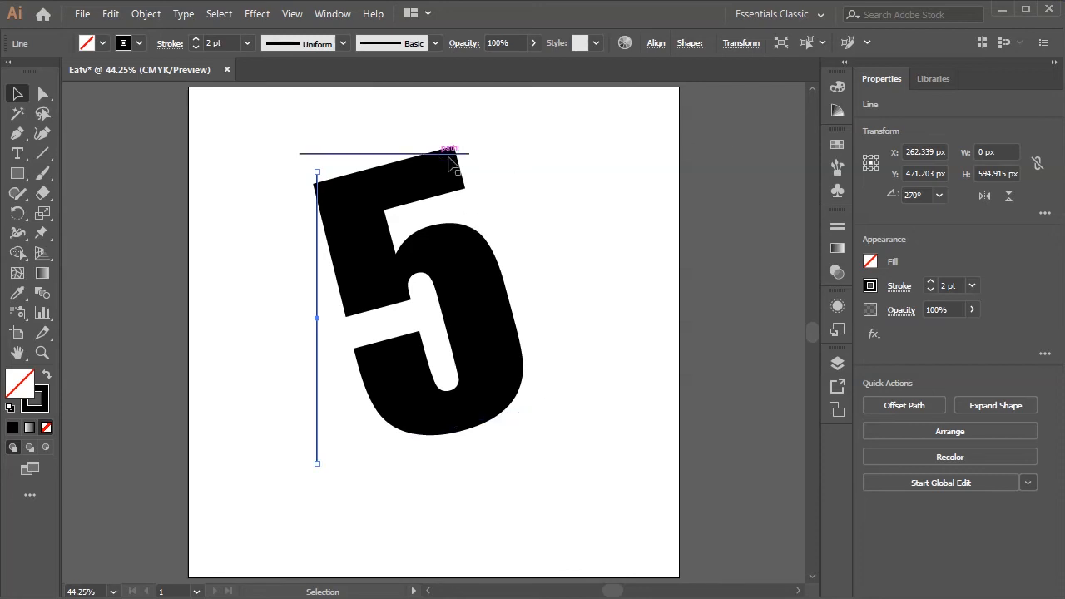
pyautogui.click(387, 155)
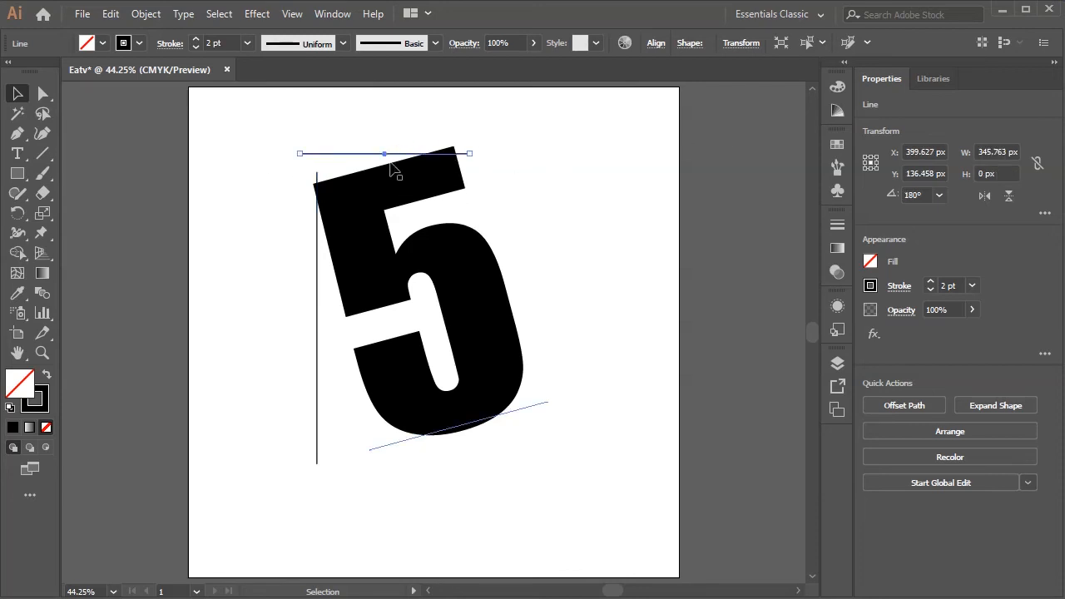
pyautogui.moveTo(390, 158); pyautogui.dragTo(422, 445)
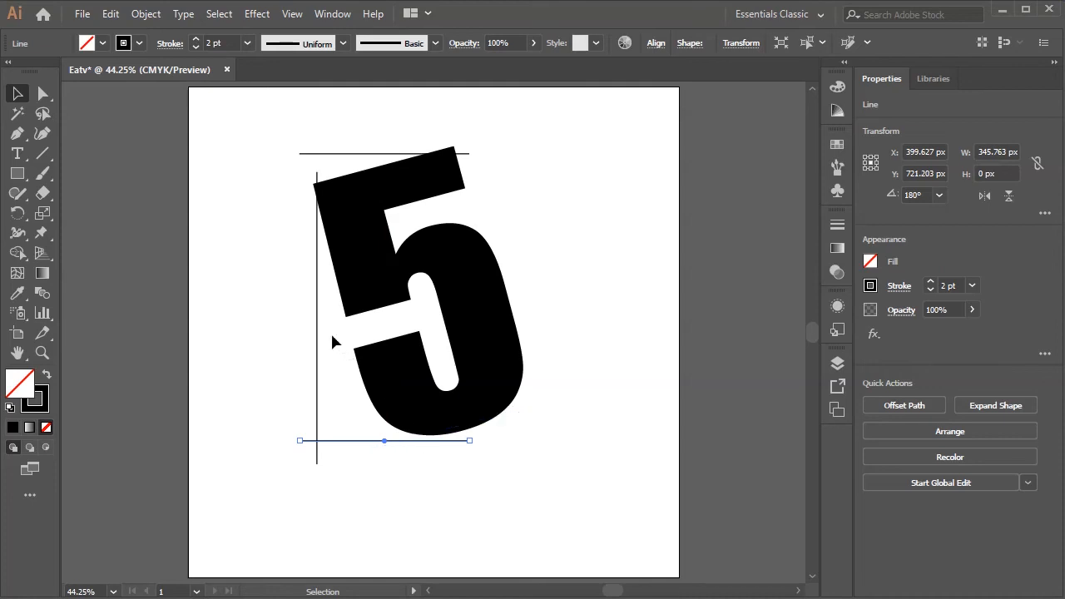
# - Duplicate the vertical line 400 px straight across so the copy crosses the right edge of the 5
pyautogui.click(317, 315)
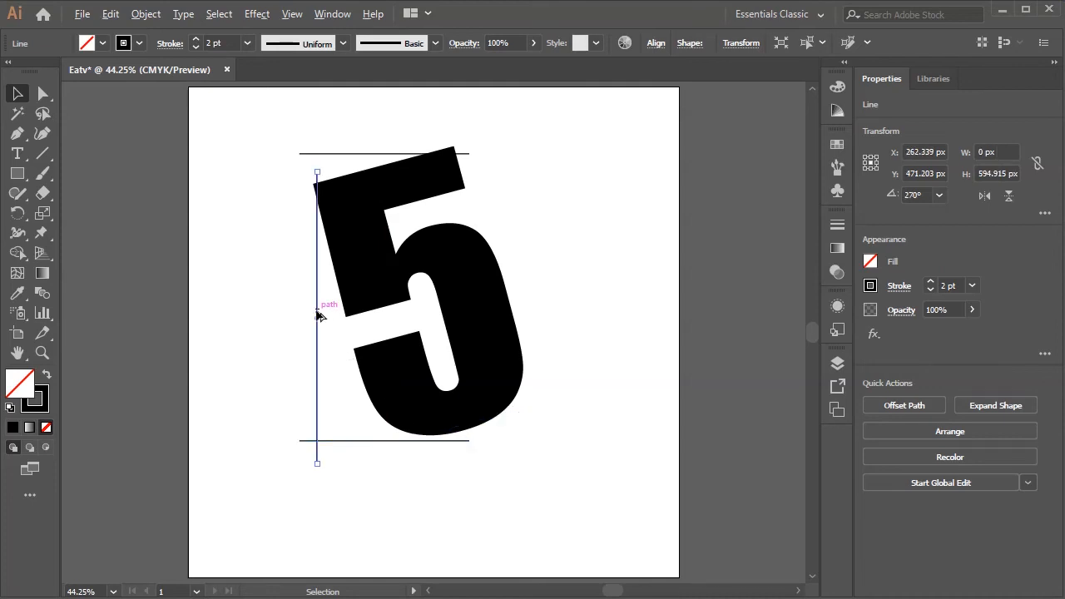
pyautogui.moveTo(318, 315); pyautogui.dragTo(513, 320)
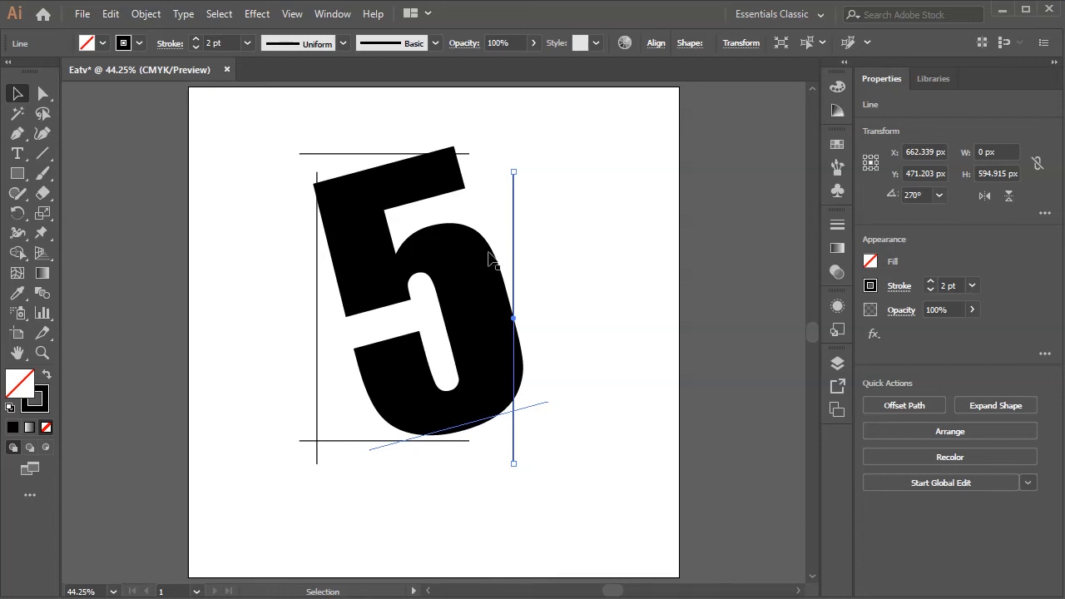
# - Move the four lines inward over the 5's edges: horizontals at Y about 152 and 699 px, verticals at X about 305 and 640 px
pyautogui.click(379, 155)
pyautogui.click(378, 155)
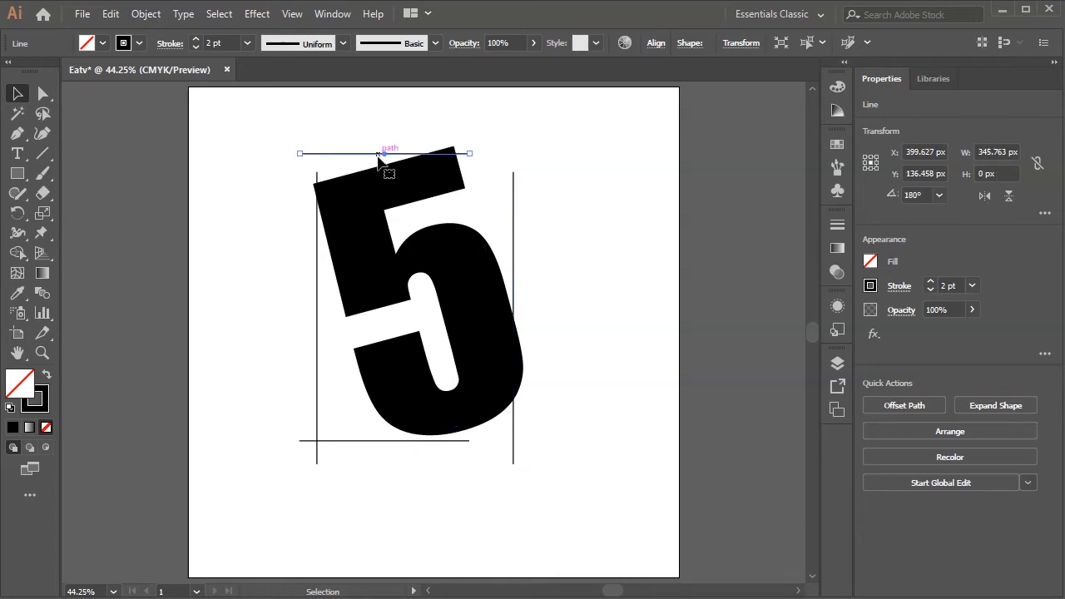
pyautogui.moveTo(375, 156); pyautogui.dragTo(400, 171)
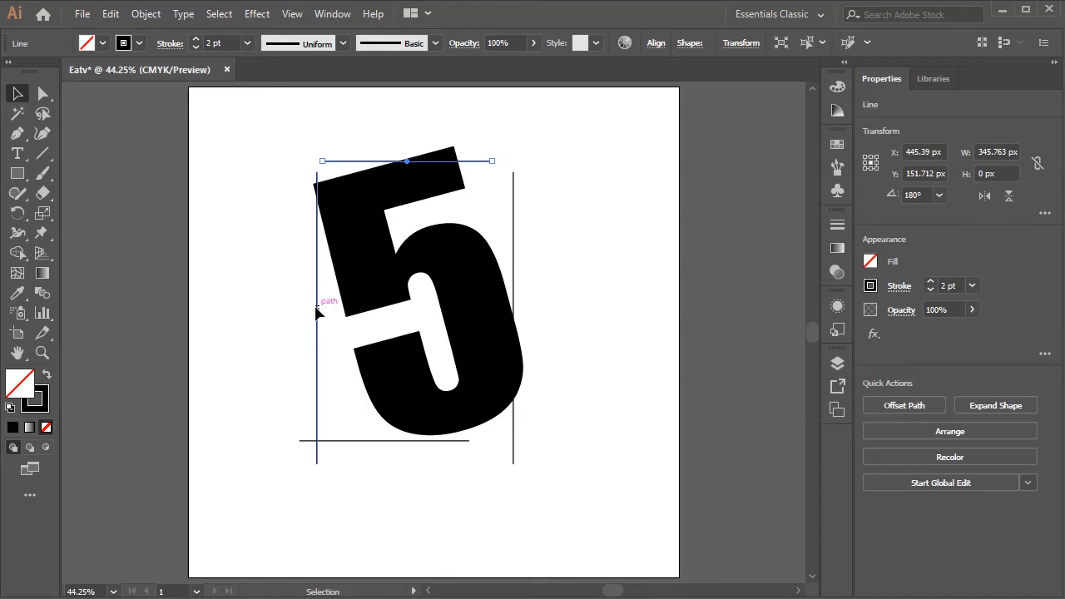
pyautogui.moveTo(318, 312)
pyautogui.mouseDown()
pyautogui.moveTo(331, 320)
pyautogui.moveTo(339, 311)
pyautogui.mouseUp()
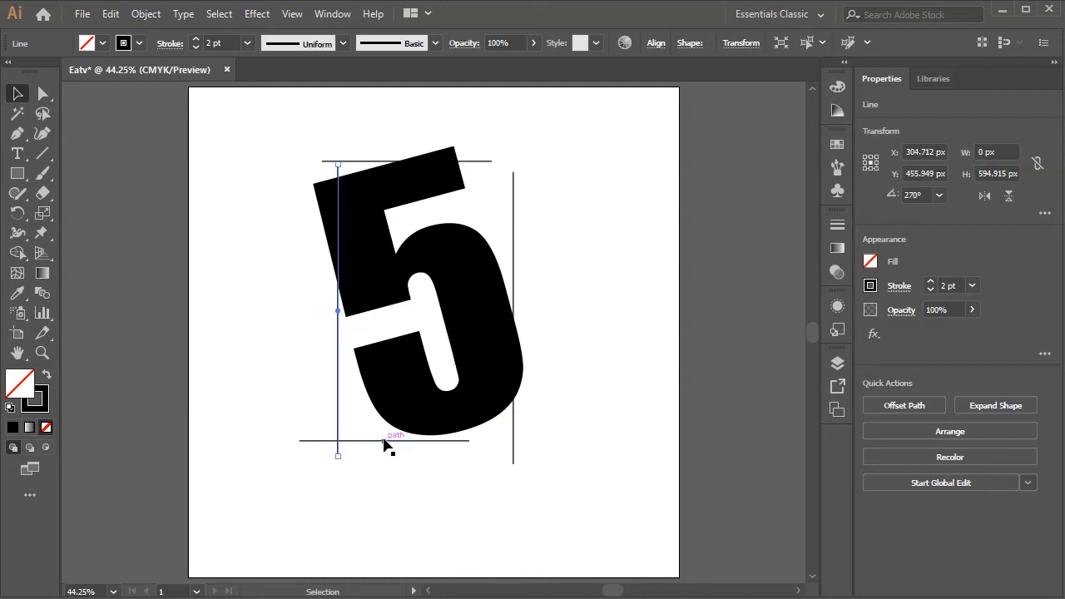
pyautogui.moveTo(384, 441); pyautogui.dragTo(438, 432)
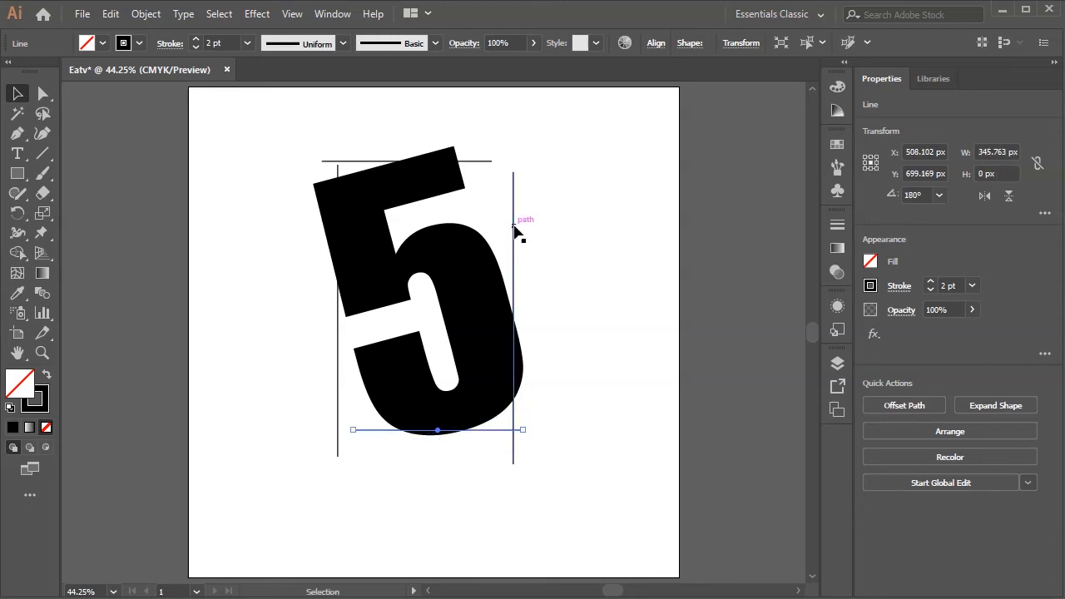
pyautogui.moveTo(516, 253); pyautogui.dragTo(503, 237)
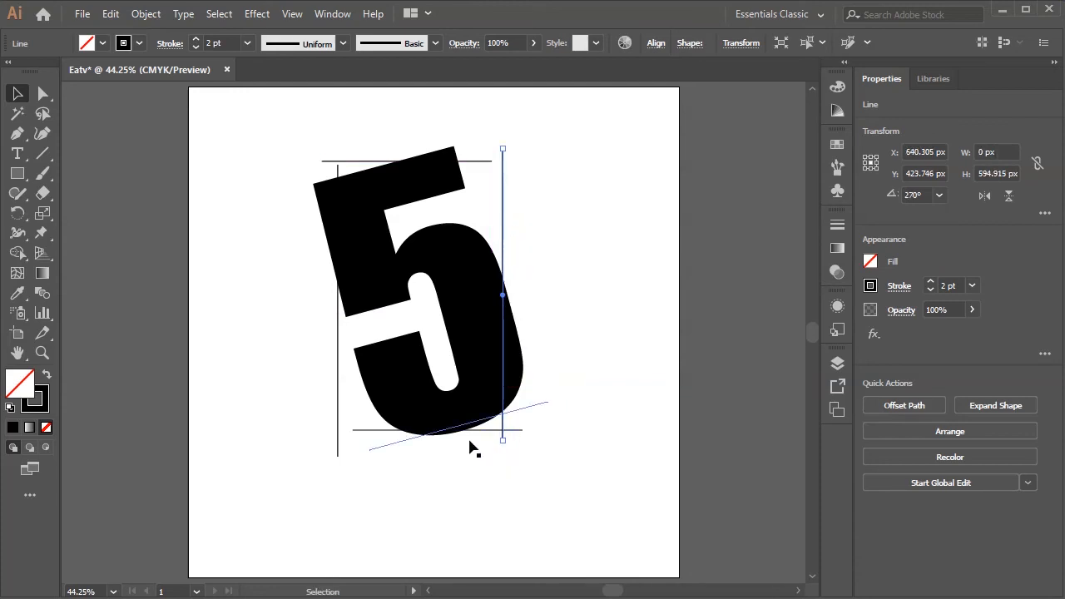
# - Nudge the lower horizontal line down to Y about 703 px and the right vertical line outward to X about 653 px
pyautogui.click(474, 431)
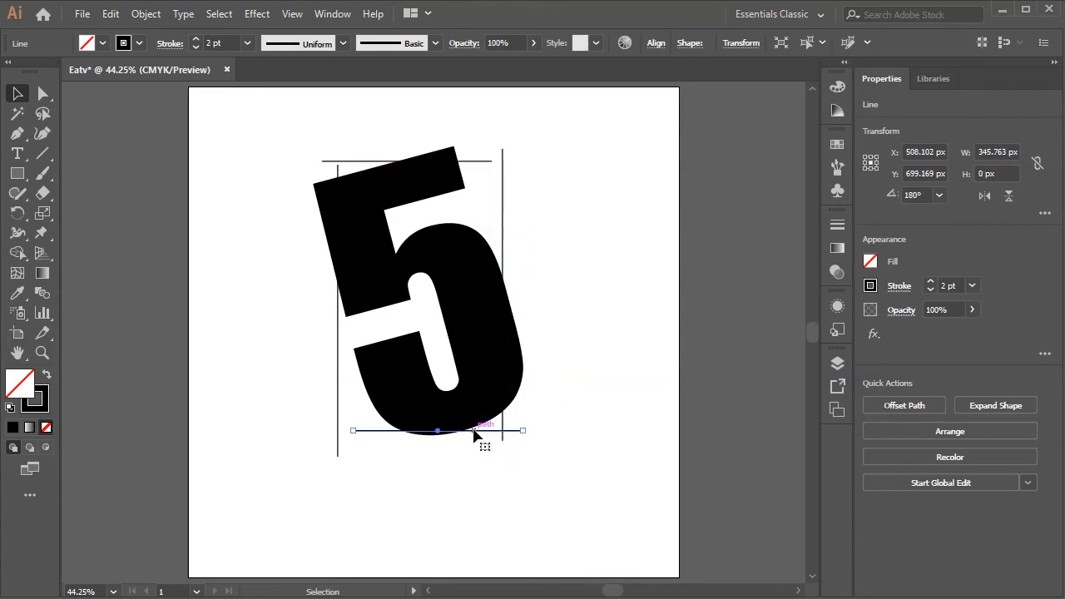
pyautogui.press('Down')
pyautogui.click(503, 244)
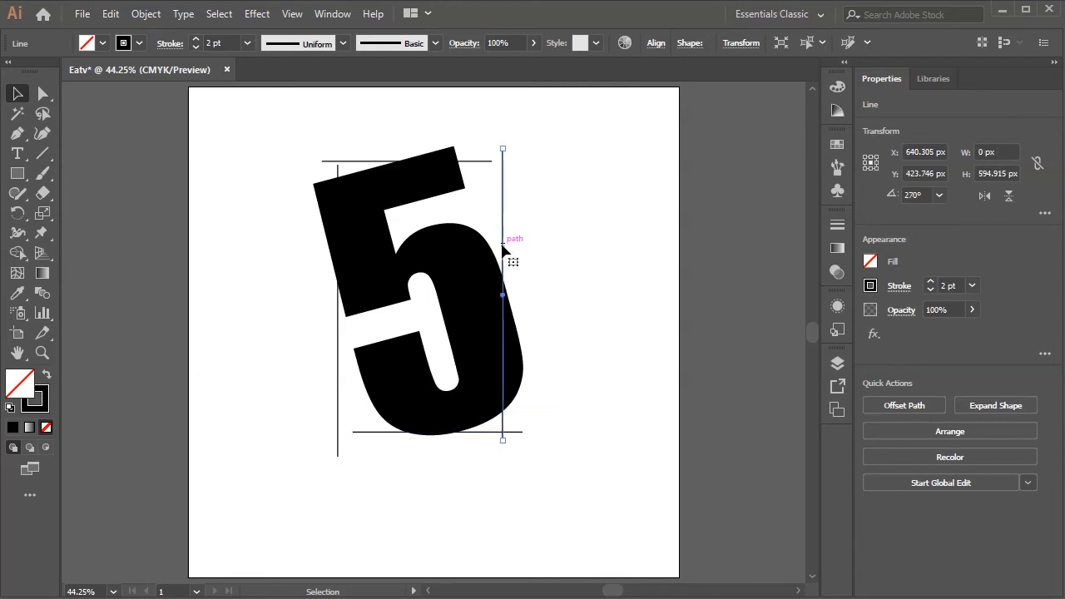
pyautogui.press('Right')
pyautogui.press('Right')
pyautogui.press('Right')
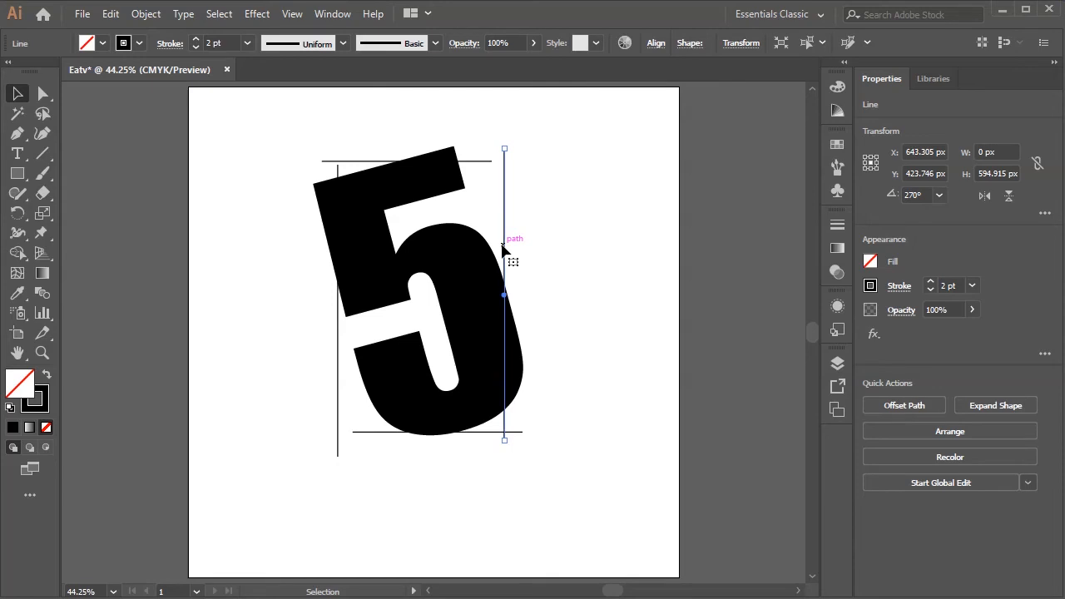
pyautogui.press('Right')
pyautogui.press('Right')
pyautogui.press('Right')
pyautogui.press('Right')
pyautogui.press('Right')
pyautogui.press('Right')
pyautogui.press('Right')
pyautogui.press('Right')
pyautogui.press('Right')
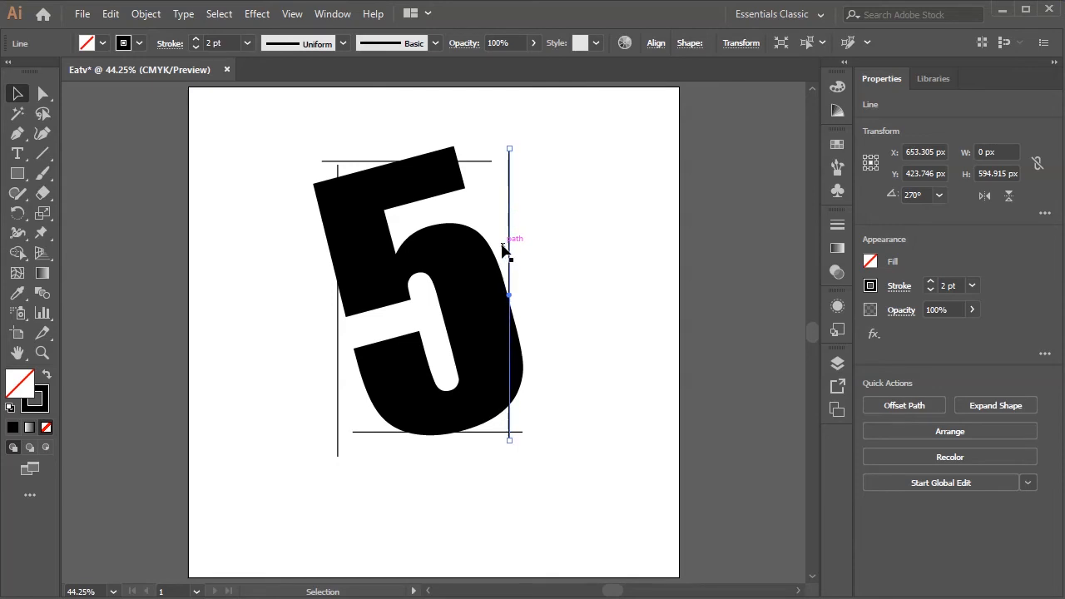
pyautogui.click(352, 518)
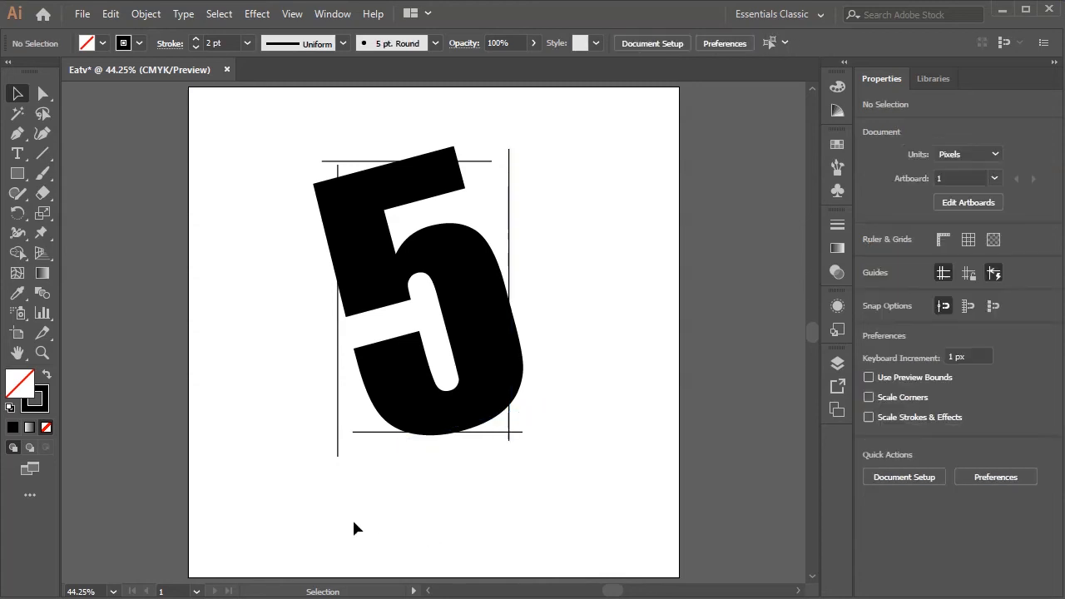
# - Draw a rectangle about 349 × 551 px between the guide line intersections and fill it with CMYK Cyan
pyautogui.click(17, 173)
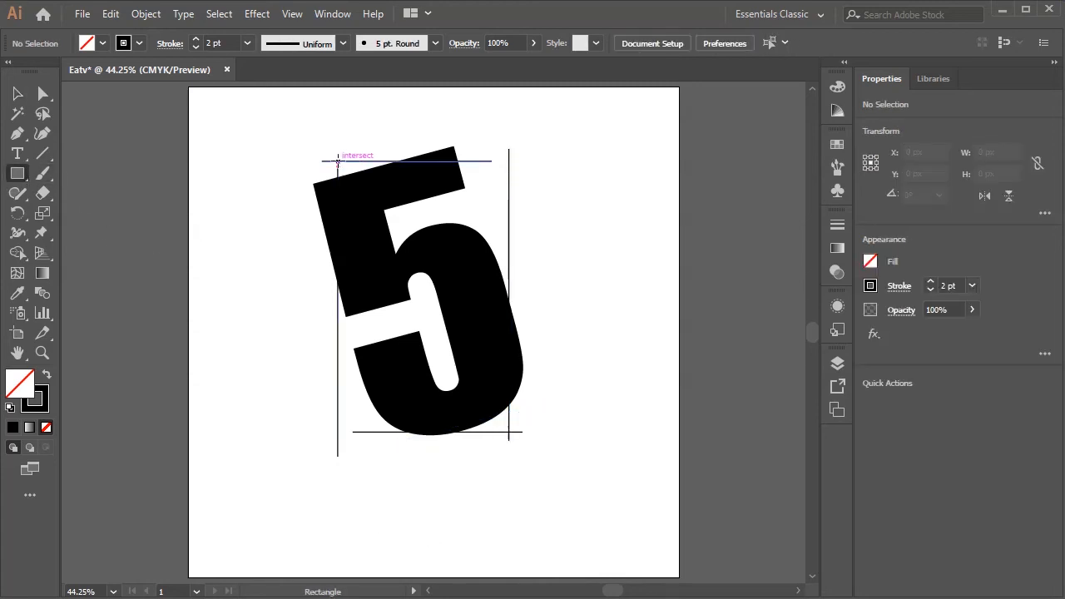
pyautogui.moveTo(338, 161)
pyautogui.mouseDown()
pyautogui.moveTo(494, 232)
pyautogui.moveTo(510, 299)
pyautogui.moveTo(510, 432)
pyautogui.mouseUp()
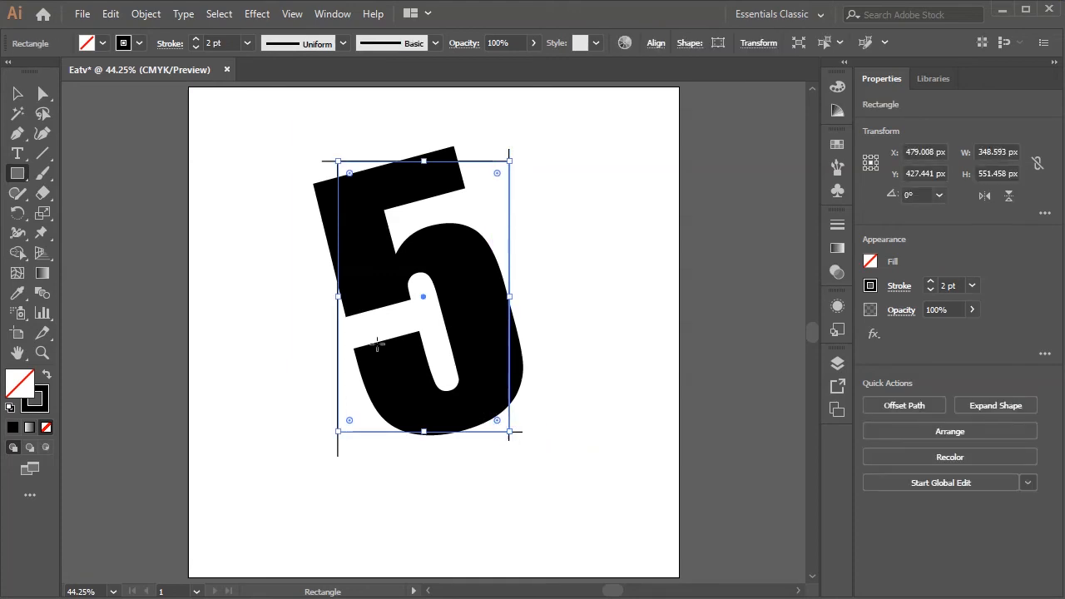
pyautogui.click(86, 44)
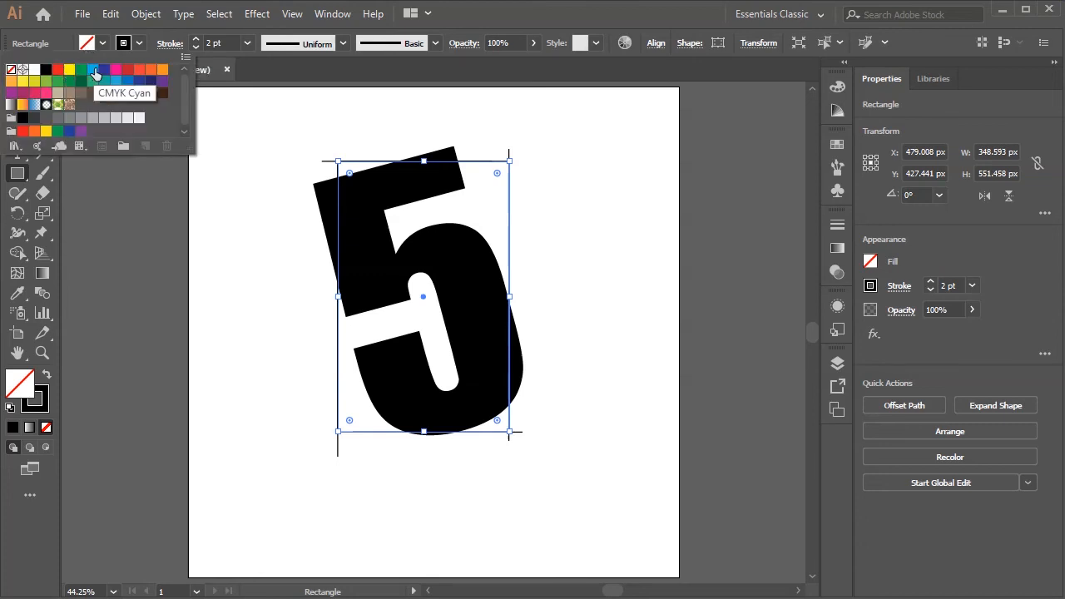
pyautogui.click(92, 70)
pyautogui.click(144, 226)
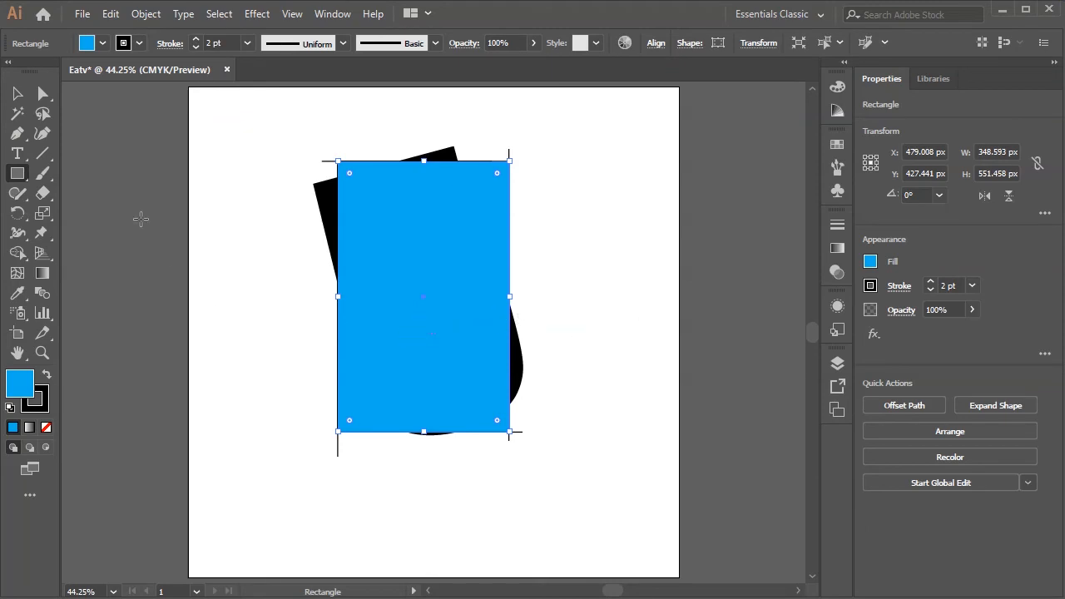
# - Send the cyan rectangle to the back, behind the 5
pyautogui.click(17, 94)
pyautogui.rightClick(440, 324)
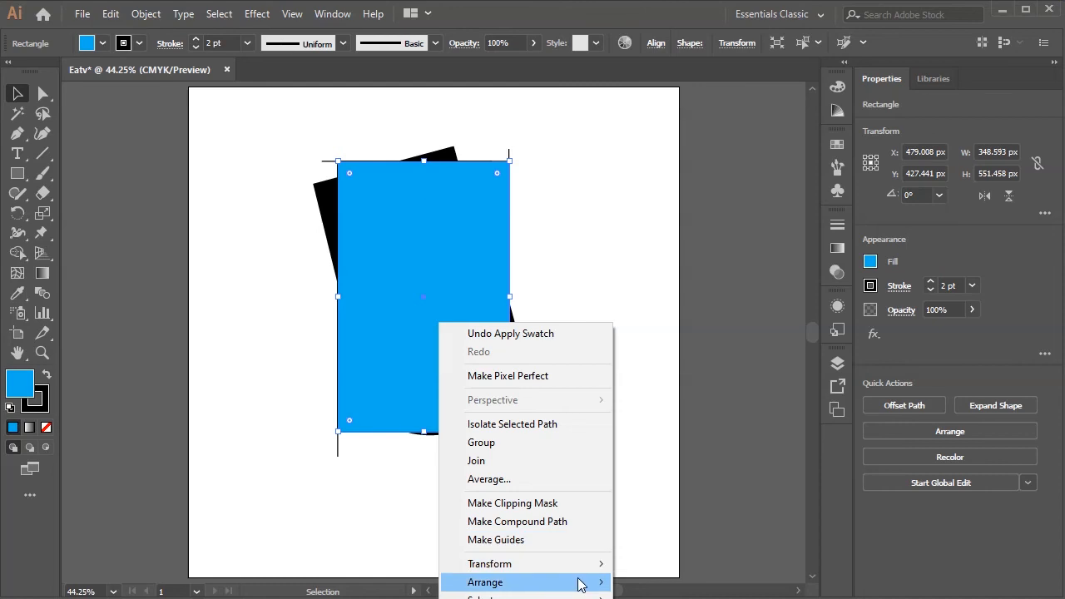
pyautogui.moveTo(580, 585)
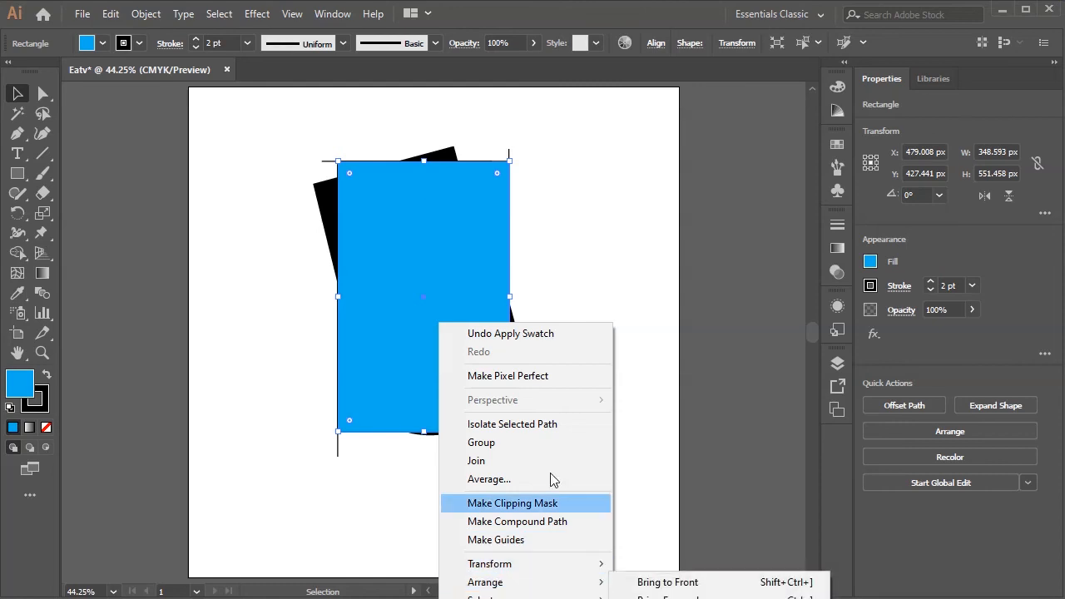
pyautogui.rightClick(441, 180)
pyautogui.moveTo(555, 441)
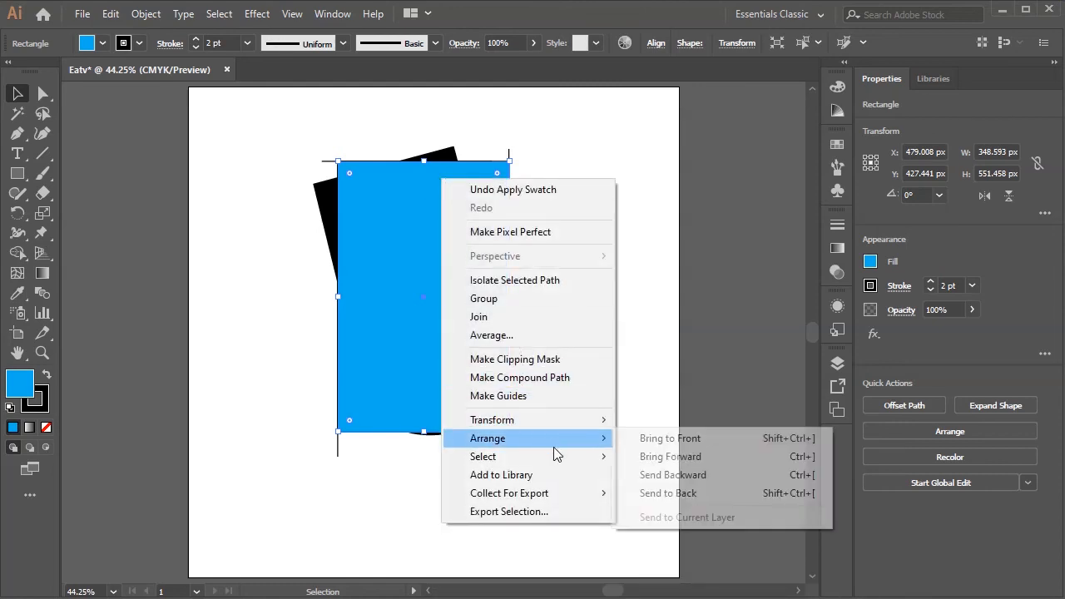
pyautogui.click(705, 494)
pyautogui.click(625, 343)
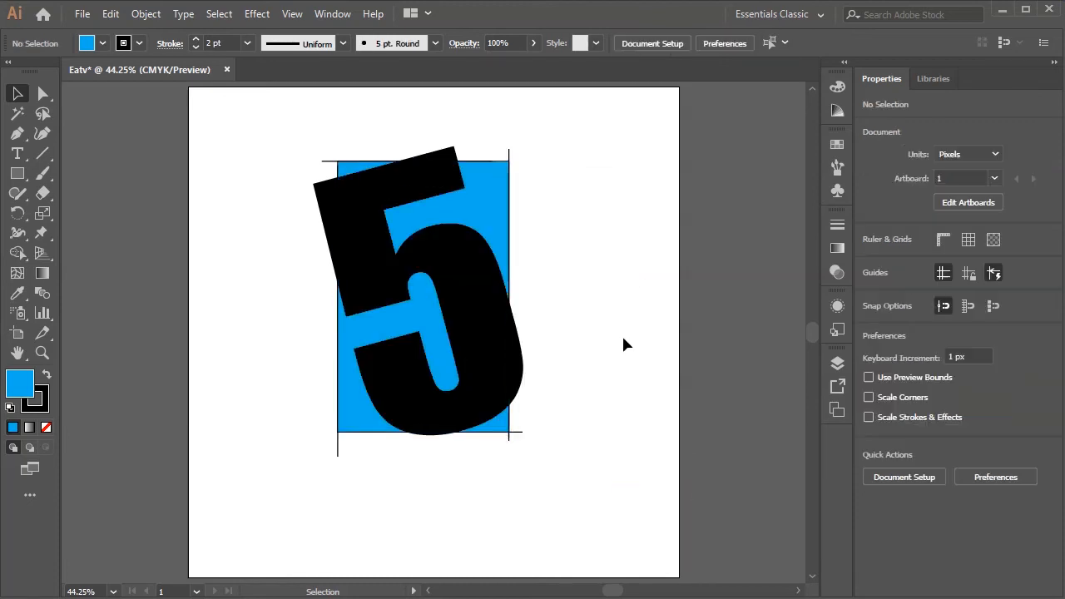
# - Delete the four guide lines around the cyan rectangle
pyautogui.click(328, 161)
pyautogui.press('Delete')
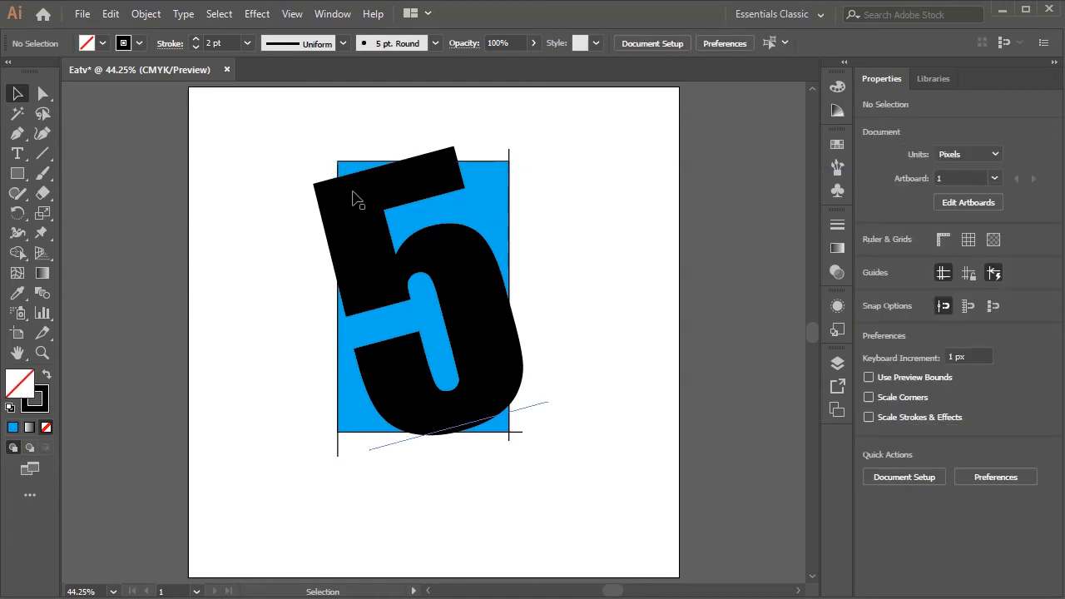
pyautogui.click(510, 157)
pyautogui.press('Delete')
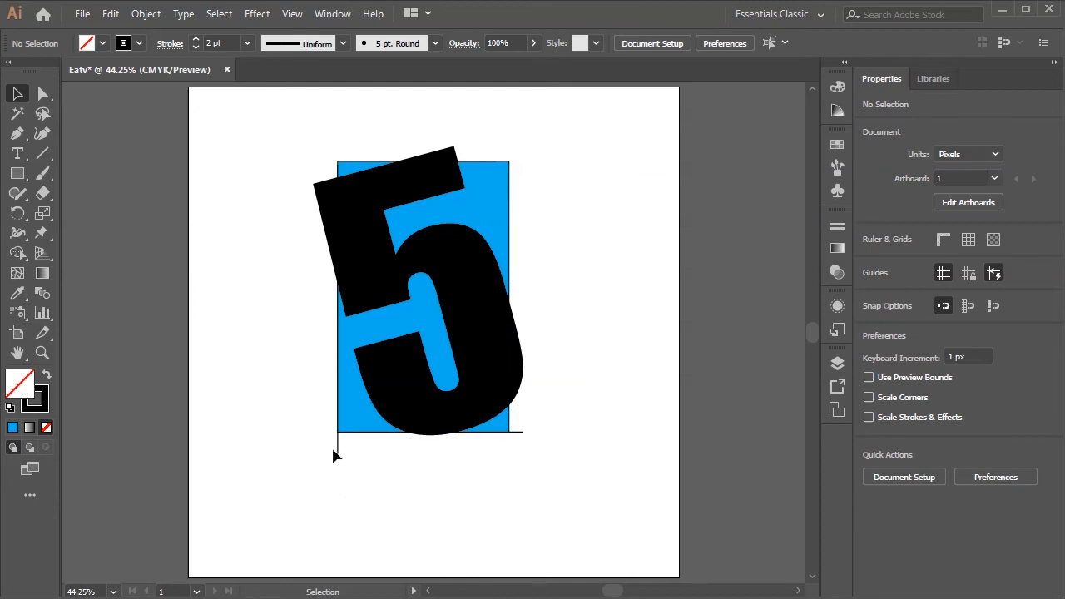
pyautogui.click(336, 446)
pyautogui.press('Delete')
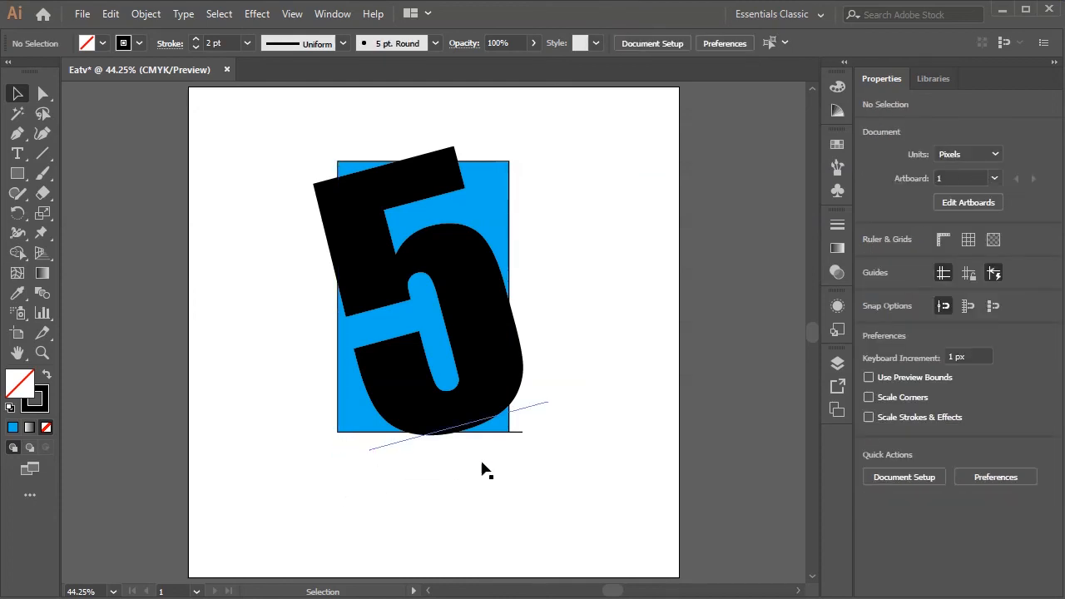
pyautogui.click(516, 430)
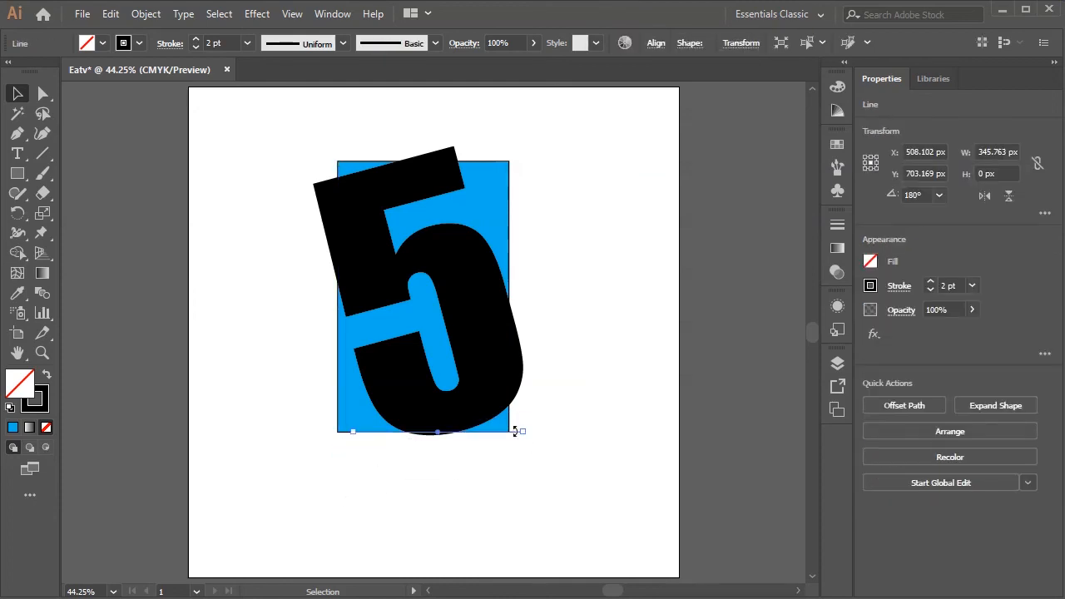
pyautogui.press('Delete')
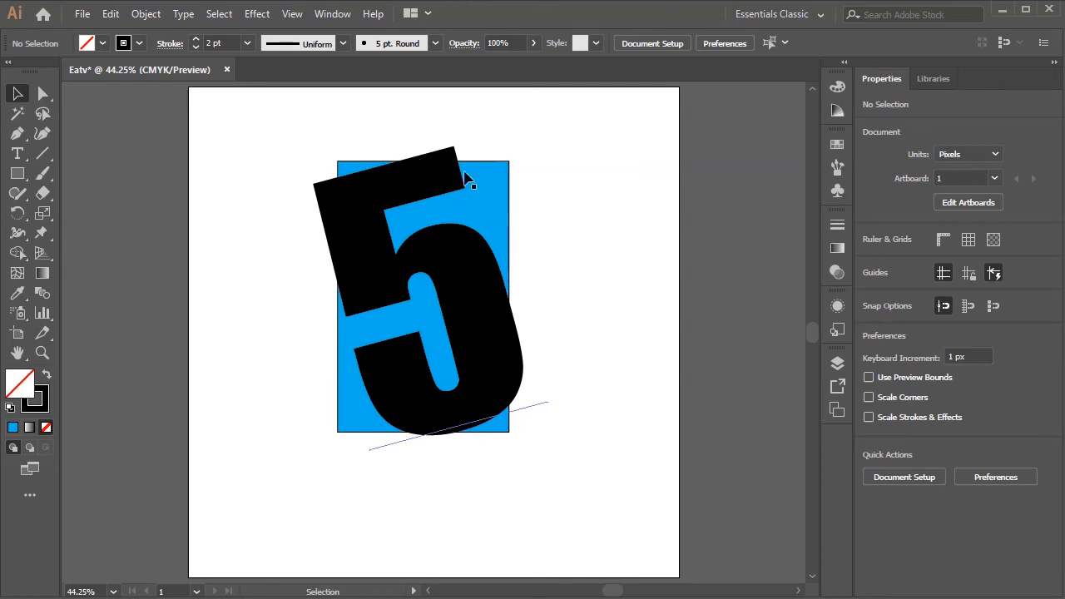
# - Set the cyan rectangle's stroke to None
pyautogui.click(492, 206)
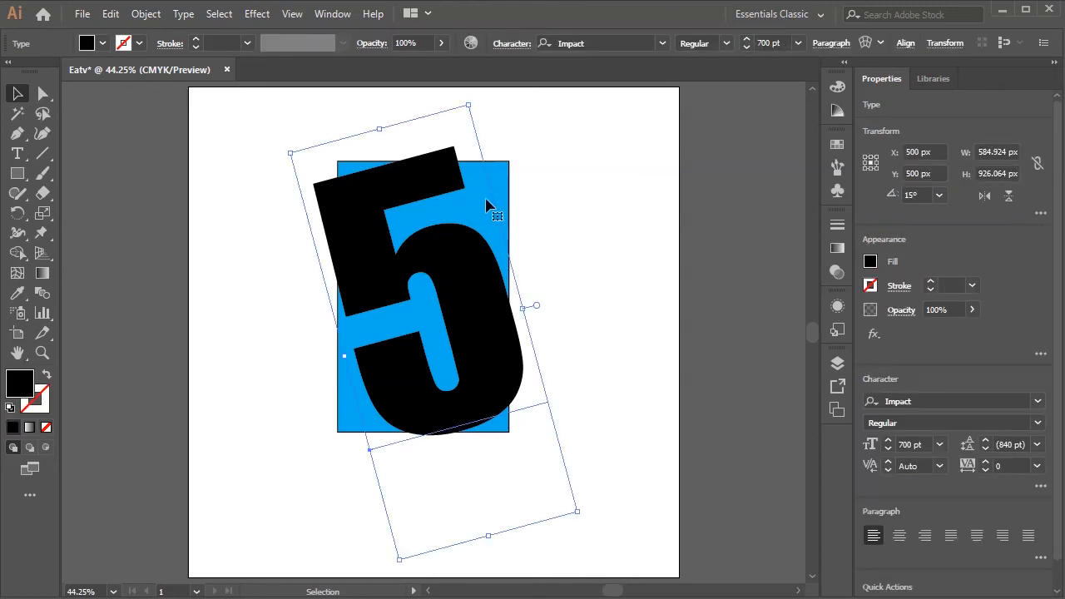
pyautogui.click(510, 163)
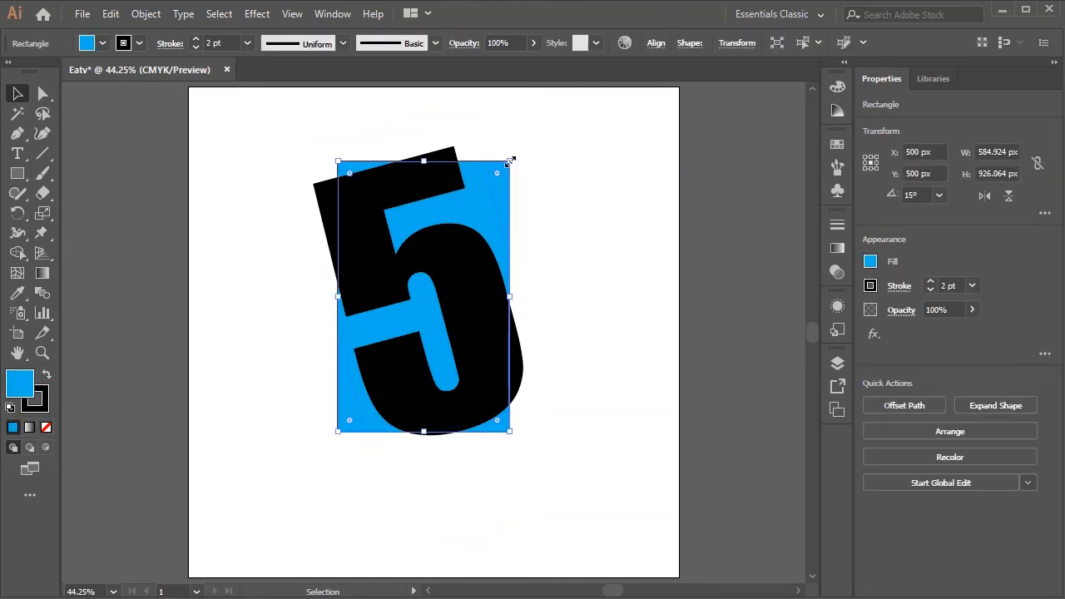
pyautogui.click(125, 44)
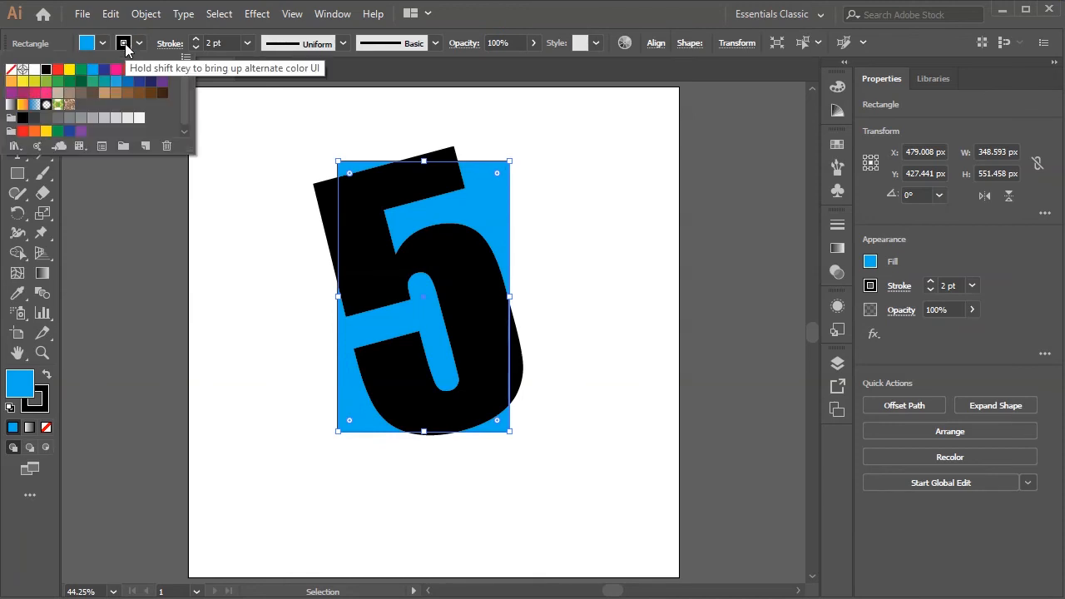
pyautogui.click(11, 69)
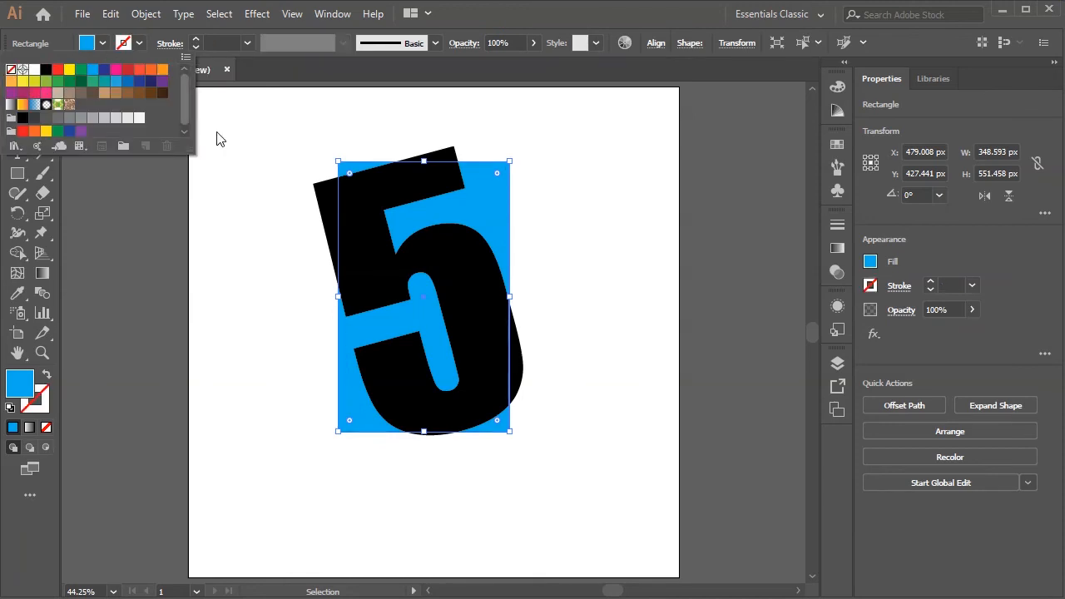
pyautogui.click(597, 164)
pyautogui.click(579, 289)
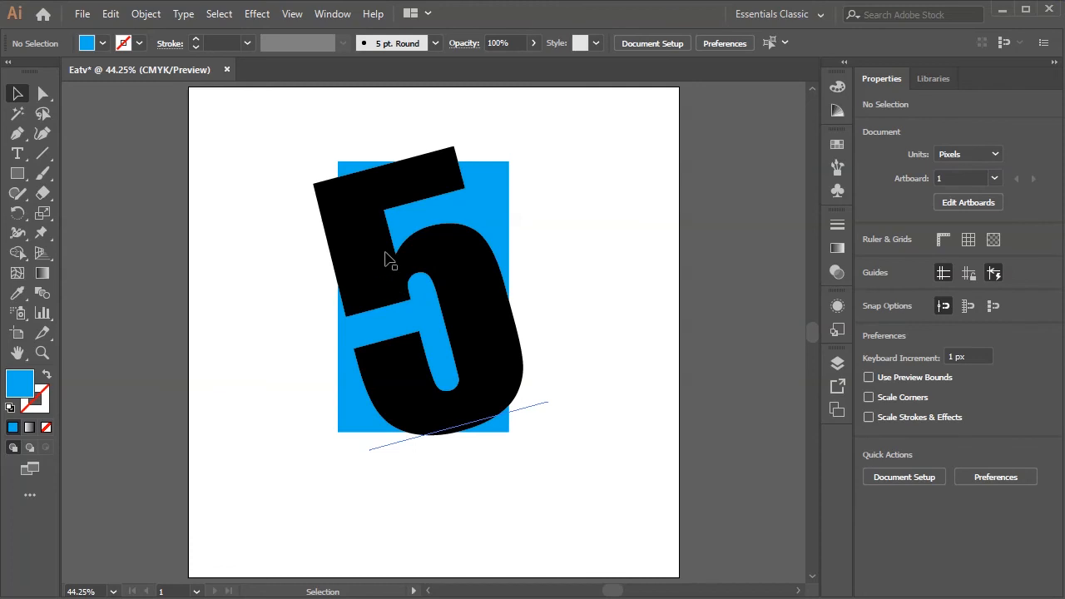
# - Convert the 5 to outlines and subtract it from the cyan rectangle with Minus Front
pyautogui.click(381, 263)
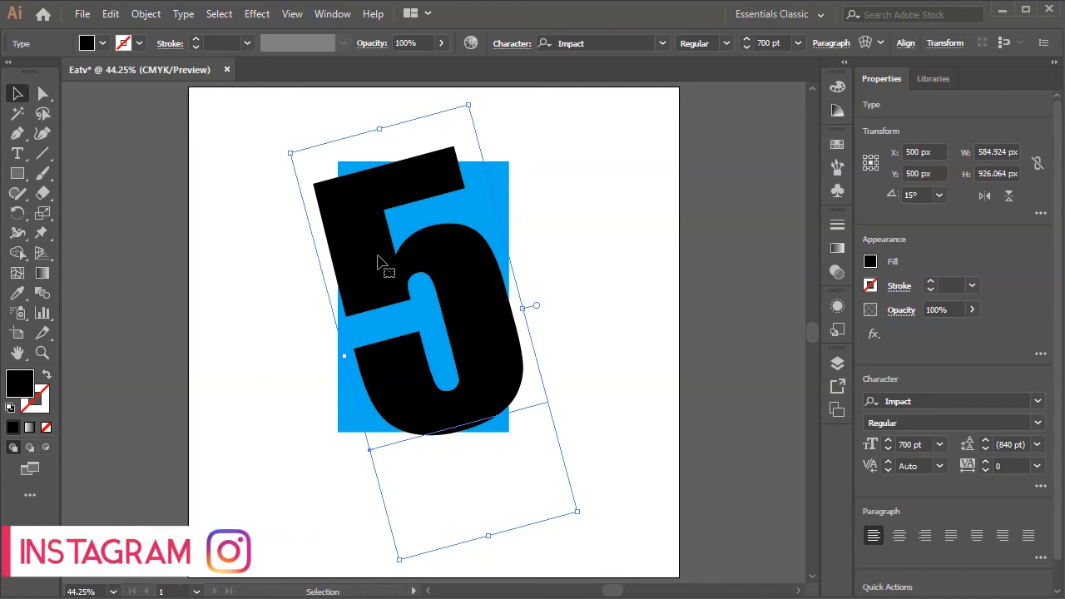
pyautogui.press('a')
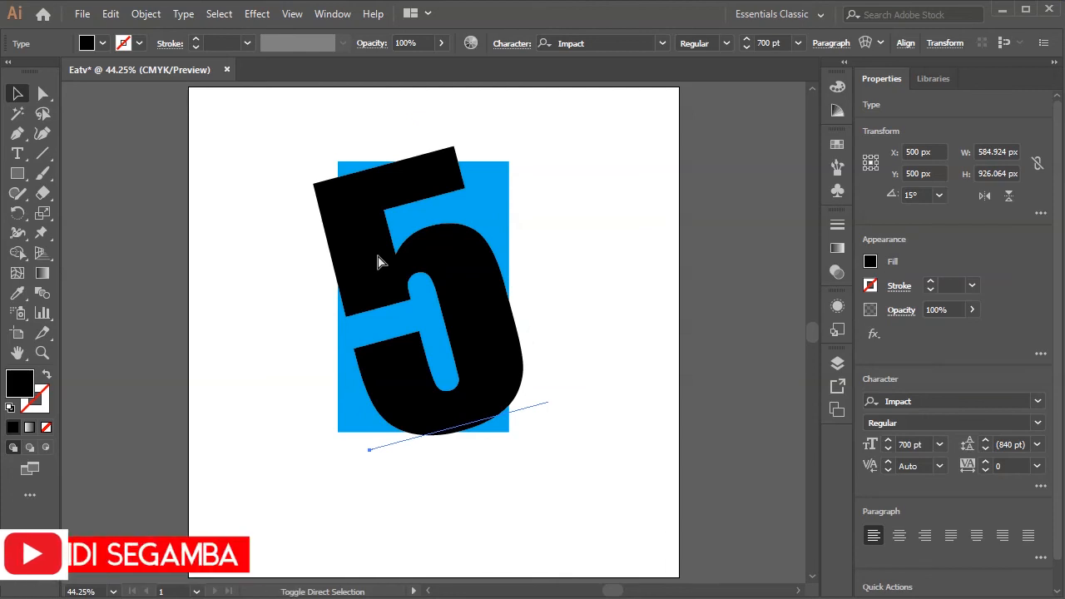
pyautogui.hotkey('ctrl', 'shift', 'o')
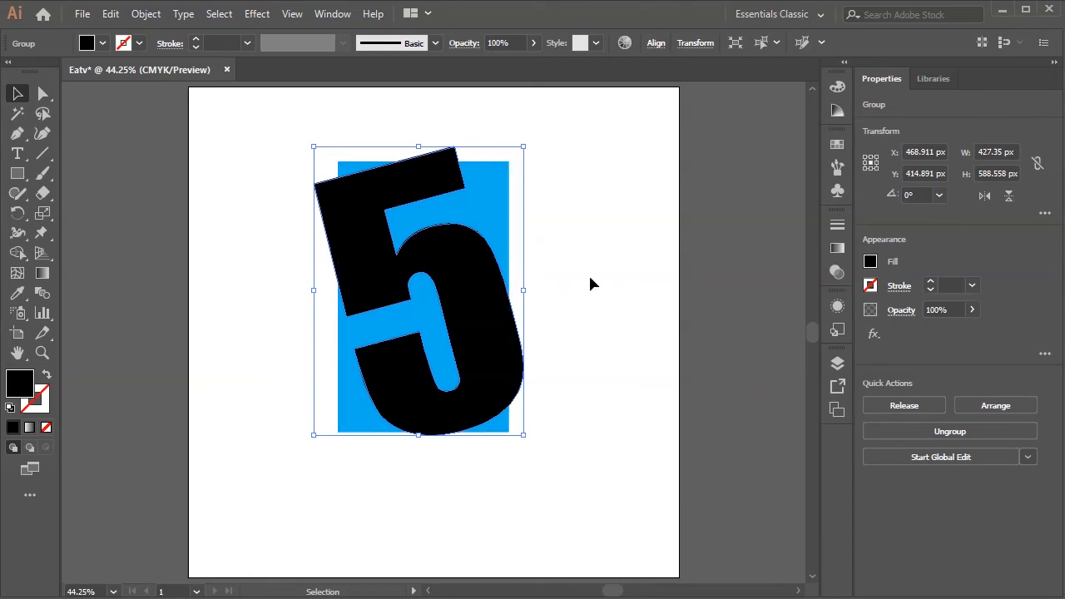
pyautogui.keyDown('shift'); pyautogui.click(510, 163); pyautogui.keyUp('shift')
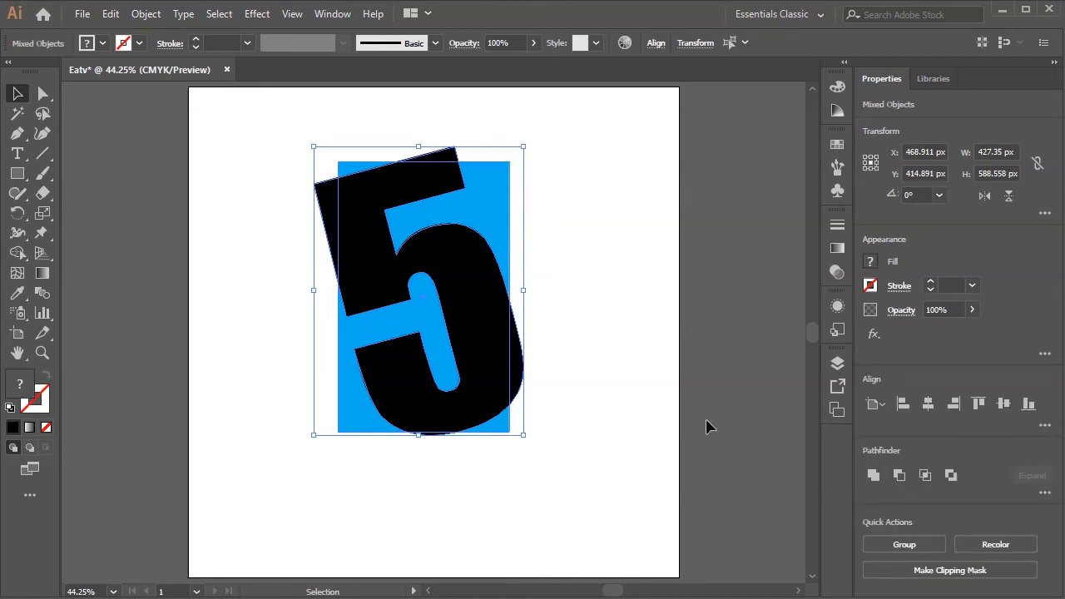
pyautogui.click(899, 475)
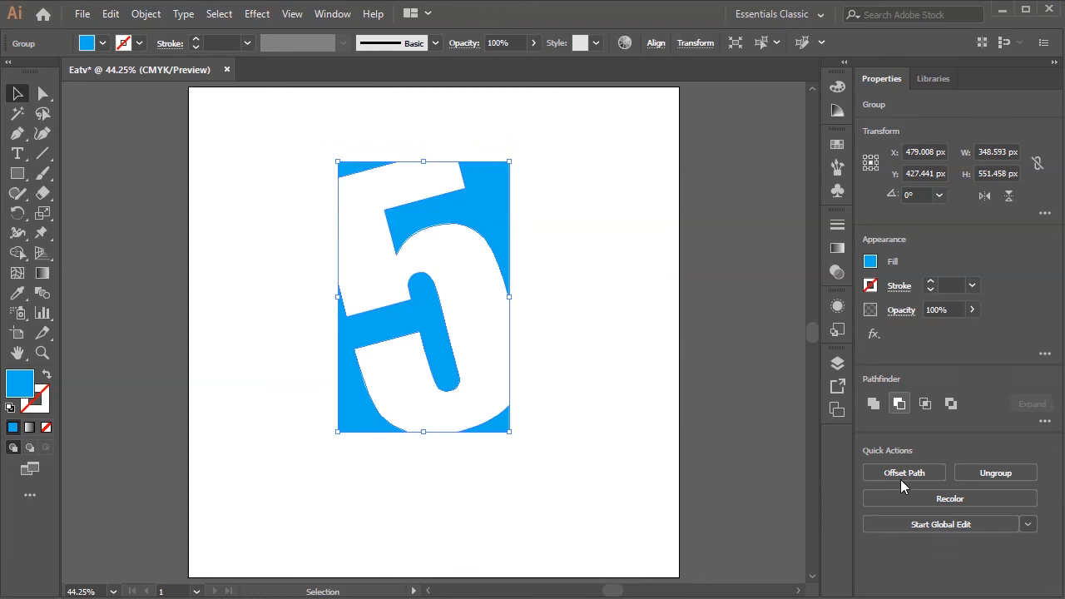
# - Change the cut-out group's fill, trying yellow and settling on black
pyautogui.click(564, 355)
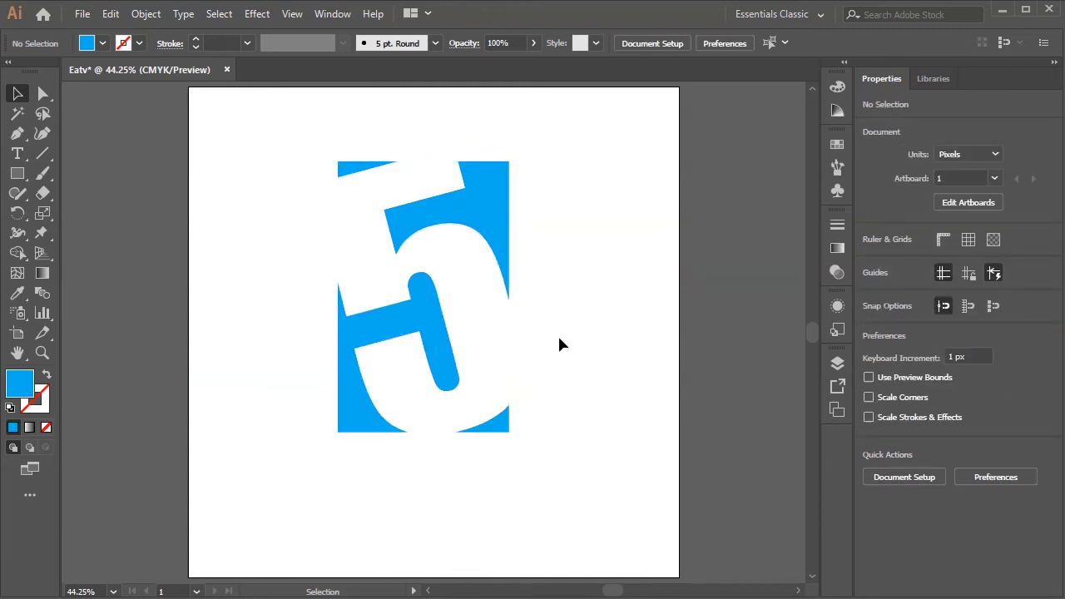
pyautogui.click(494, 230)
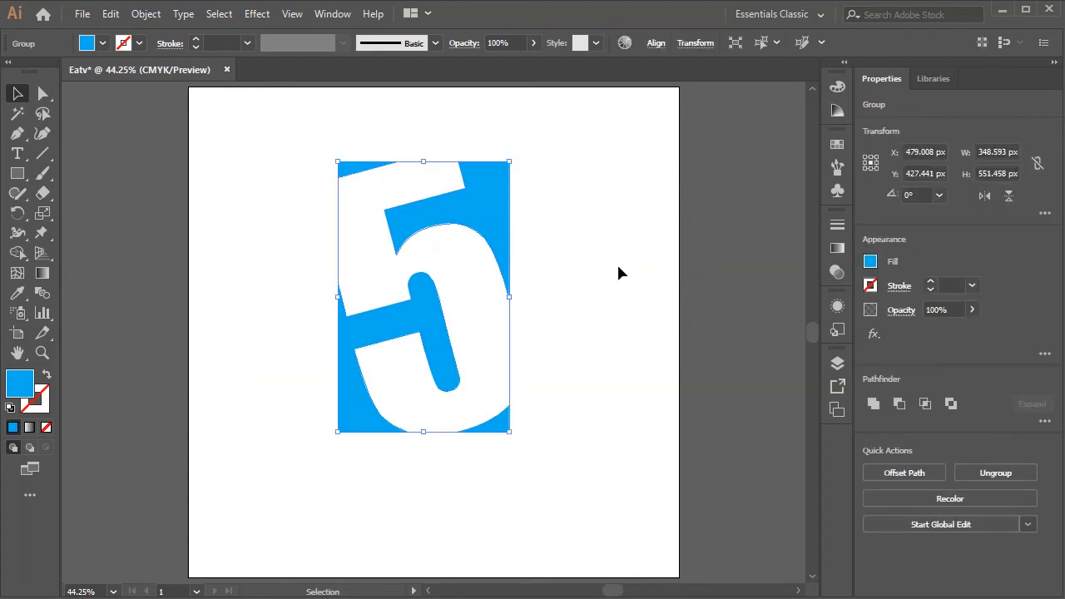
pyautogui.click(870, 263)
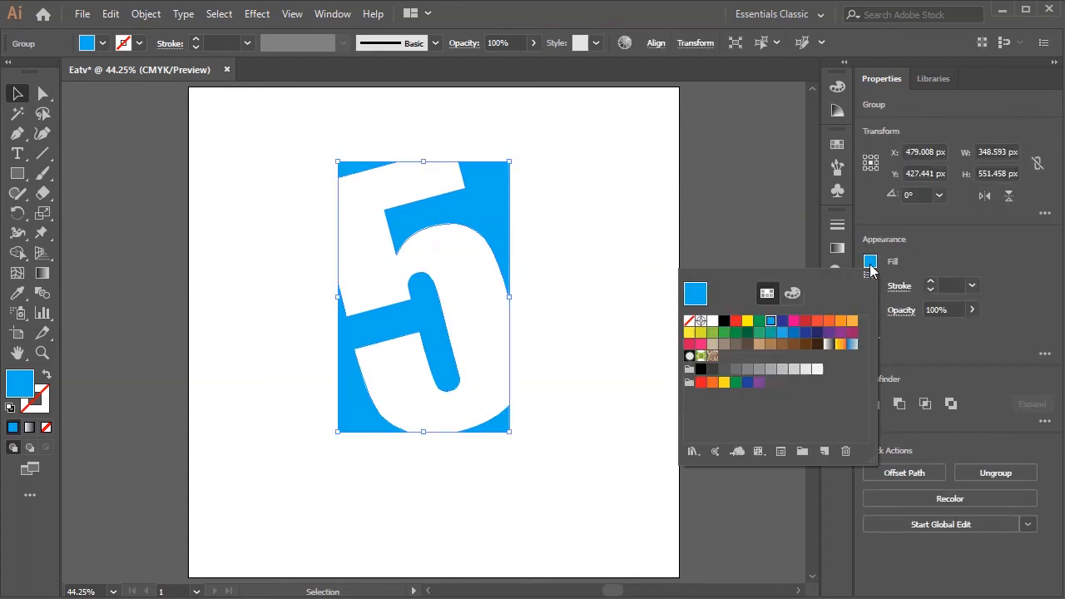
pyautogui.click(700, 372)
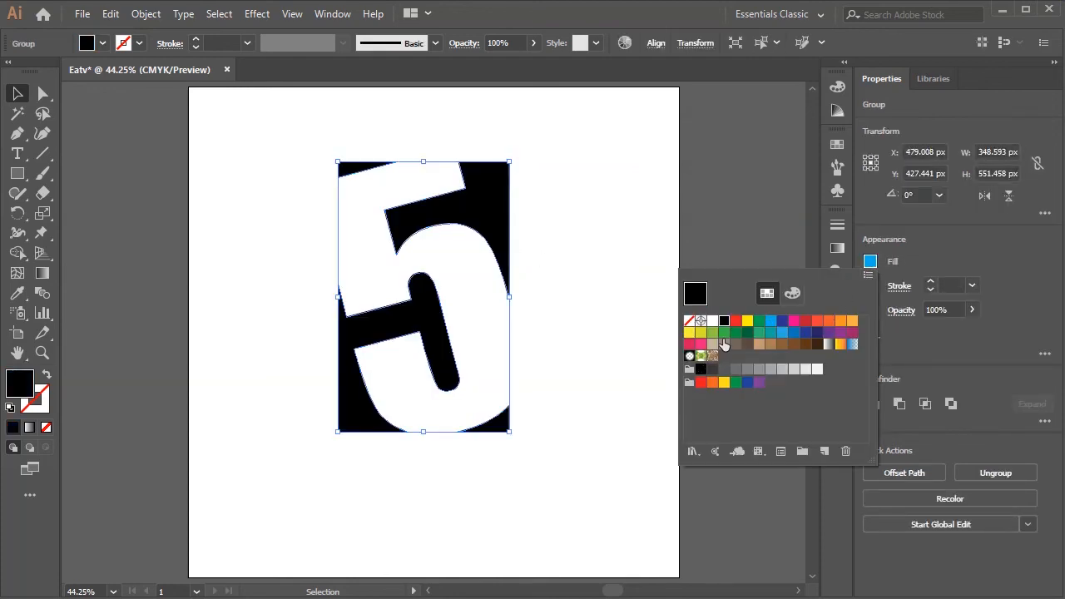
pyautogui.click(746, 323)
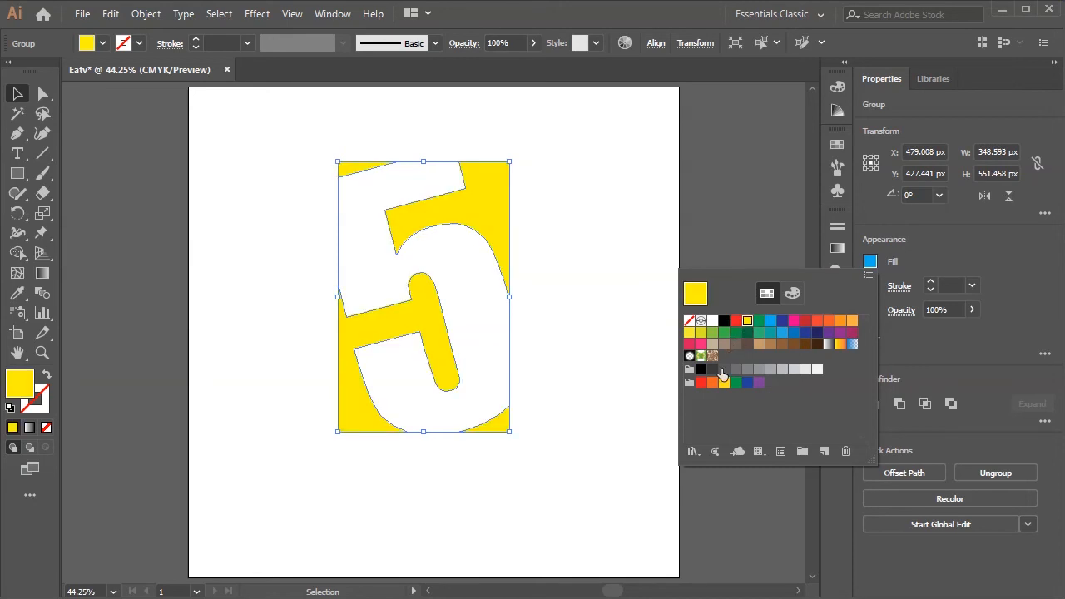
pyautogui.click(698, 372)
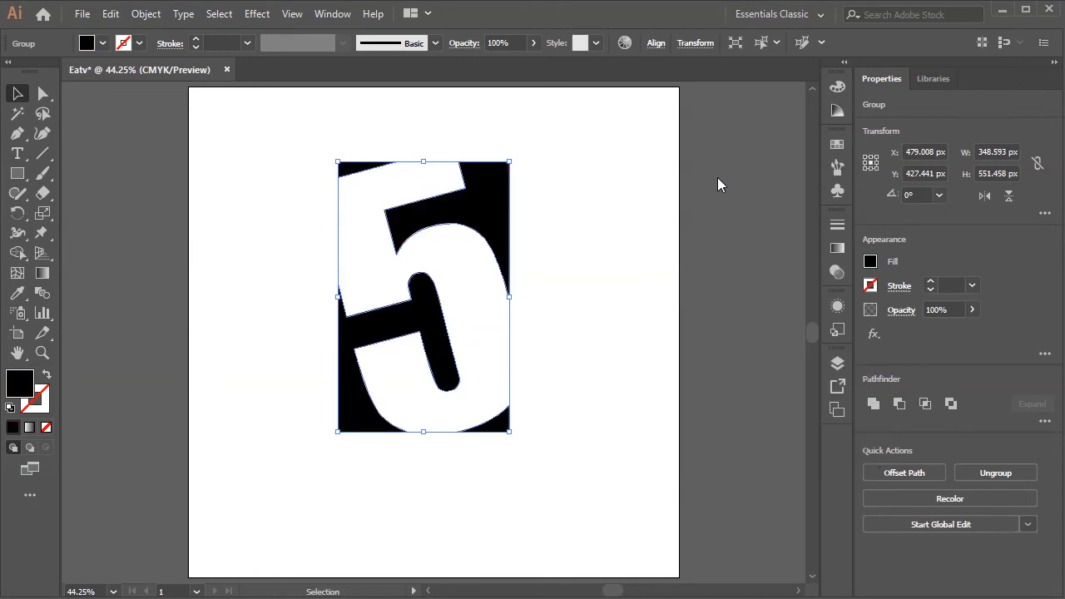
pyautogui.click(608, 263)
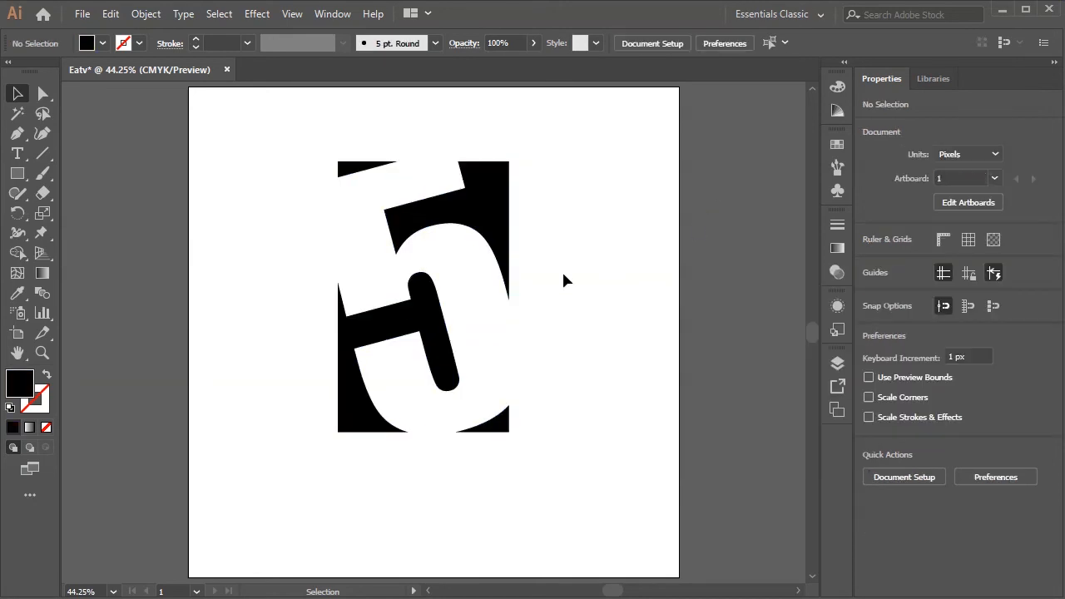
# - Try moving the Rectangle 1 layer sideways in Photoshop and the black group in Illustrator, undoing both moves
pyautogui.click(492, 212)
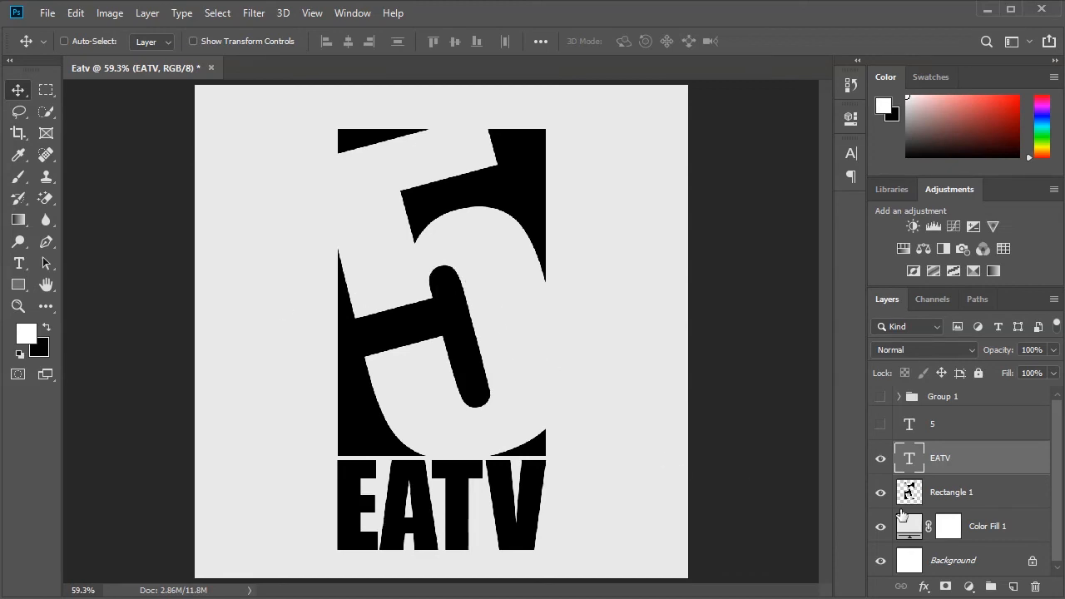
pyautogui.click(957, 497)
pyautogui.moveTo(438, 337); pyautogui.dragTo(334, 337)
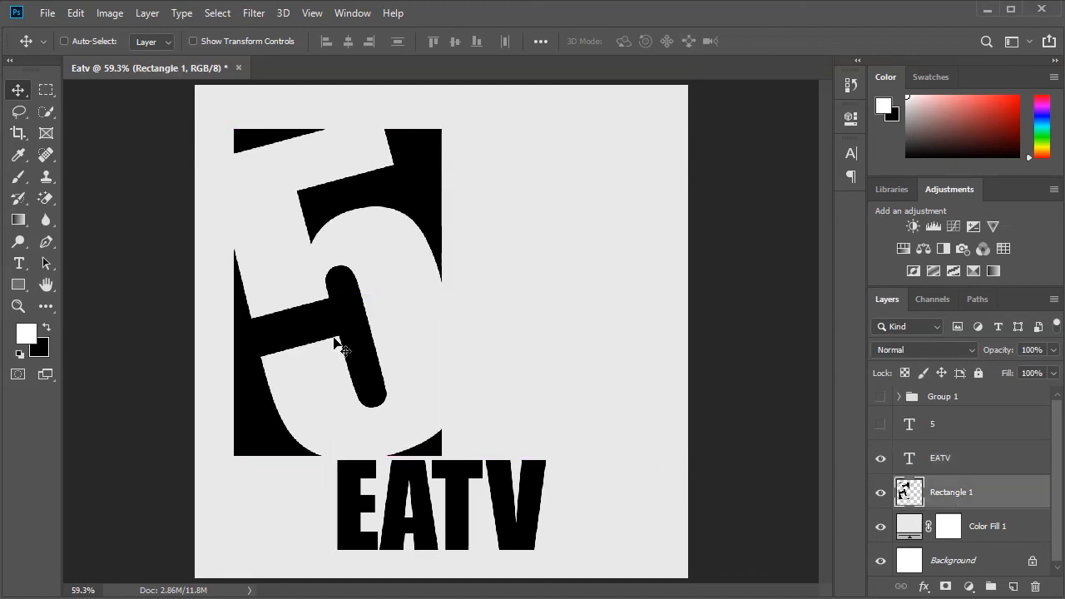
pyautogui.hotkey('ctrl', 'z')
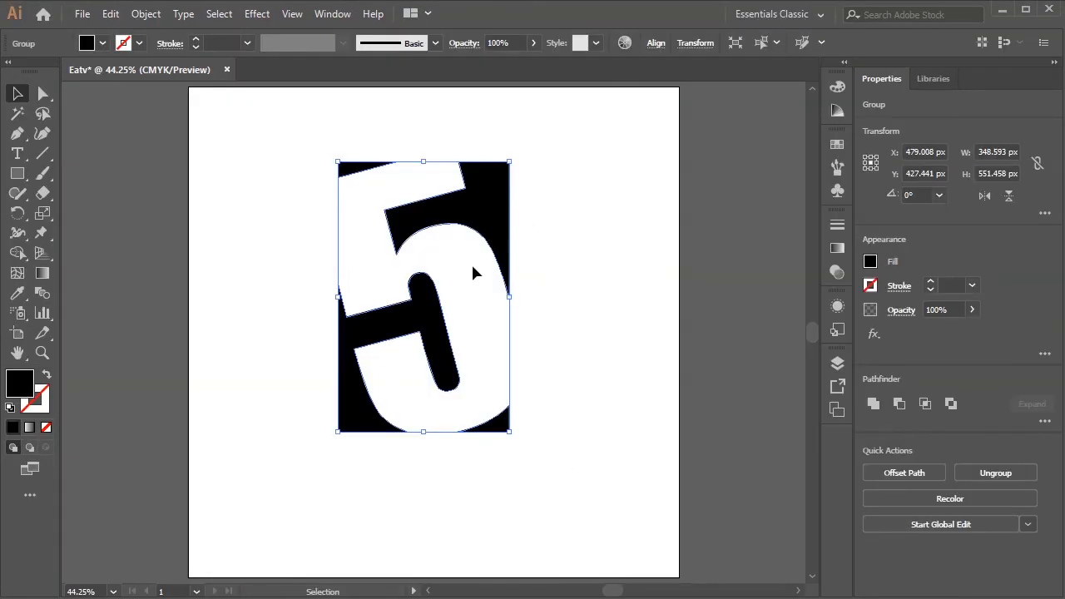
pyautogui.moveTo(436, 344); pyautogui.dragTo(374, 350)
pyautogui.hotkey('ctrl', 'z')
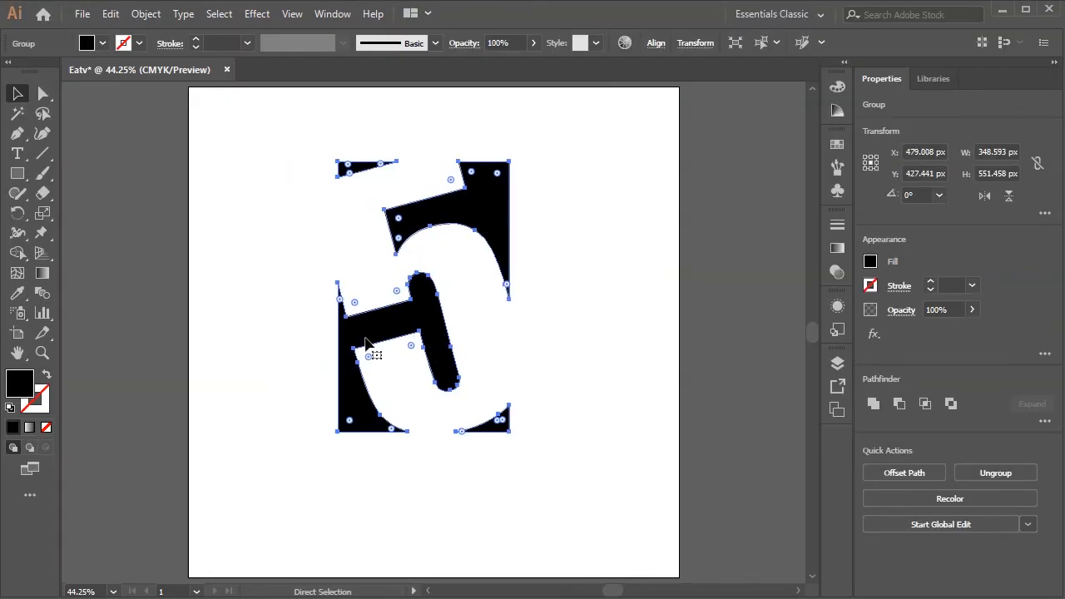
# - Ungroup the black cut-out shape and test-move its upper-right piece, undoing that move
pyautogui.rightClick(431, 325)
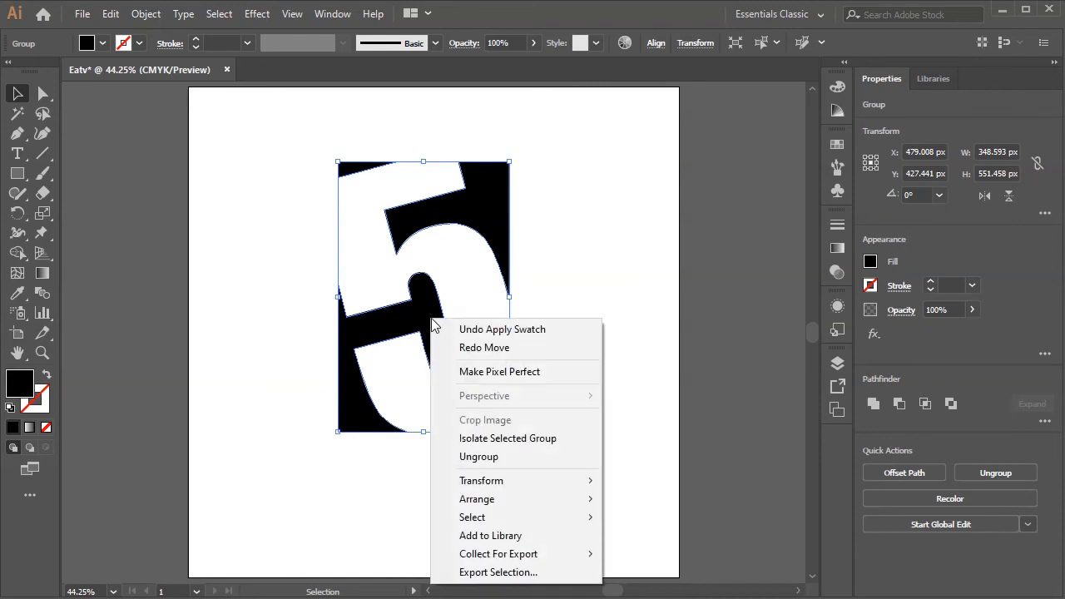
pyautogui.click(493, 457)
pyautogui.click(586, 350)
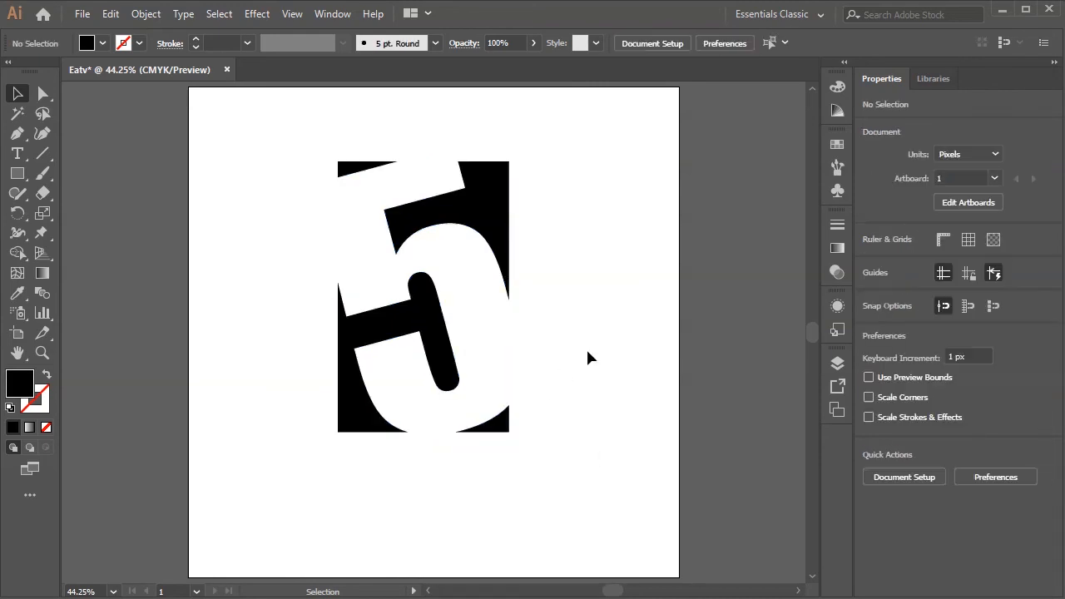
pyautogui.click(503, 224)
pyautogui.moveTo(489, 211); pyautogui.dragTo(588, 214)
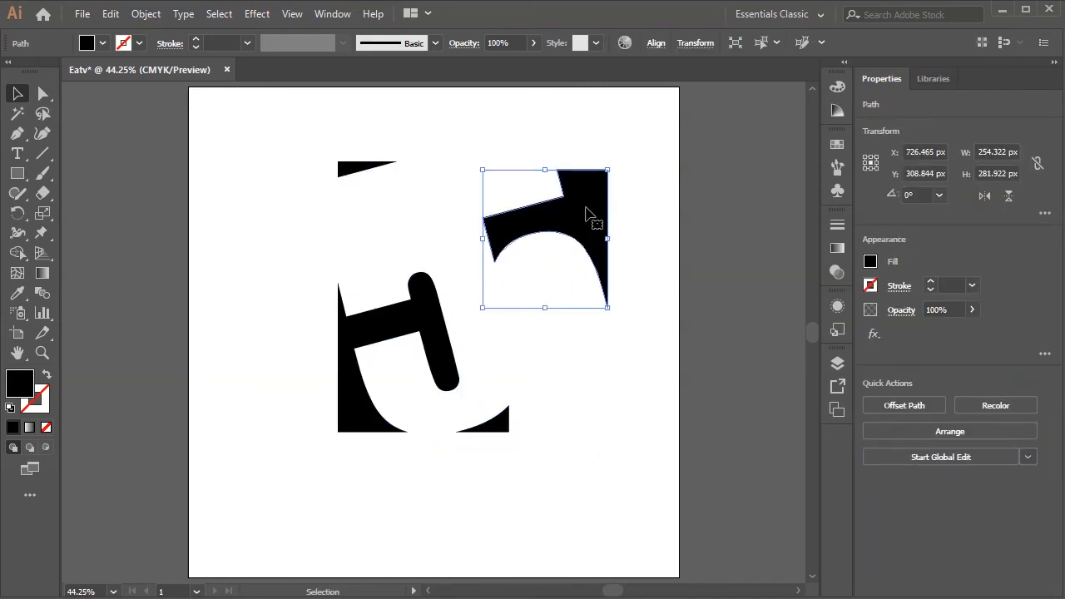
pyautogui.hotkey('ctrl', 'z')
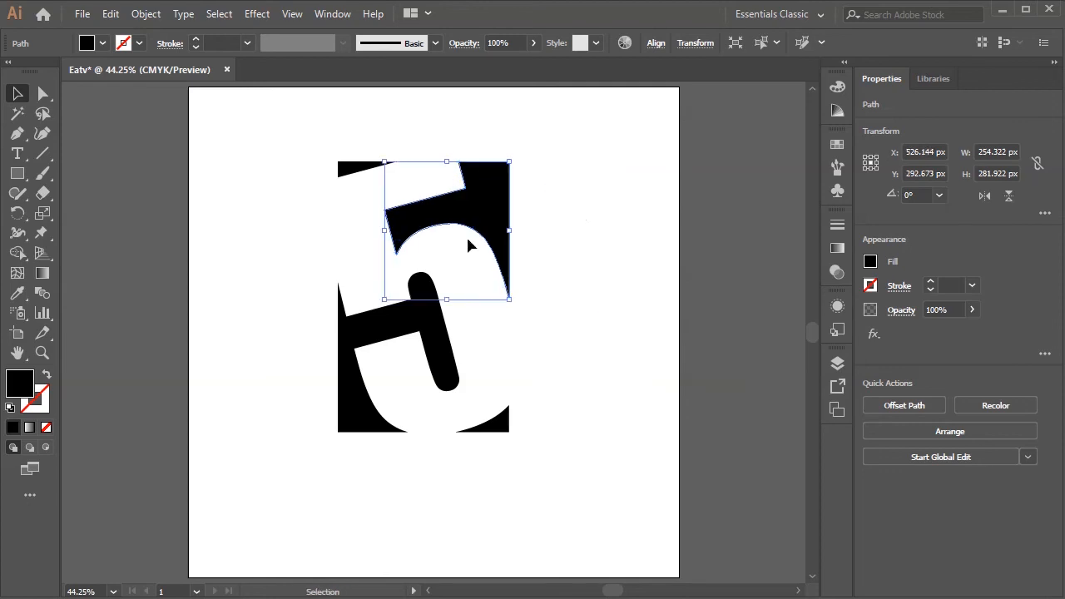
# - Fill the upper-right piece with cyan and the large lower-left piece with CMYK Blue
pyautogui.click(837, 273)
pyautogui.click(771, 321)
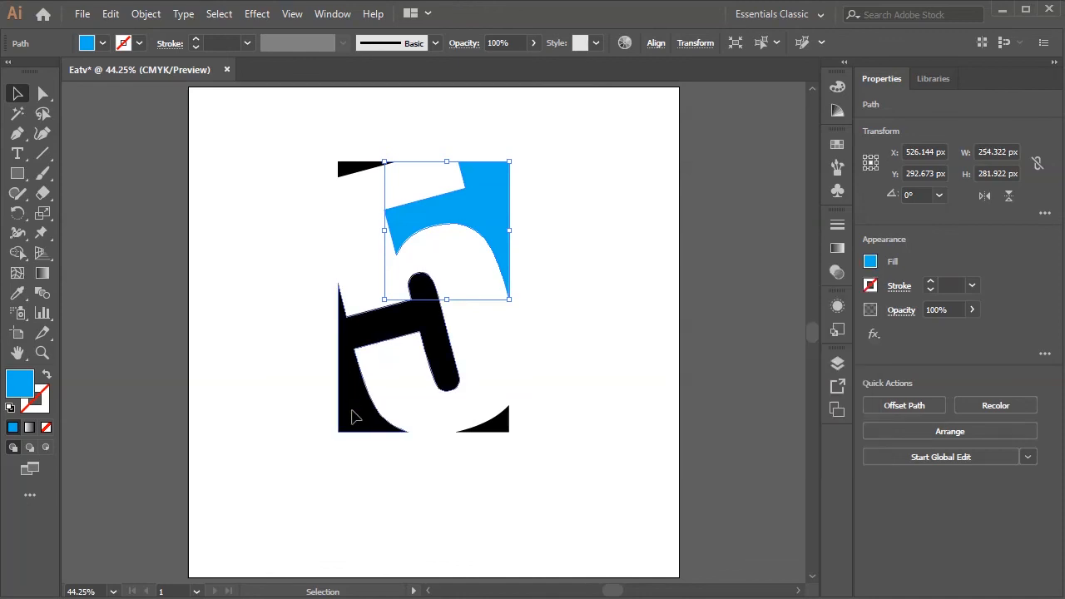
pyautogui.click(353, 413)
pyautogui.click(871, 262)
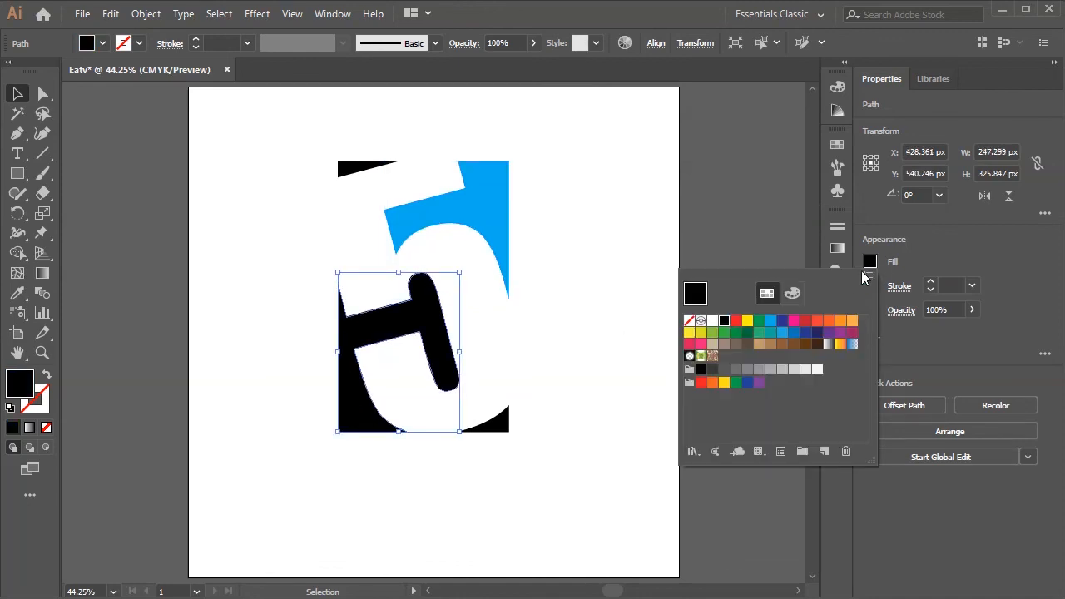
pyautogui.click(782, 321)
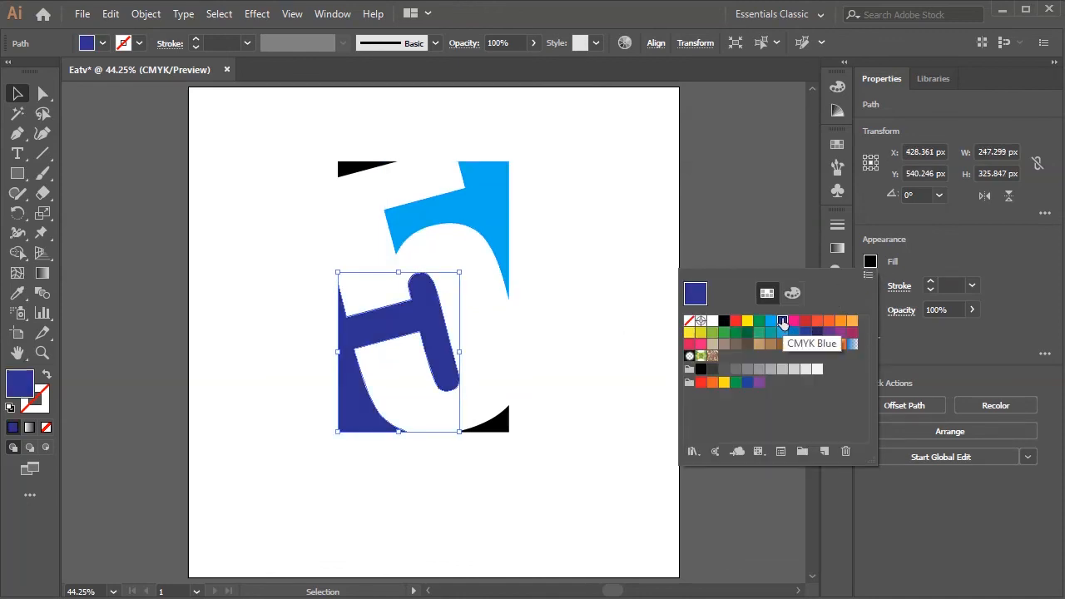
# - Fill the small lower-right piece with pink and the small upper-left triangle with red
pyautogui.click(509, 431)
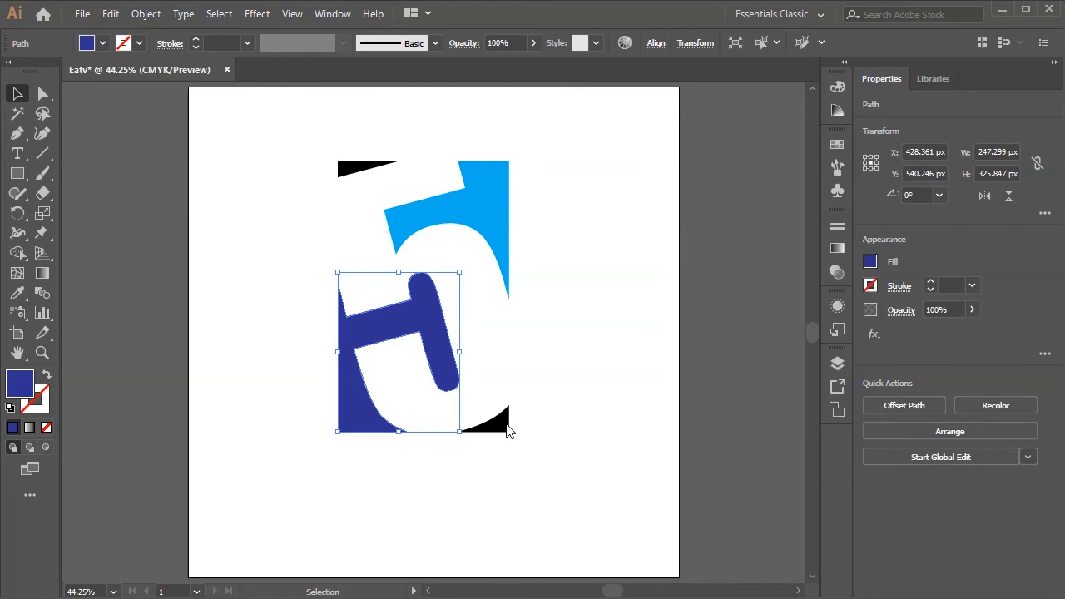
pyautogui.click(506, 427)
pyautogui.click(870, 263)
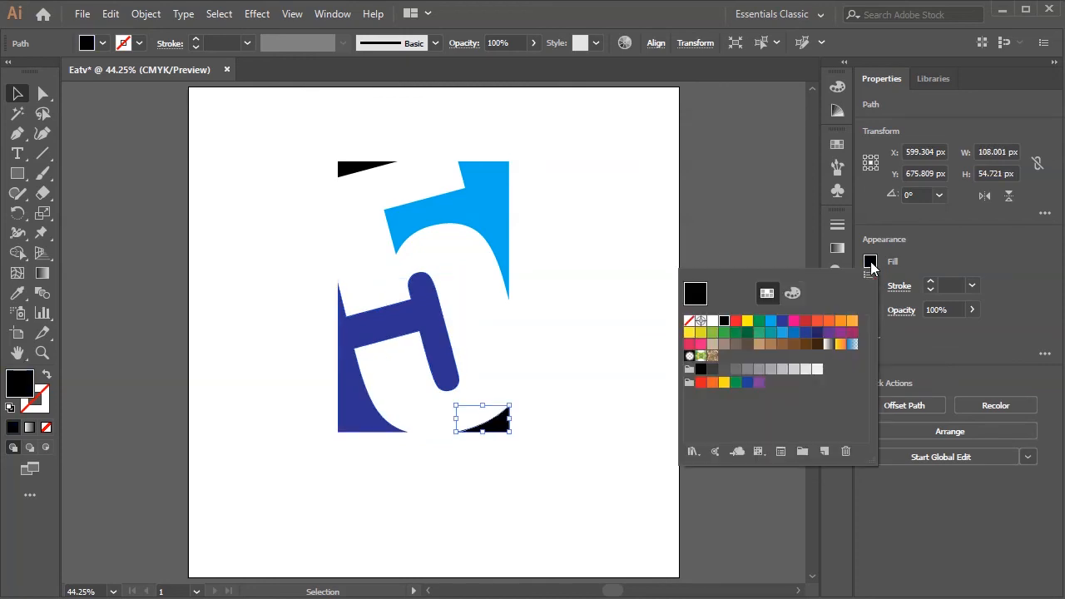
pyautogui.click(794, 322)
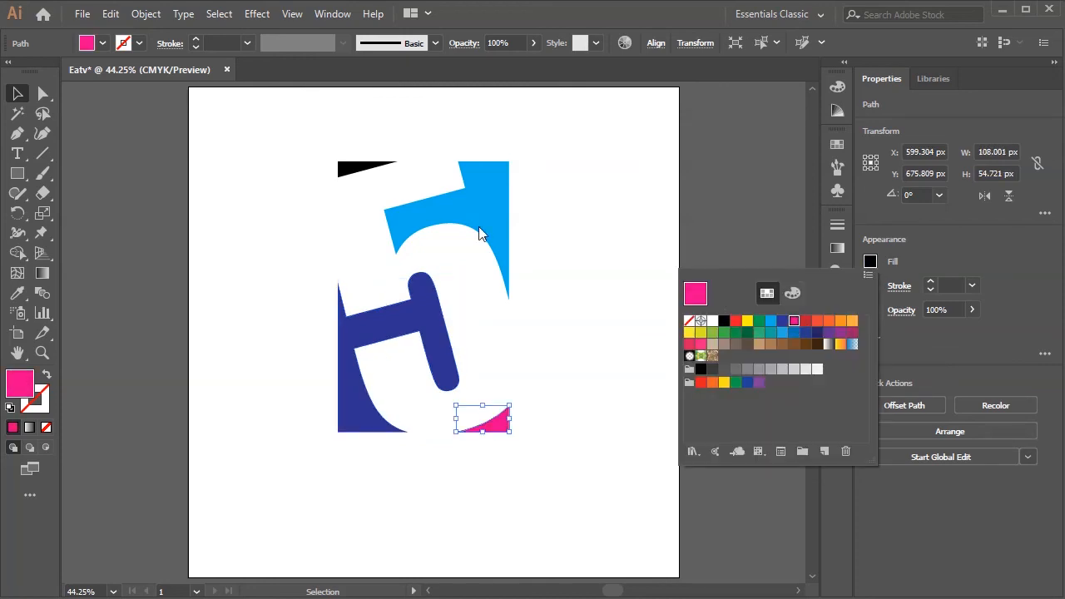
pyautogui.click(370, 171)
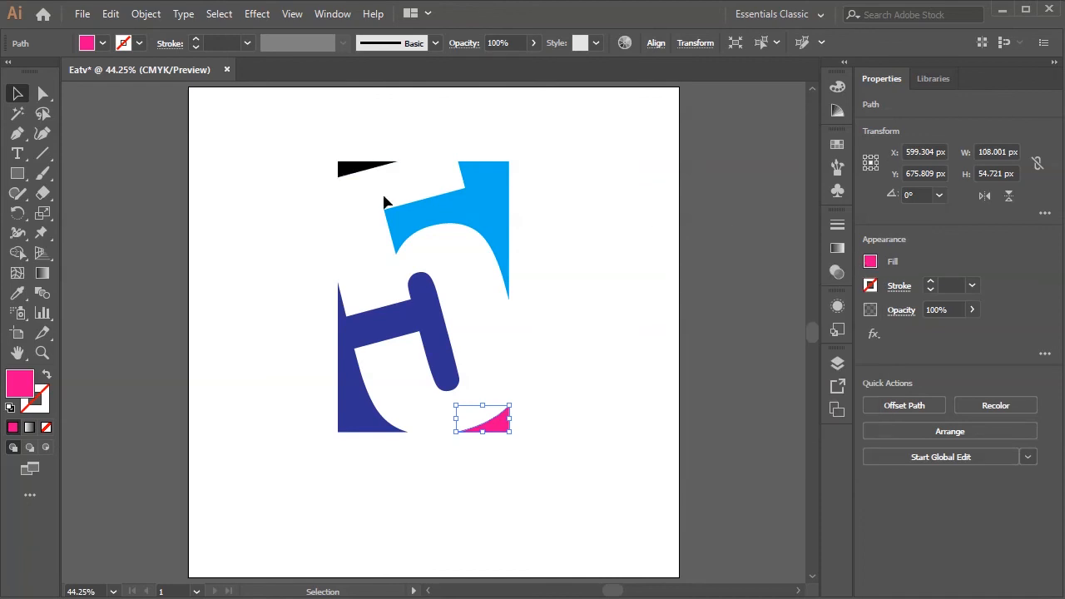
pyautogui.click(363, 171)
pyautogui.click(869, 262)
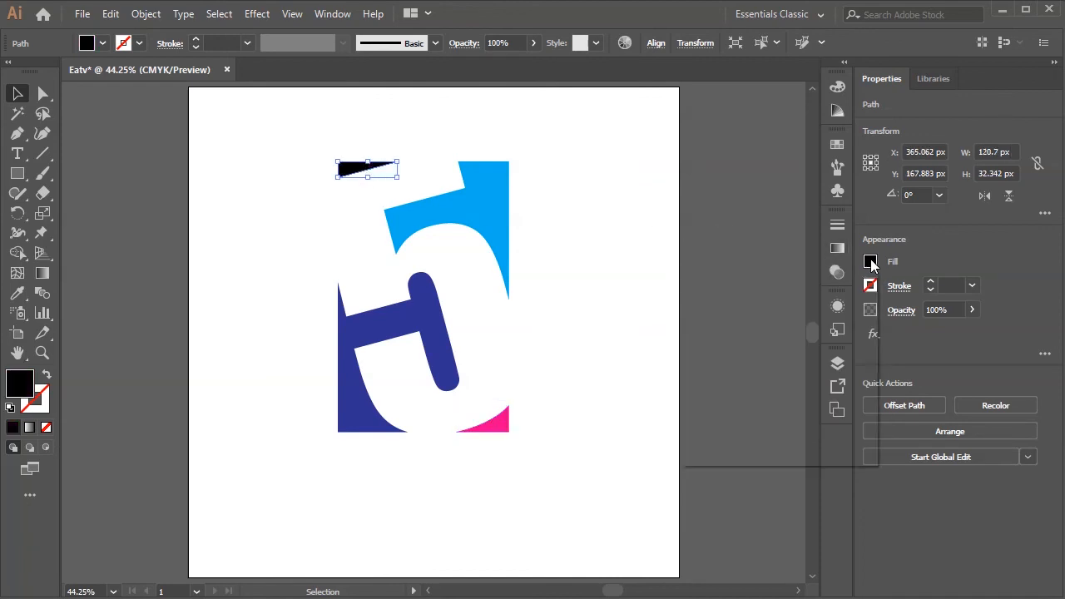
pyautogui.click(805, 321)
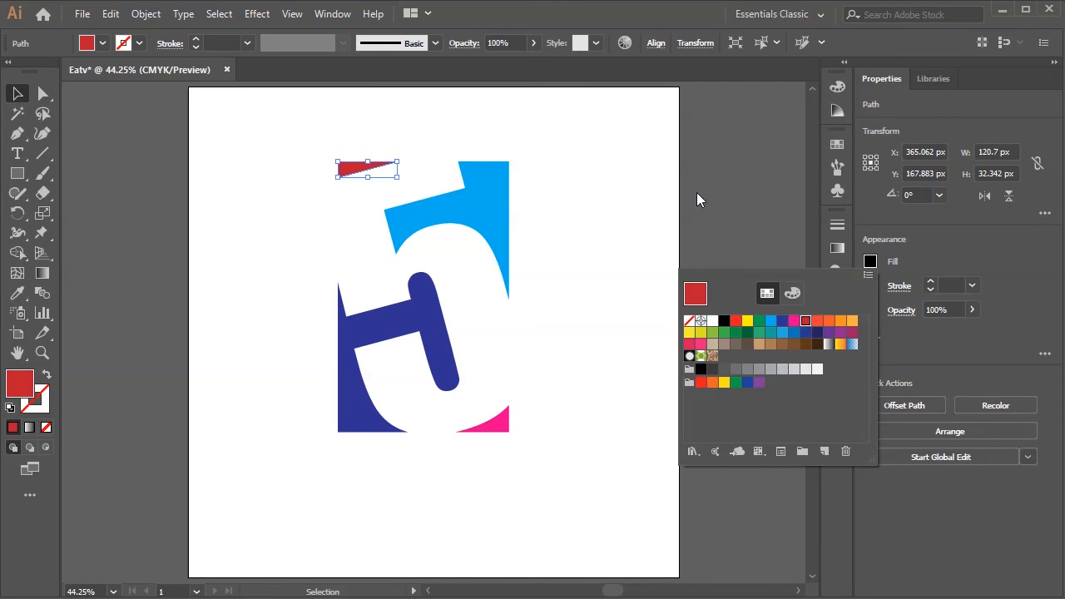
pyautogui.click(616, 364)
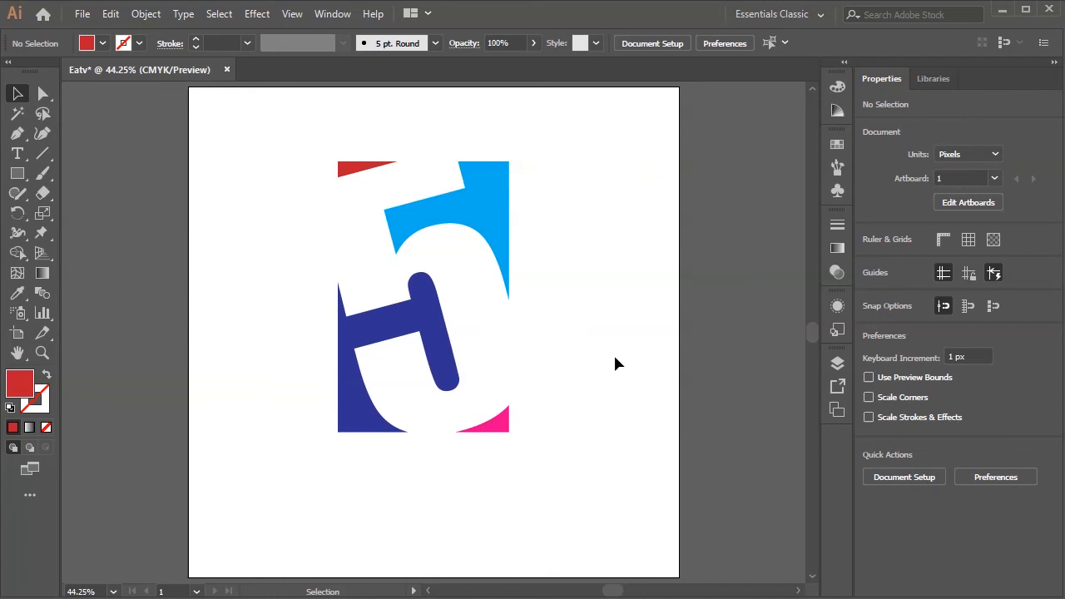
# - Add a point text reading EATV in Impact, starting below and left of the coloured shape
pyautogui.click(26, 156)
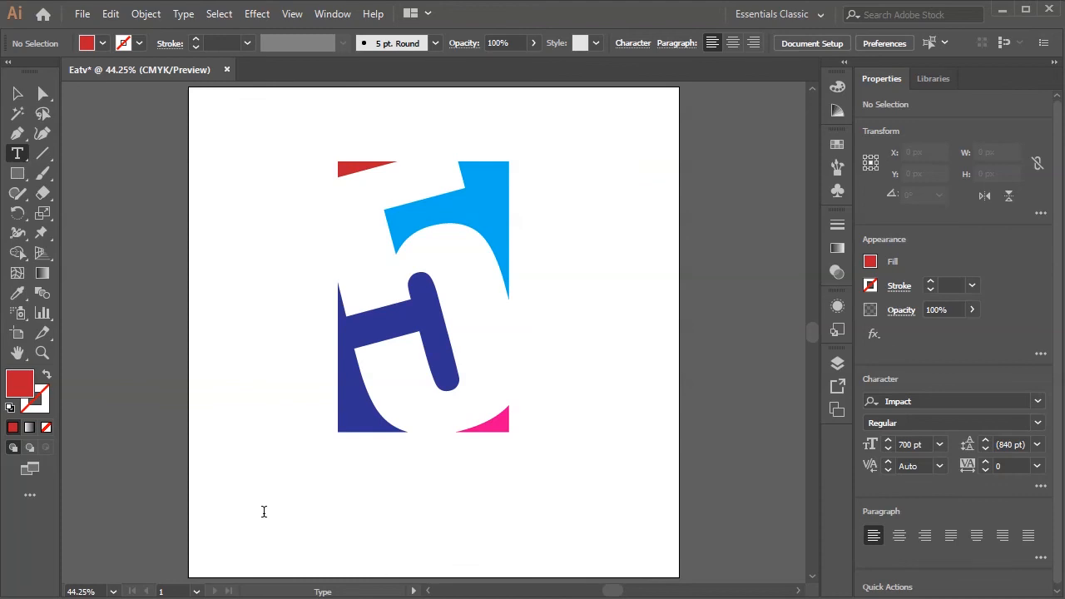
pyautogui.click(264, 511)
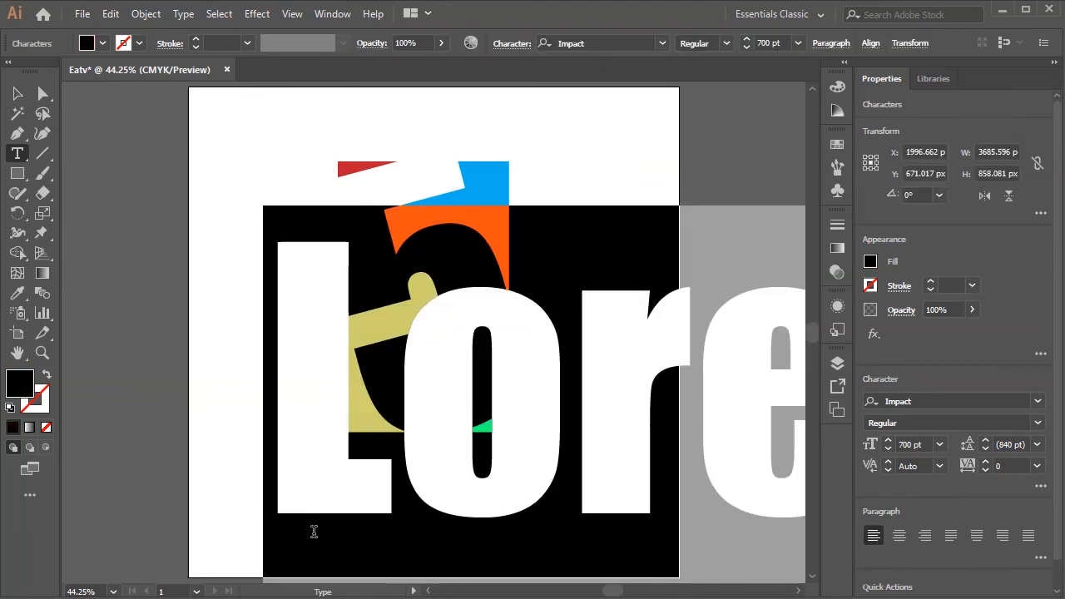
pyautogui.write('EATV')
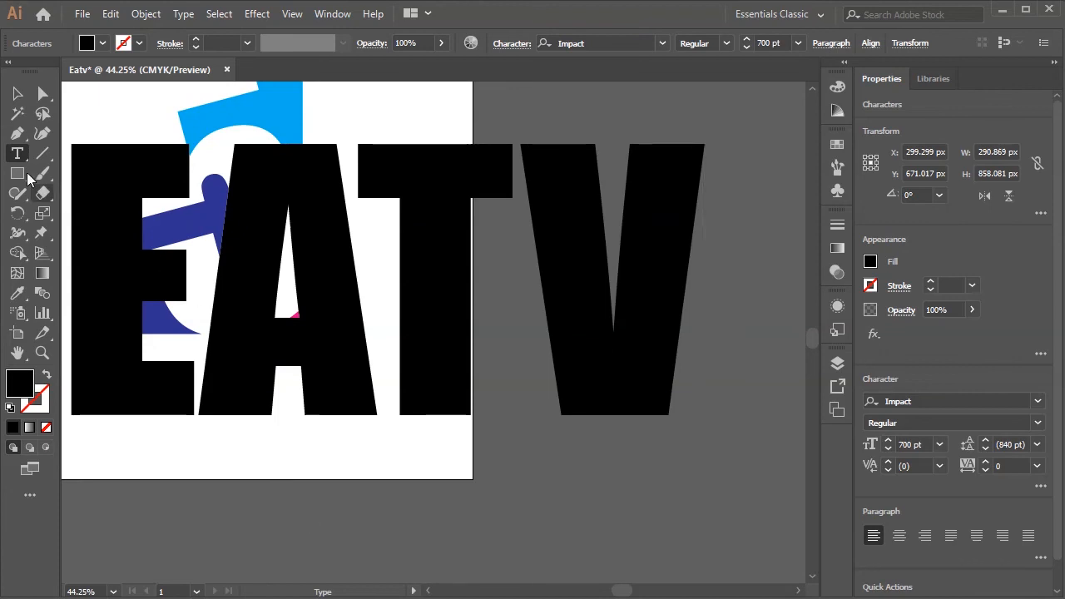
pyautogui.click(18, 94)
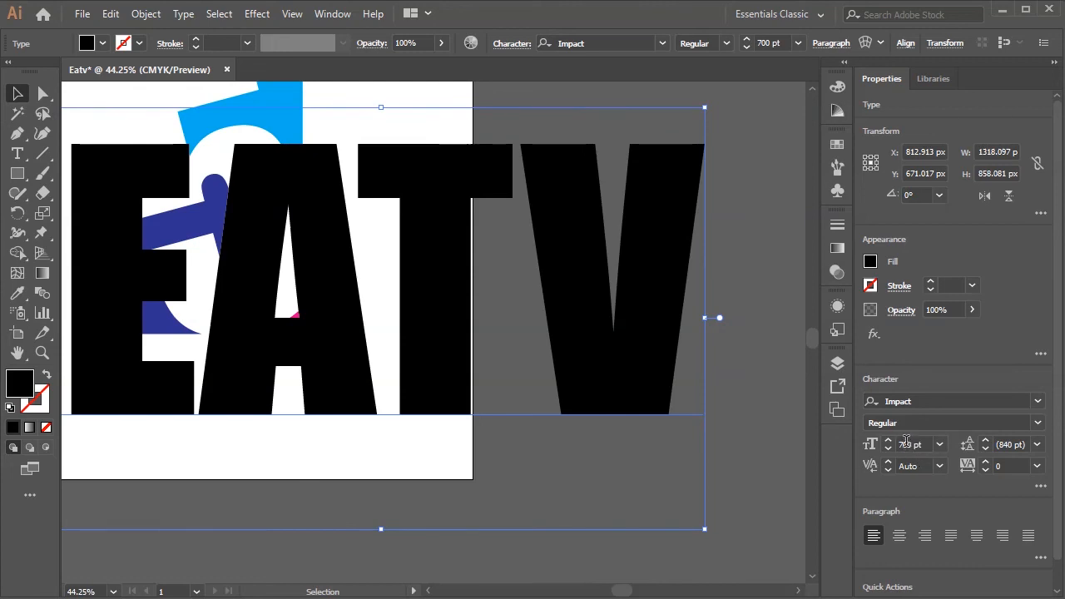
# - Set the EATV text's font size to 100 pt and move it directly beneath the coloured shape
pyautogui.click(906, 449)
pyautogui.write('100')
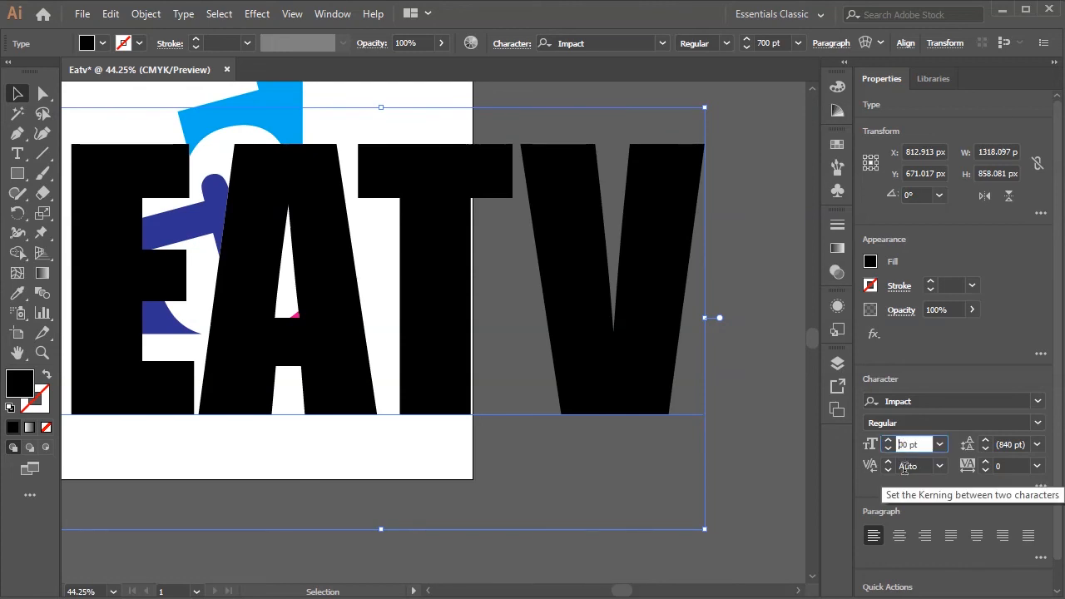
pyautogui.press('Return')
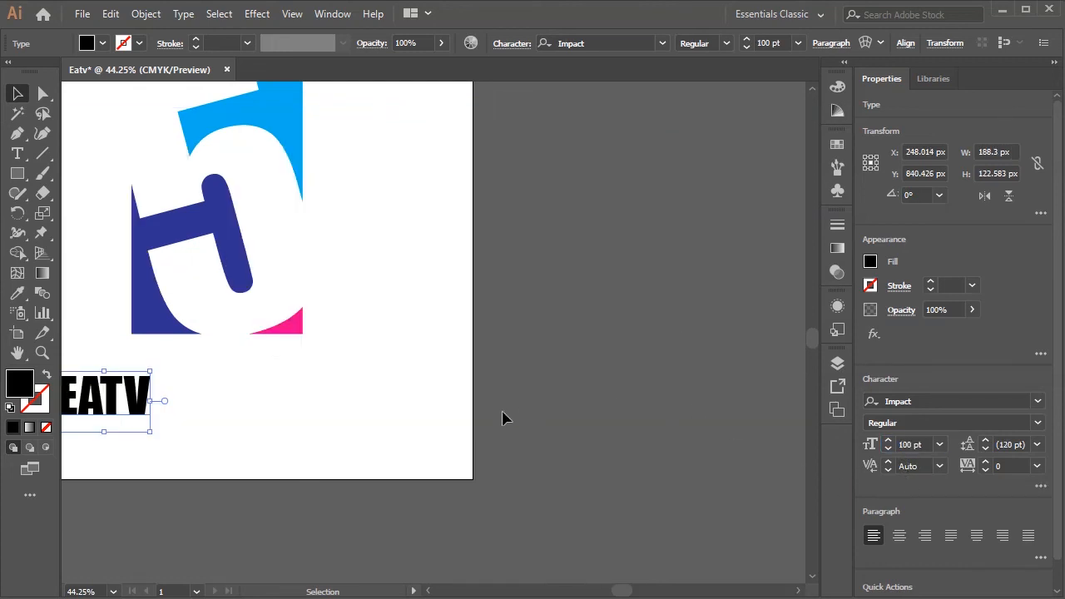
pyautogui.hotkey('ctrl', '0')
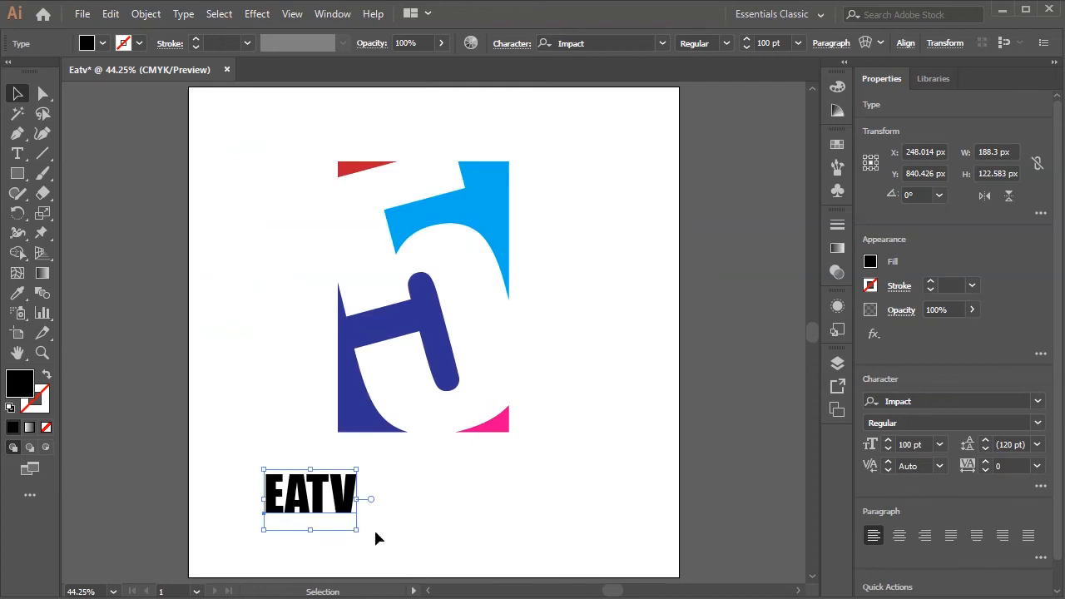
pyautogui.moveTo(300, 499); pyautogui.dragTo(420, 474)
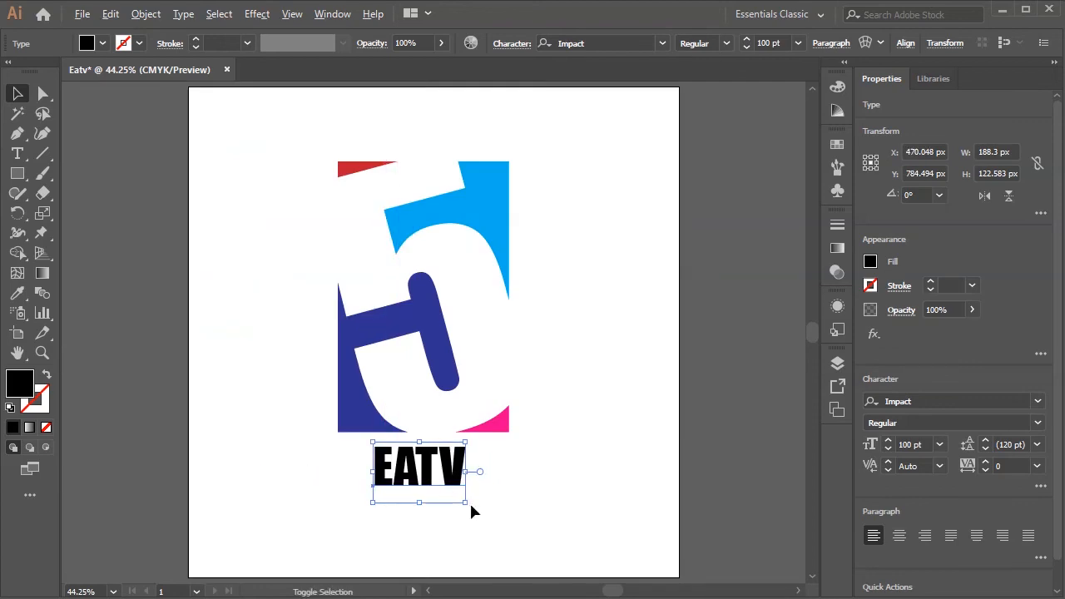
# - Scale the EATV text proportionally to about 341 px wide and centre it horizontally on the artboard
pyautogui.moveTo(464, 502); pyautogui.dragTo(495, 530)
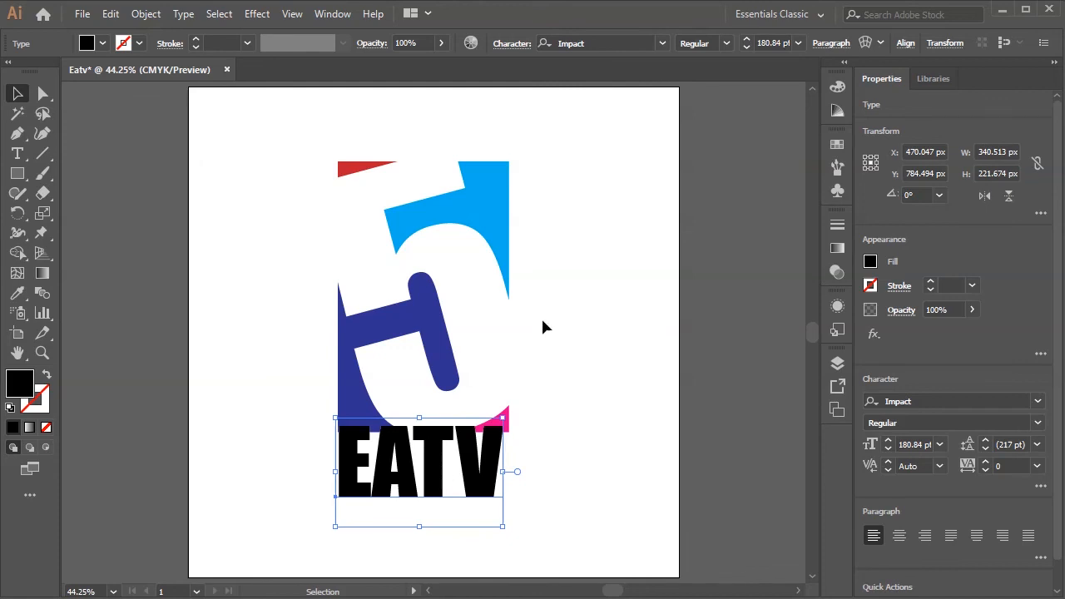
pyautogui.click(907, 42)
pyautogui.click(769, 92)
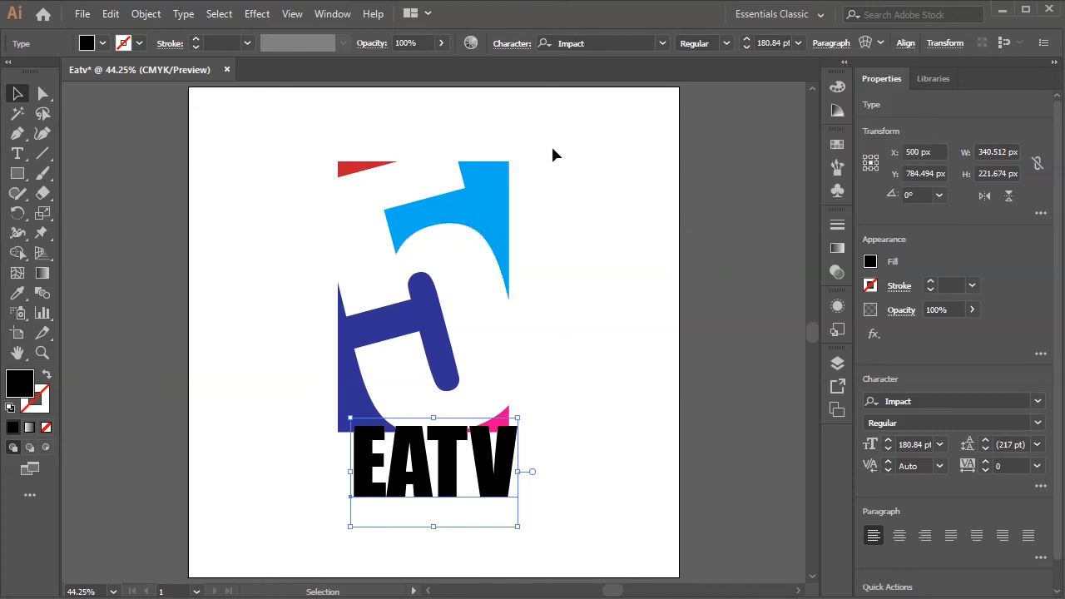
# - Move the EATV text straight down by 50 px to leave a clear gap beneath the coloured shape
pyautogui.hotkey('shift', 'Down')
pyautogui.hotkey('shift', 'Down')
pyautogui.hotkey('shift', 'Down')
pyautogui.hotkey('shift', 'Down')
pyautogui.hotkey('shift', 'Down')
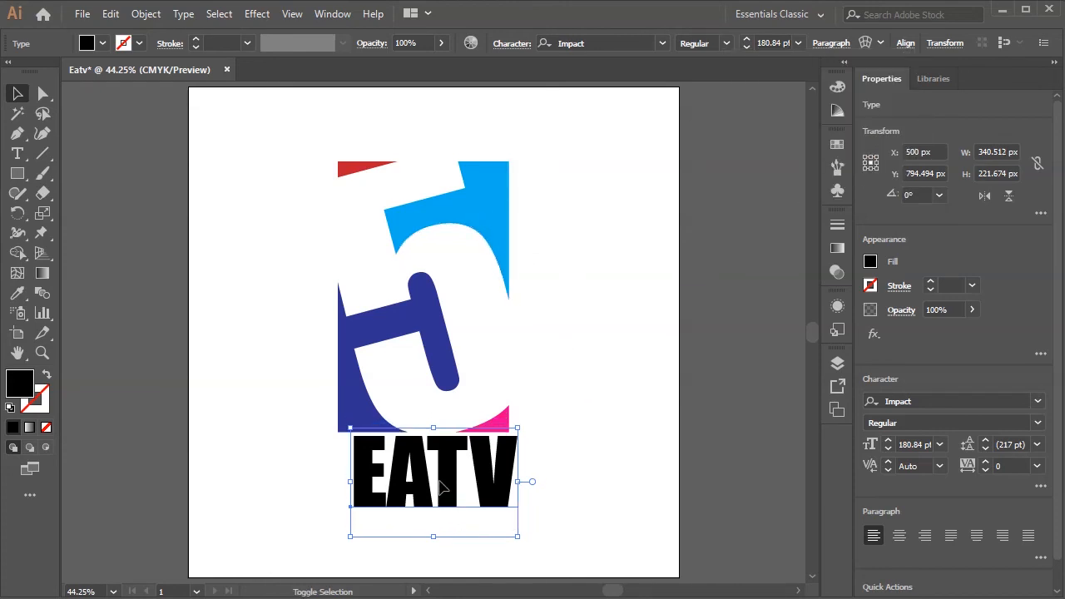
# - Group all the coloured pieces of the 5 shape and centre the group horizontally on the artboard
pyautogui.moveTo(565, 123); pyautogui.dragTo(344, 433)
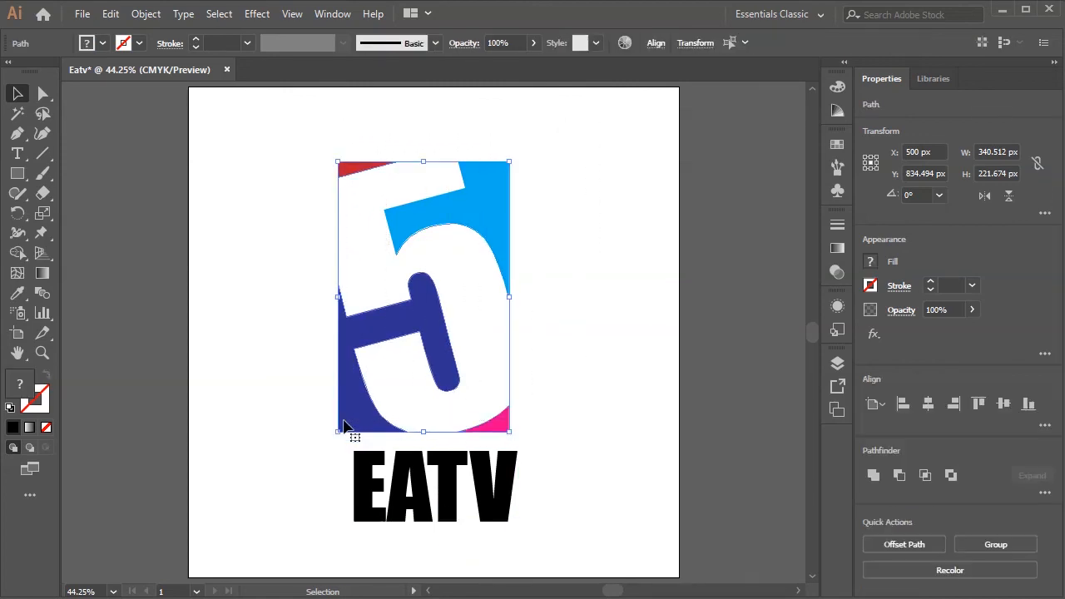
pyautogui.rightClick(467, 231)
pyautogui.click(513, 325)
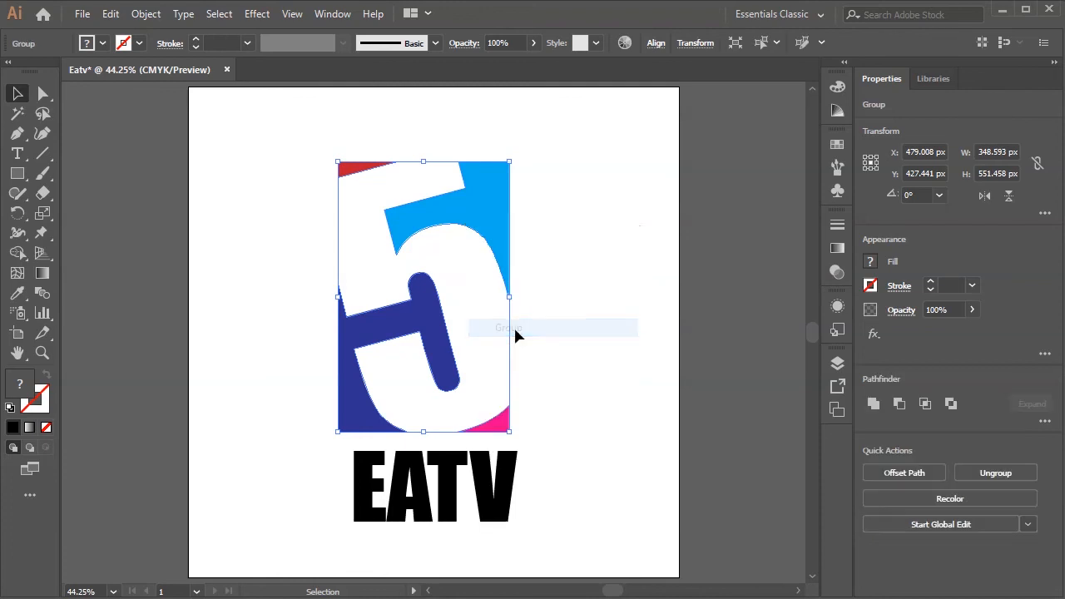
pyautogui.click(656, 42)
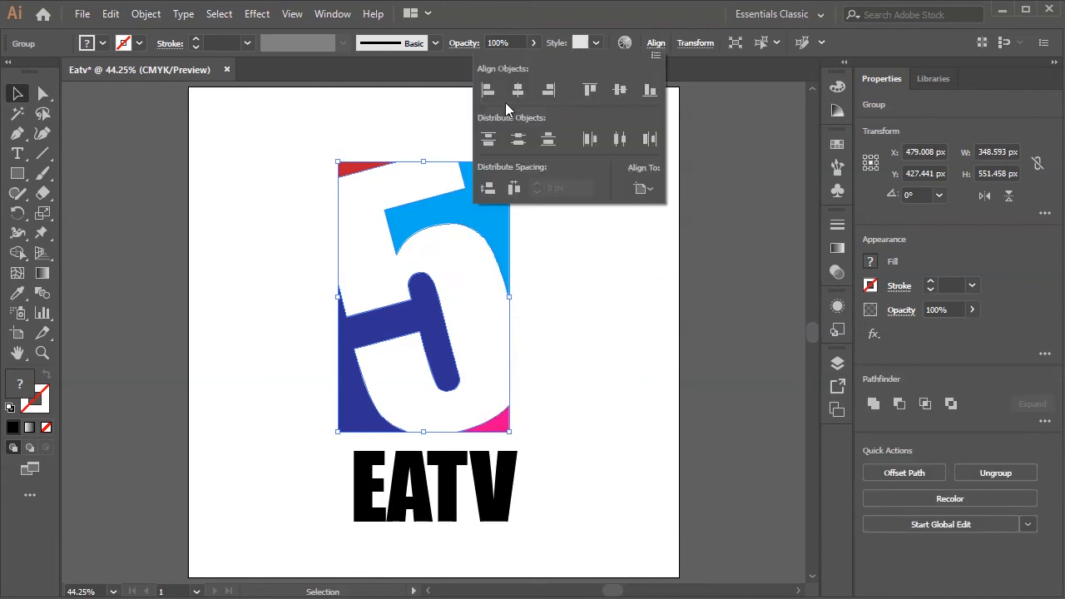
pyautogui.click(518, 90)
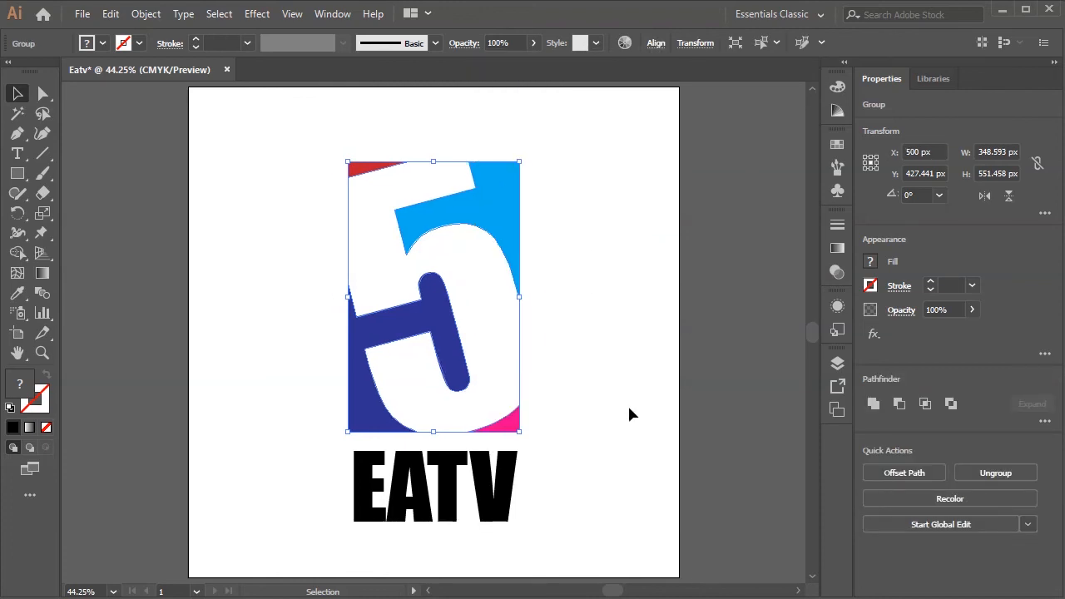
pyautogui.click(628, 403)
# - Fill the whole grouped 5 shape with black to match the EATV text, and deselect it
pyautogui.click(516, 268)
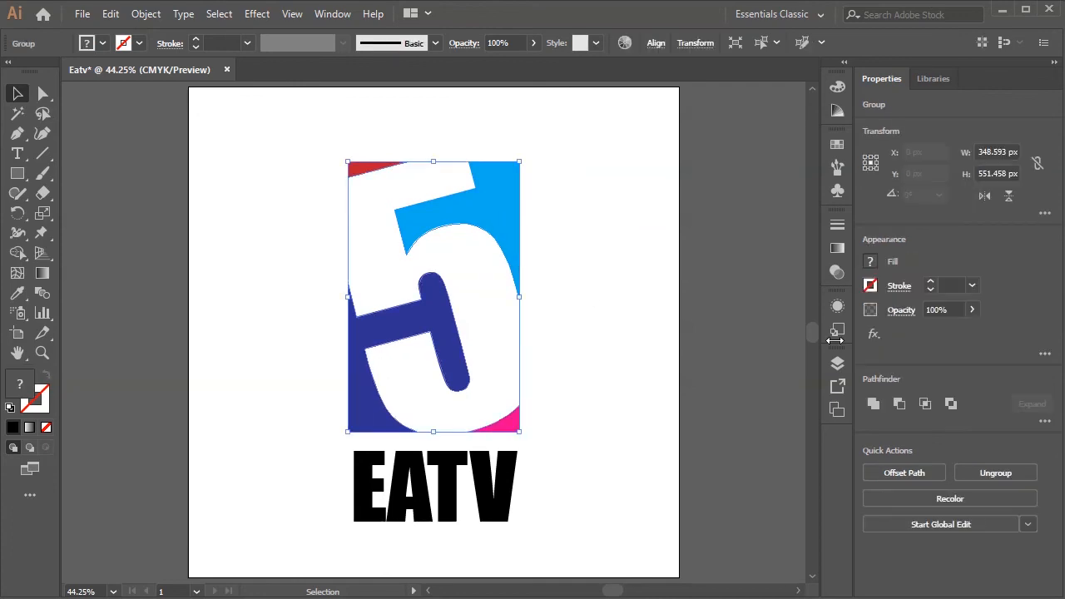
pyautogui.click(871, 263)
pyautogui.click(724, 321)
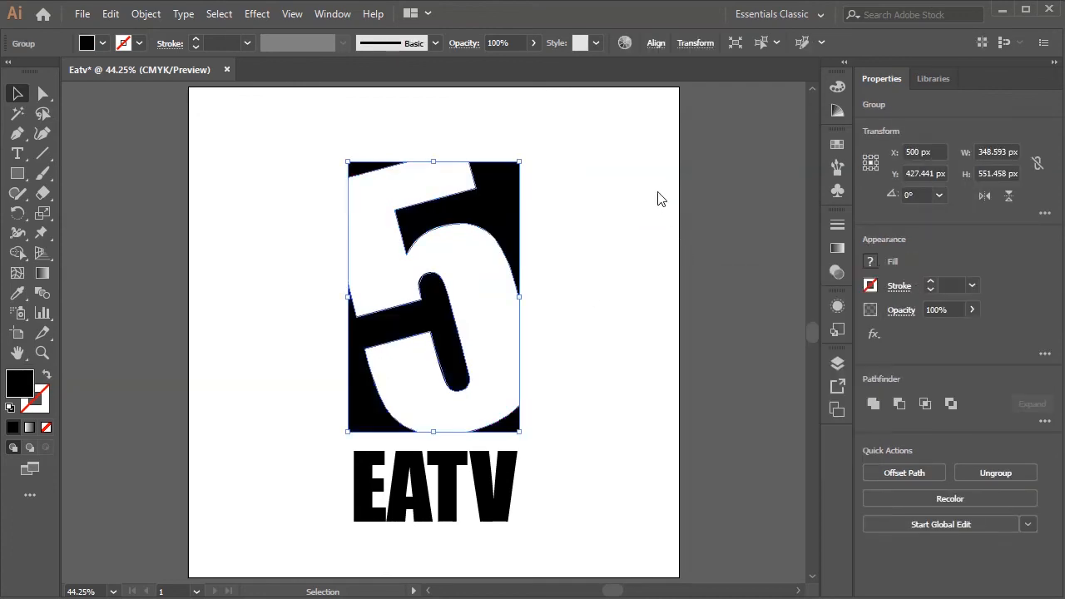
pyautogui.click(649, 435)
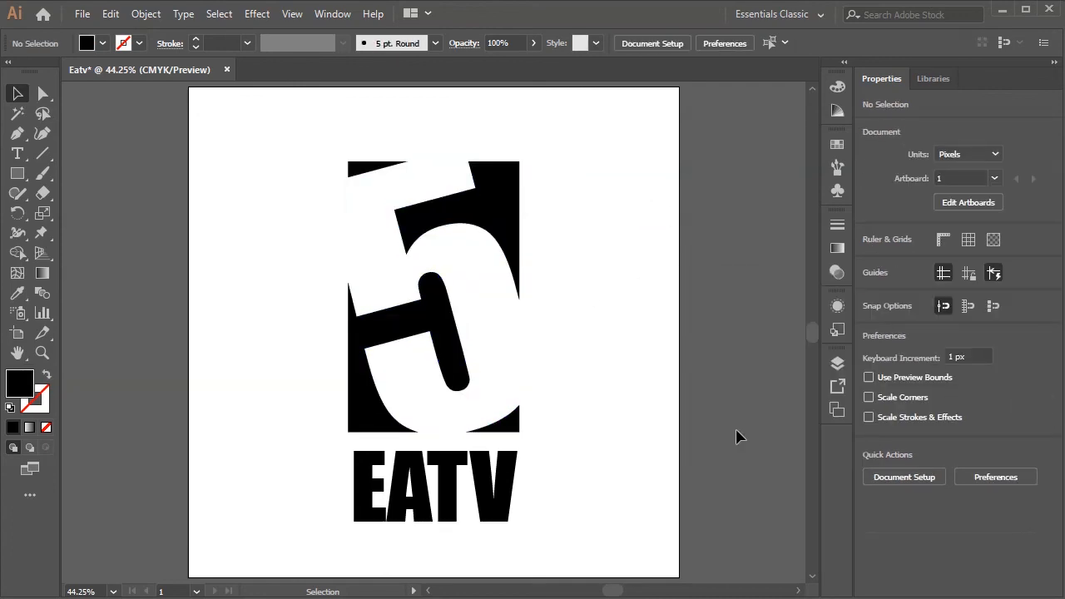